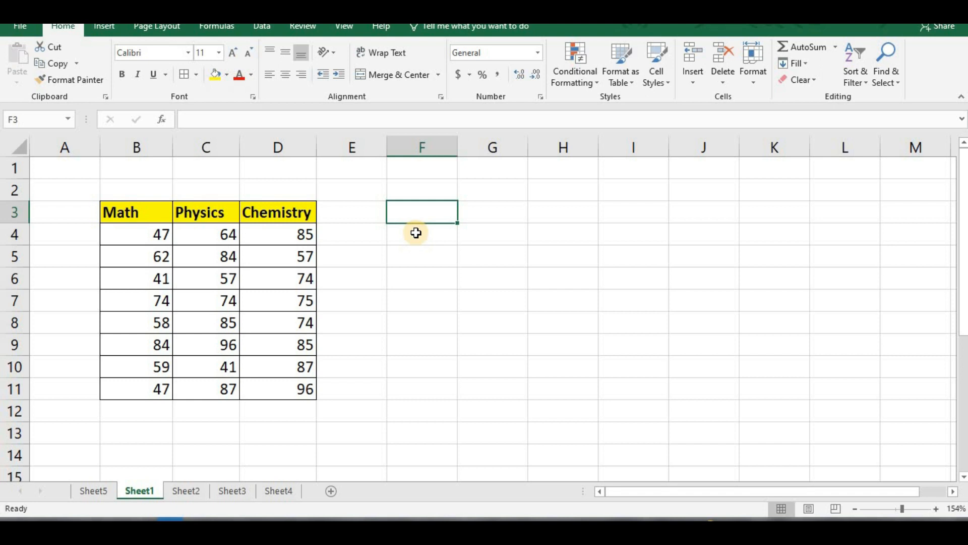
click(160, 234)
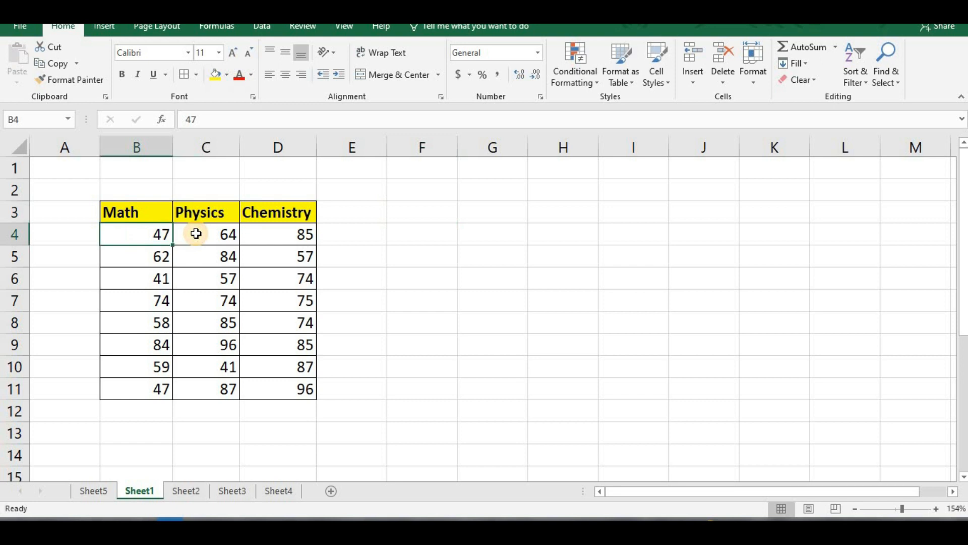
click(195, 233)
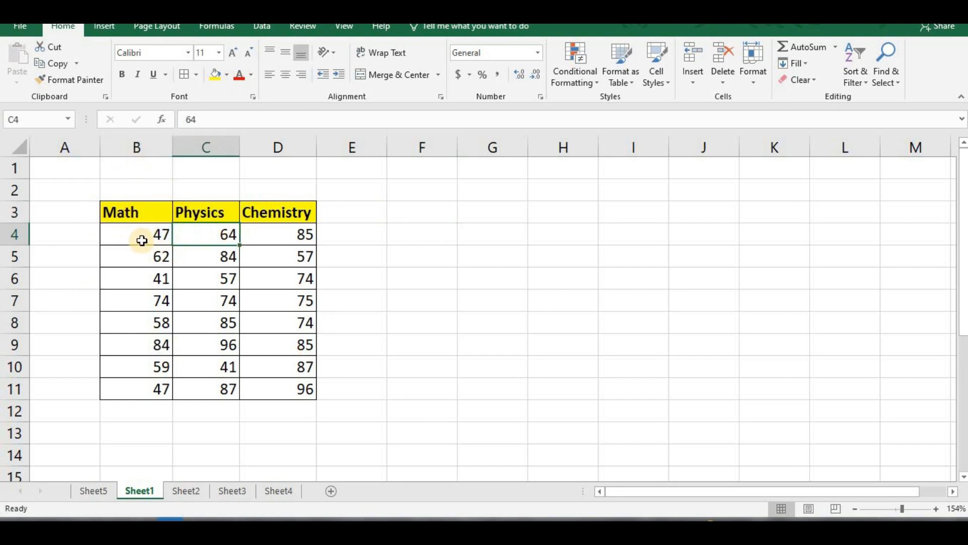
click(166, 234)
click(197, 230)
click(267, 230)
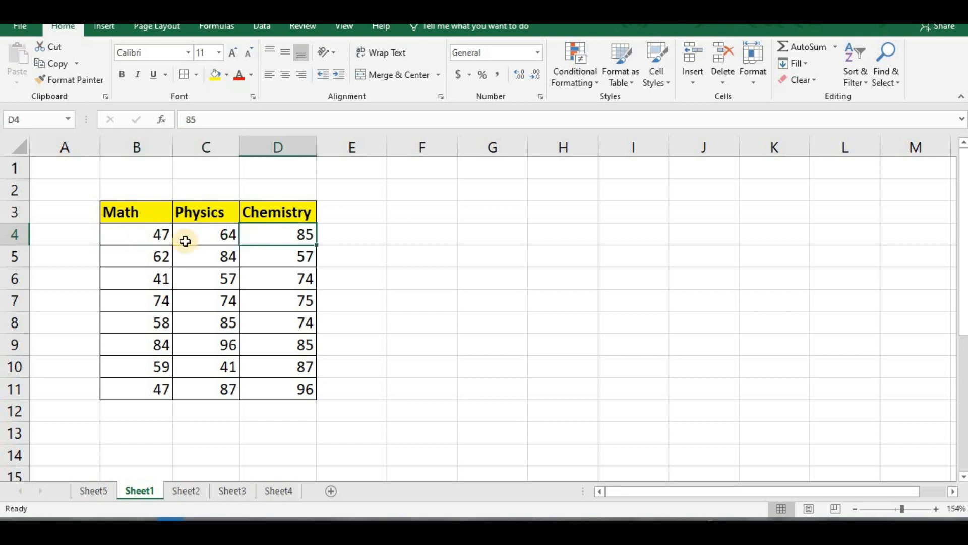
- Add the first row's Math, Physics and Chemistry marks in cell E4 with the formula =B4+C4+D4
click(377, 235)
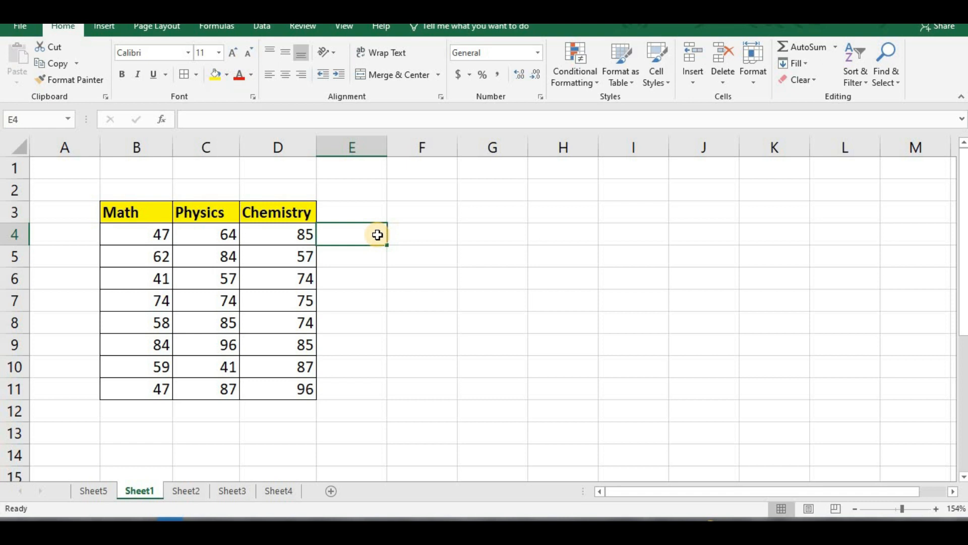
text(=)
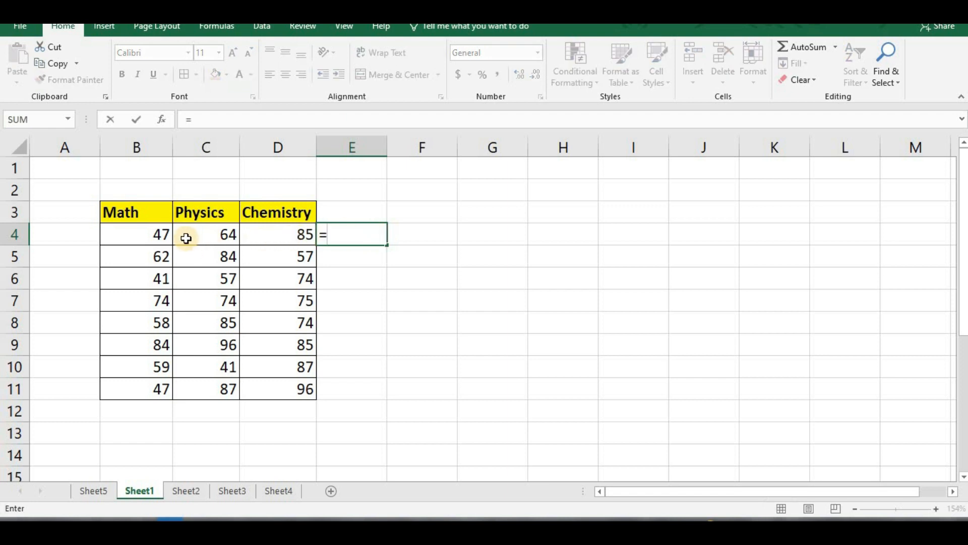
click(147, 244)
text(+)
click(211, 244)
text(+)
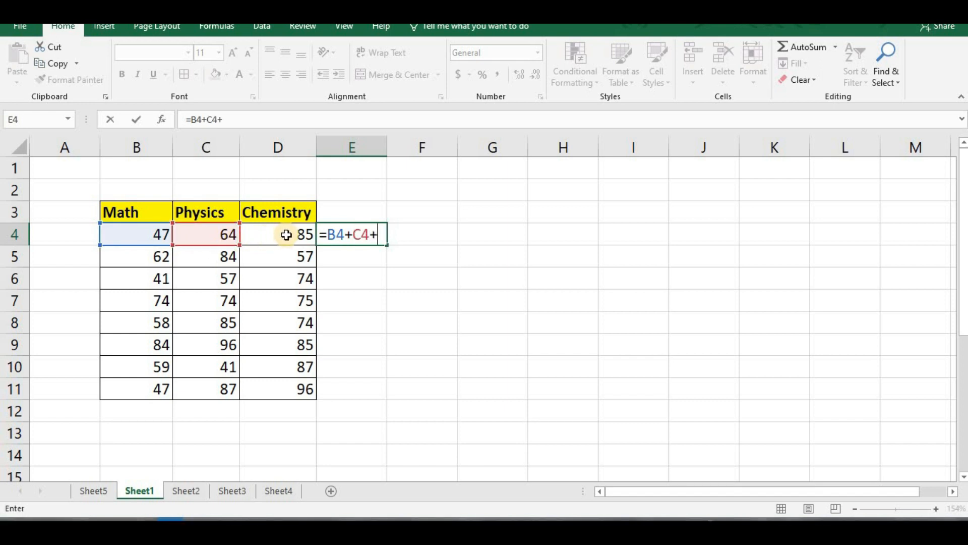
click(286, 234)
key(Return)
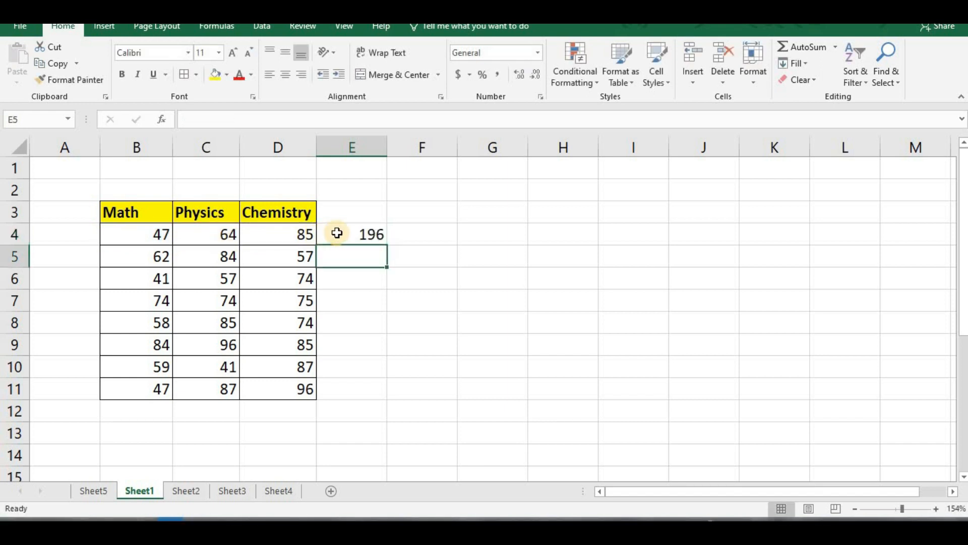
click(339, 232)
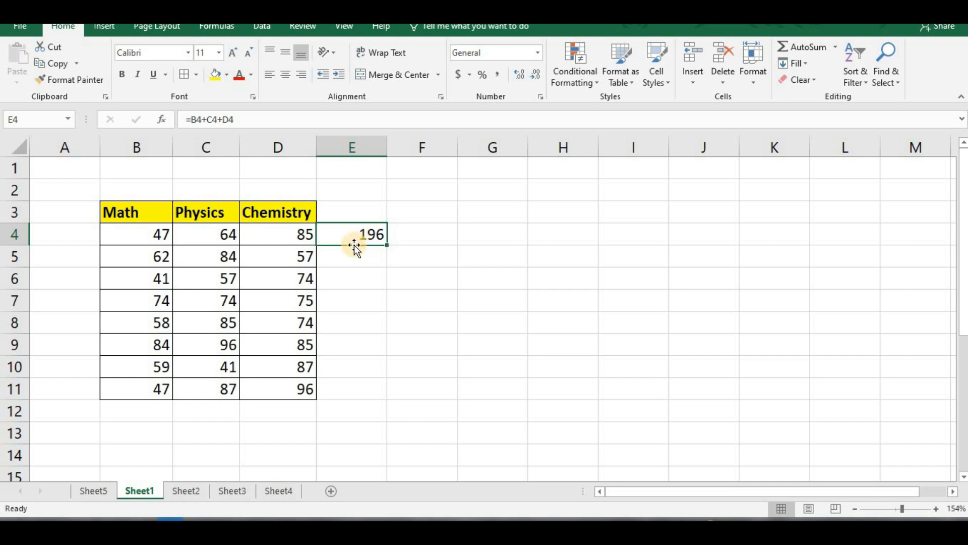
- Subtract the first row's Chemistry mark from its Physics mark in cell F4 with the formula =C4-D4
click(444, 237)
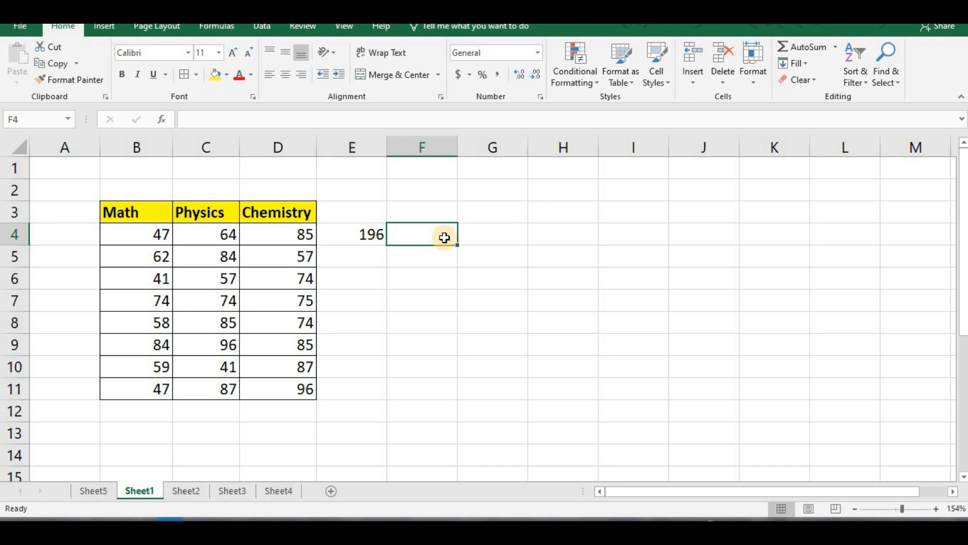
text(=)
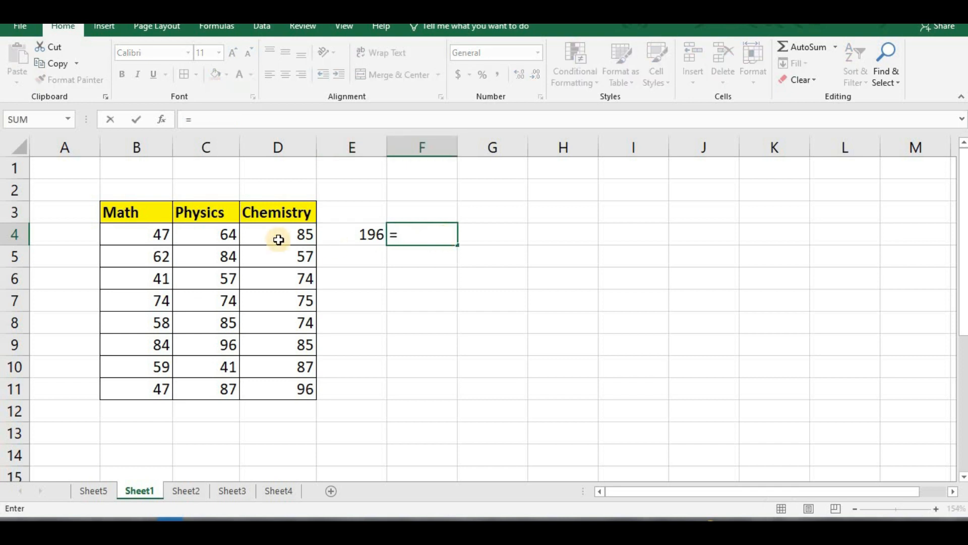
click(216, 239)
text(-)
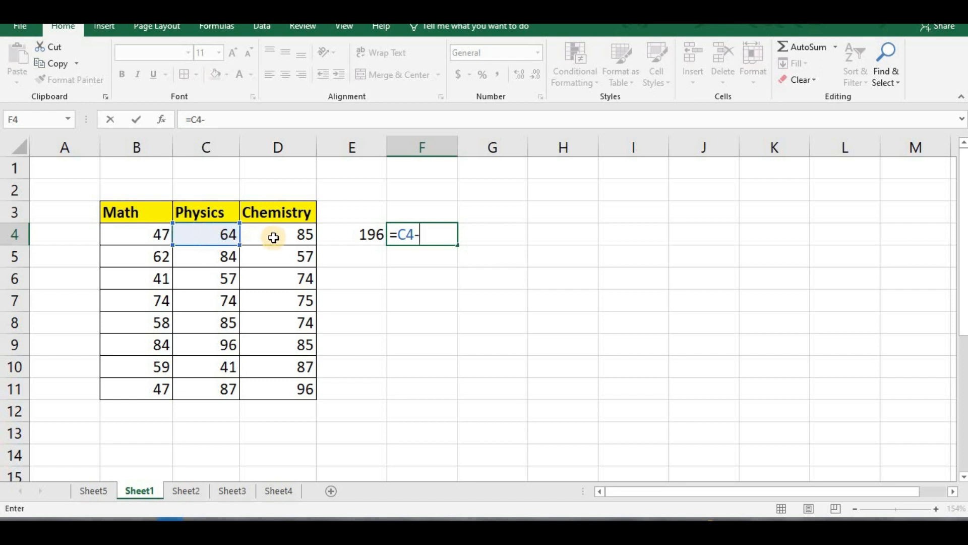
click(278, 238)
key(Return)
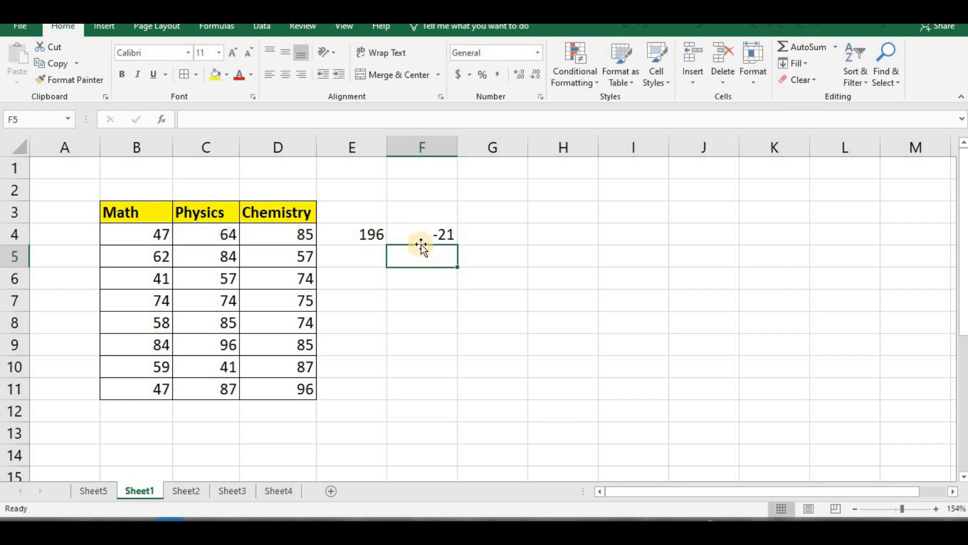
click(428, 238)
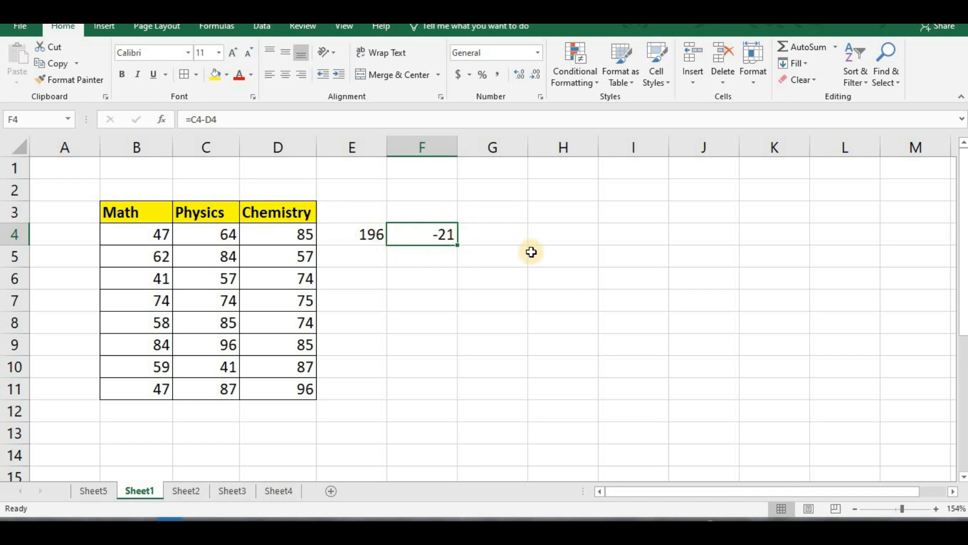
- Enter the sample numbers 5 in cell G5 and 10 in cell H5
click(501, 260)
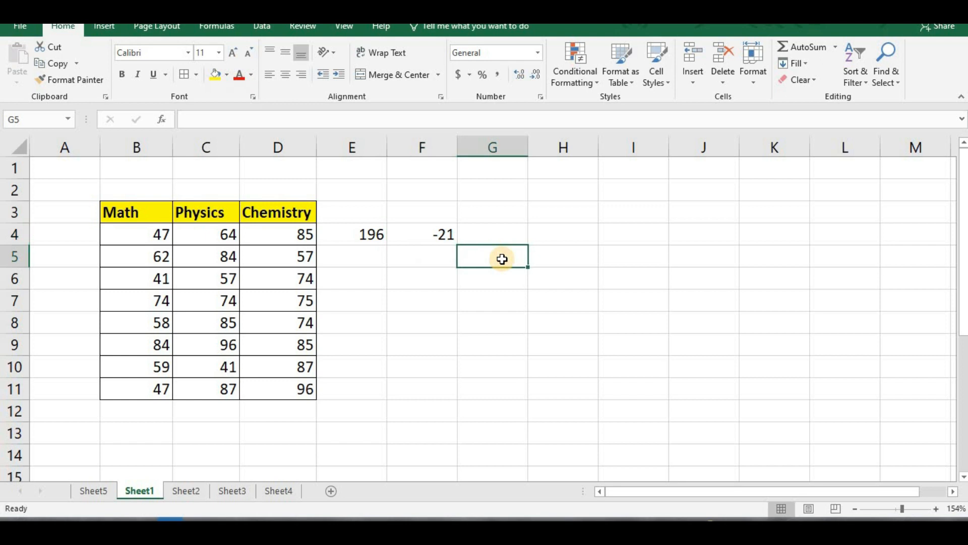
text(5)
key(Tab)
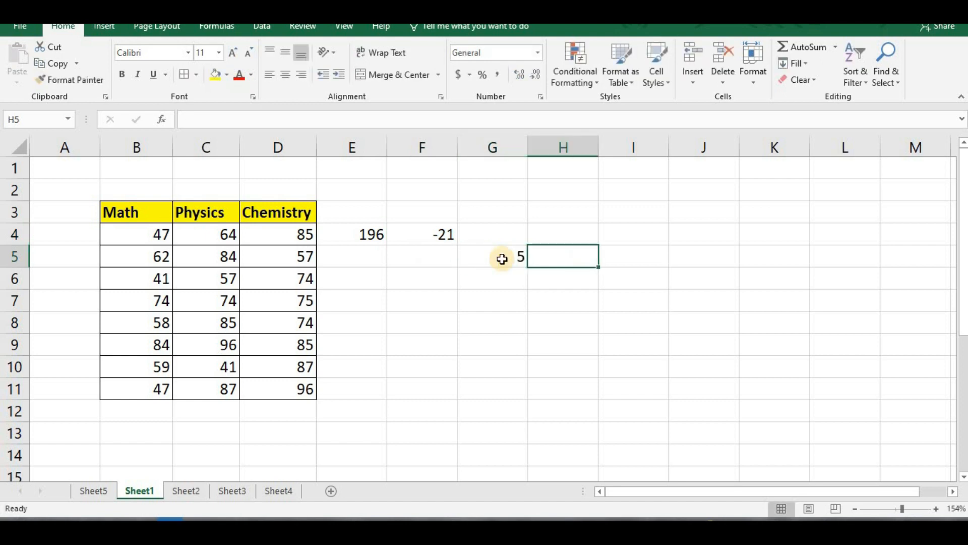
text(10)
key(Tab)
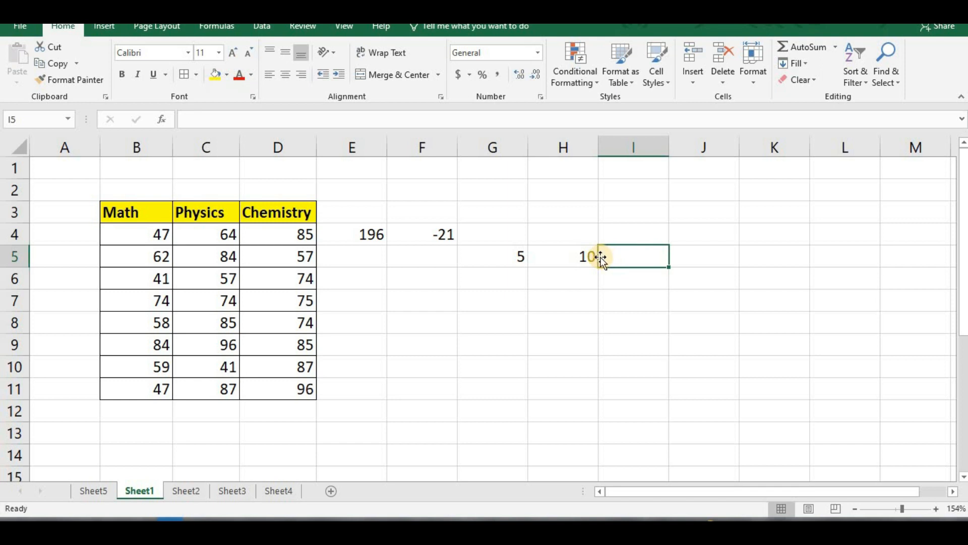
- Multiply the two sample numbers in cell I5 with the formula =G5*H5
text(=)
click(509, 253)
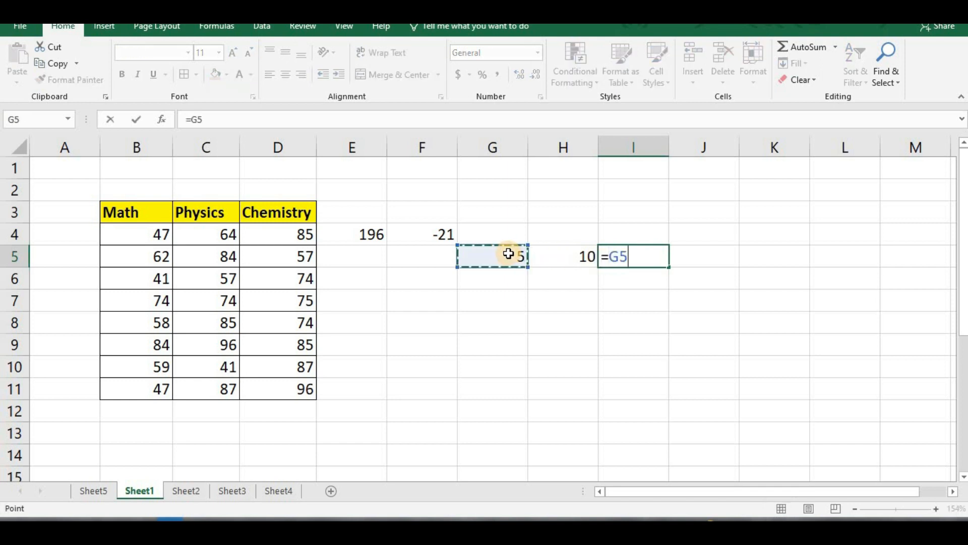
text(*)
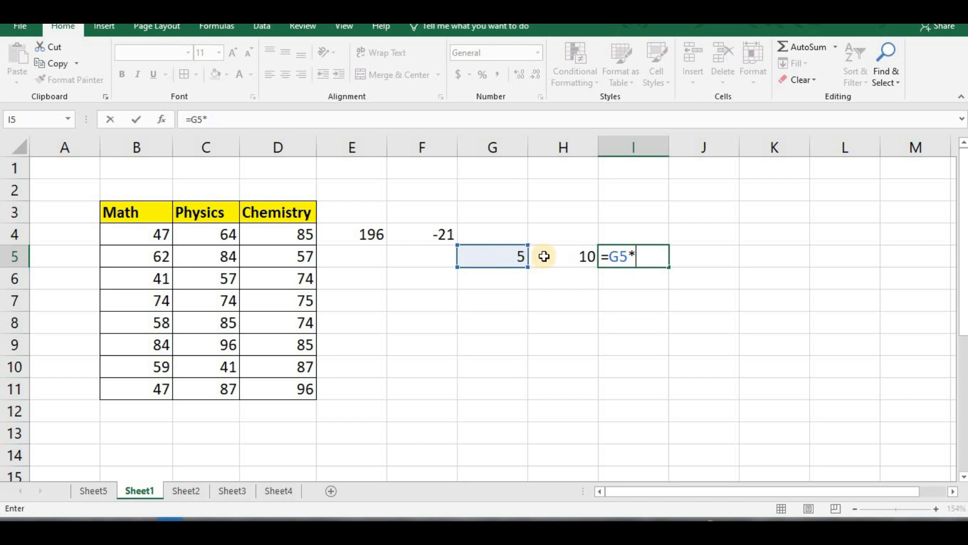
click(558, 256)
key(Return)
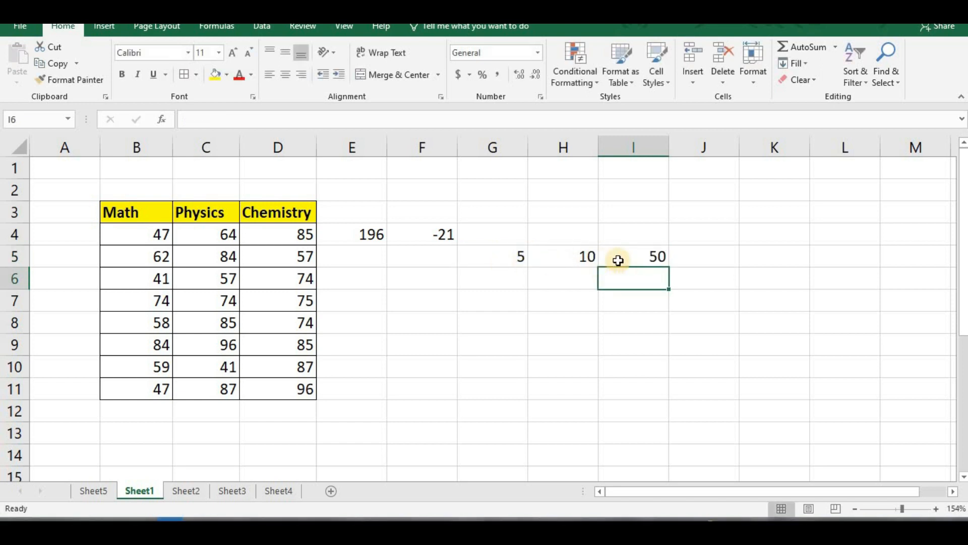
click(635, 259)
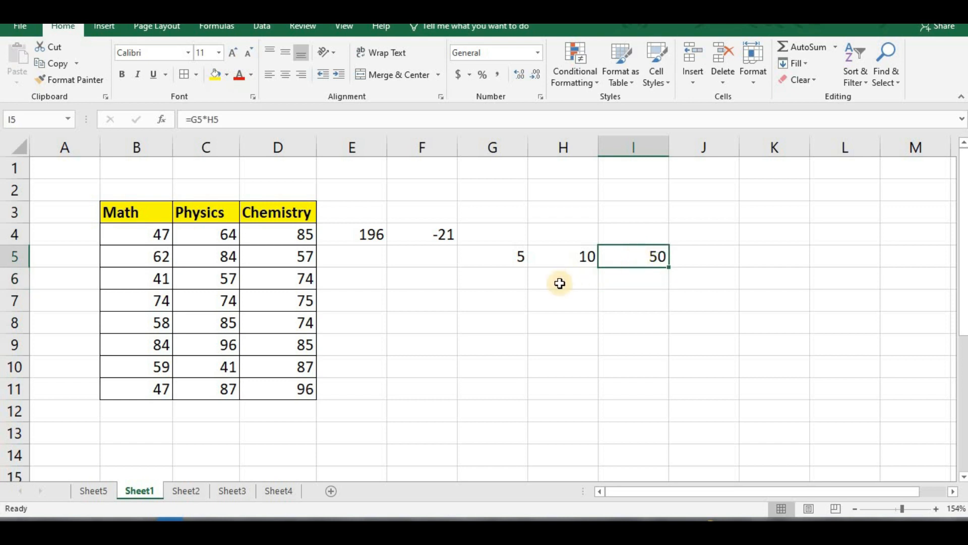
- Divide the second sample number by the first in cell G6 with the formula =H5/G5
click(509, 287)
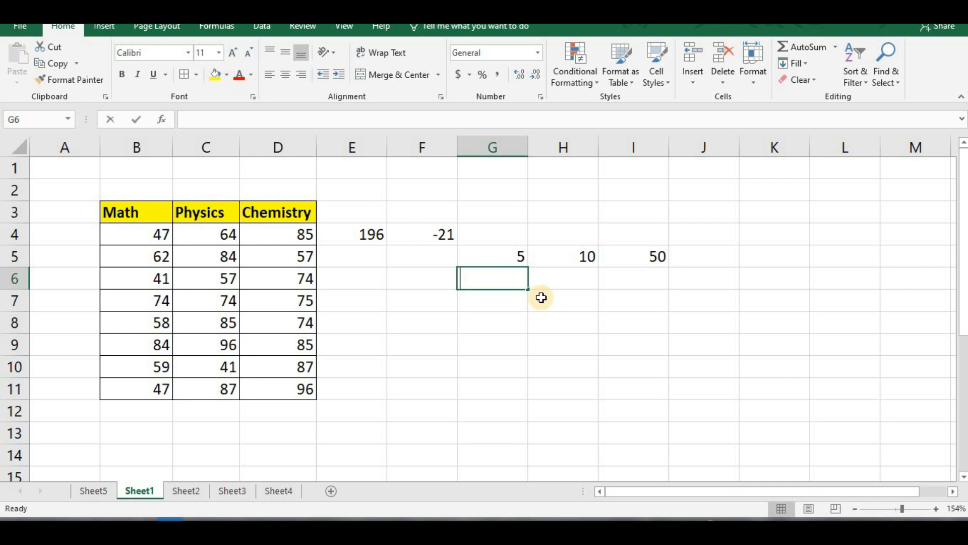
text(=)
click(588, 265)
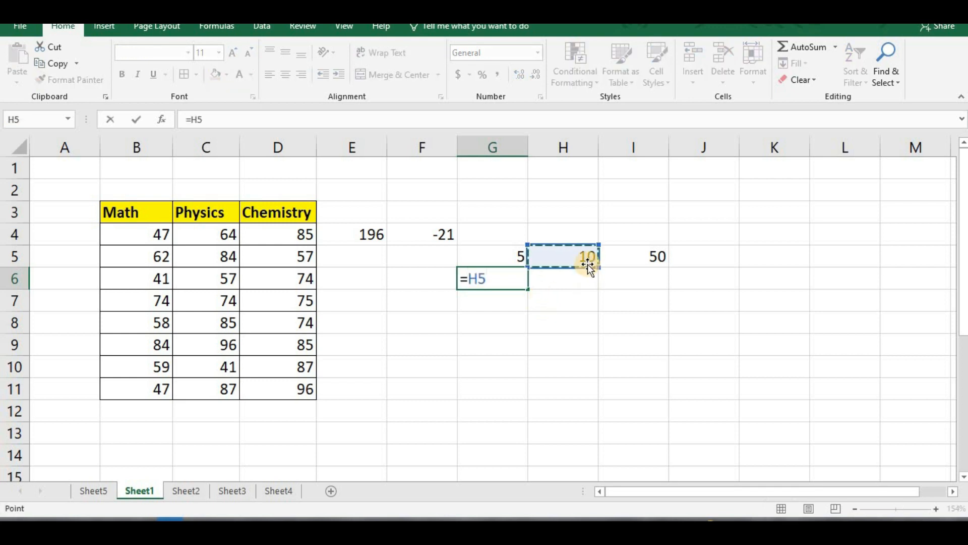
text(/)
click(507, 260)
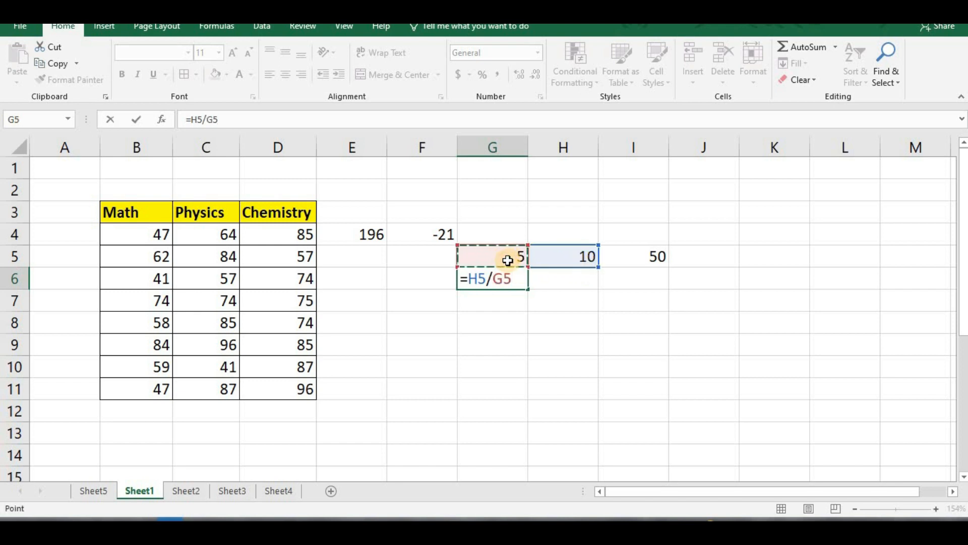
key(Return)
click(507, 277)
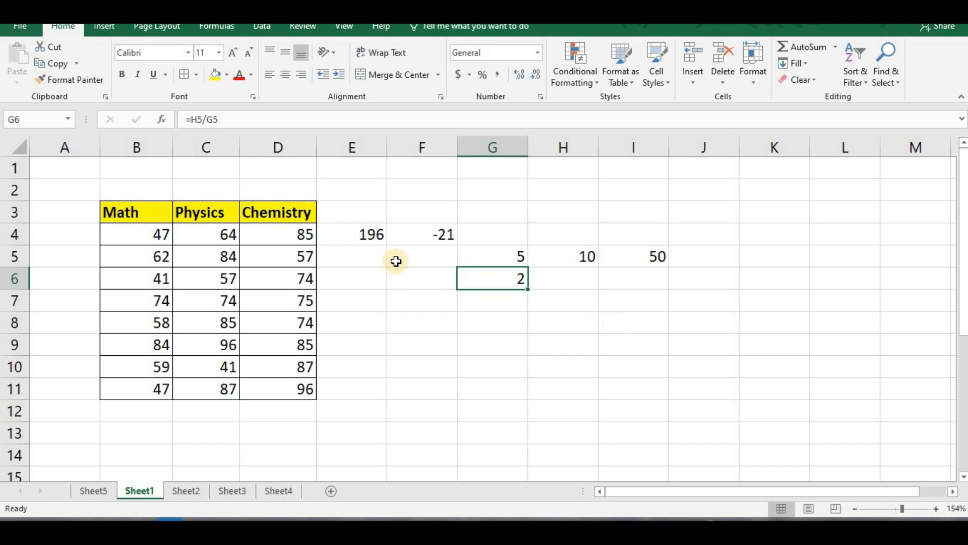
- Clear all the sample numbers and formulas from the range E4:I7 beside the marks table
click(361, 234)
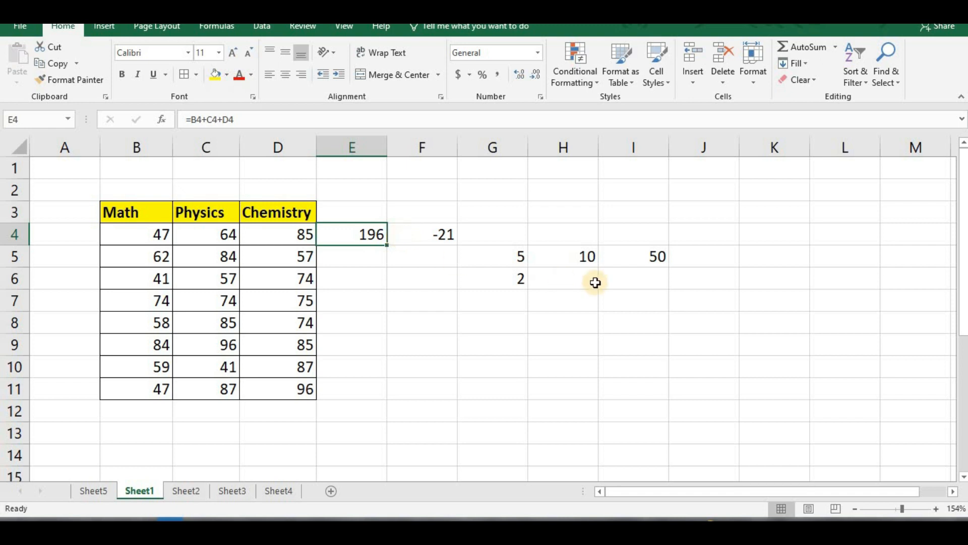
drag(659, 306, 367, 233)
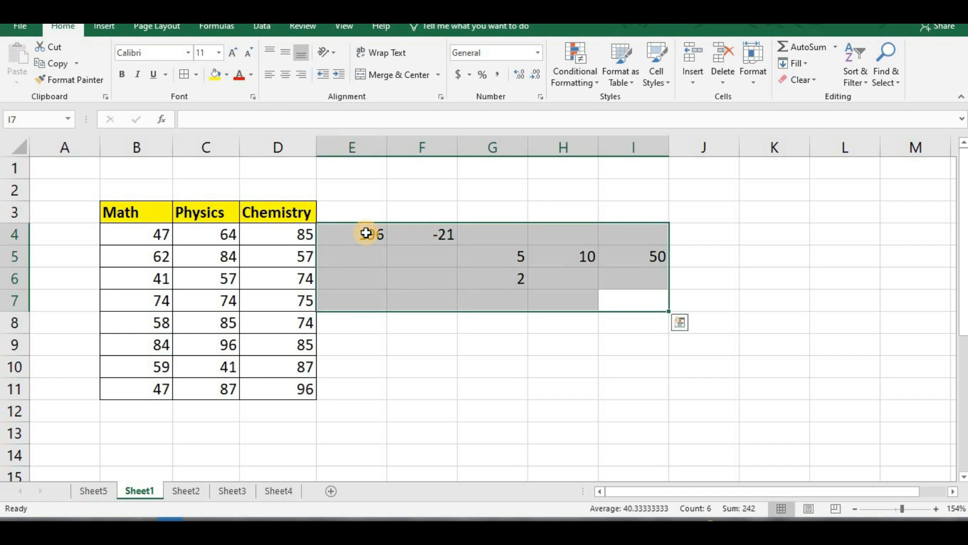
key(Delete)
click(395, 234)
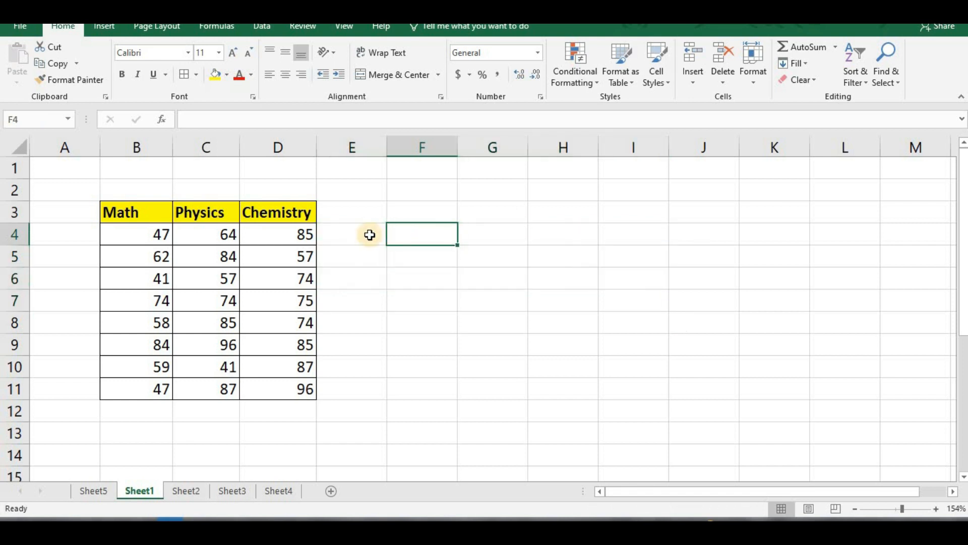
click(354, 234)
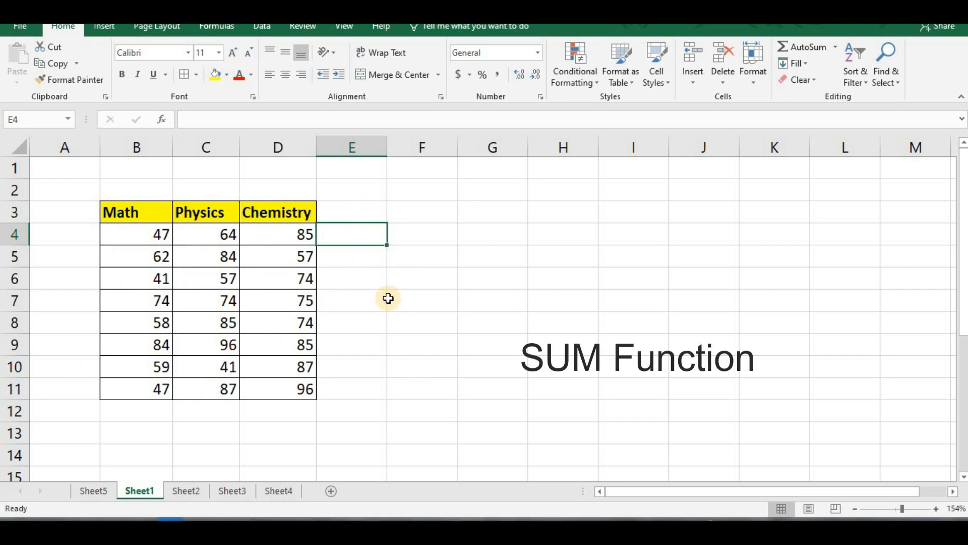
text(=)
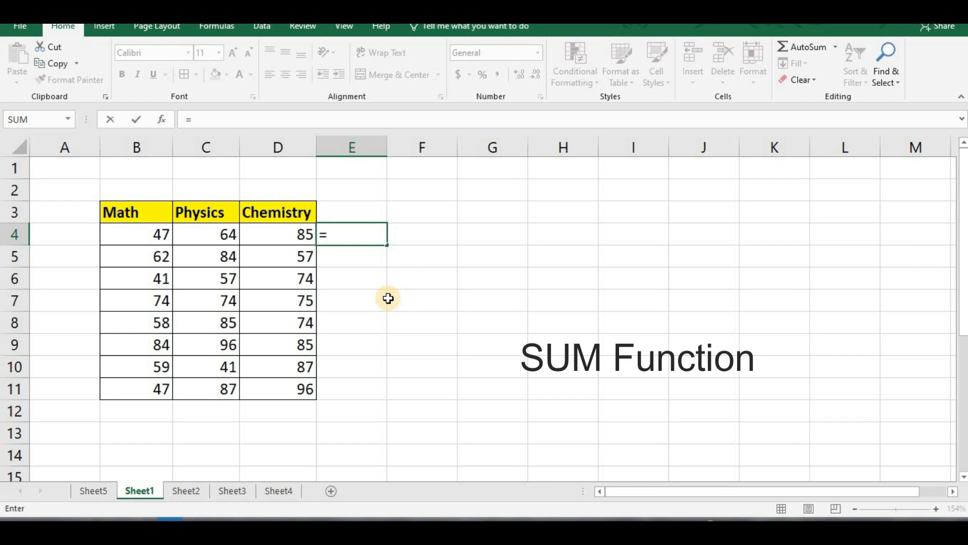
key(Escape)
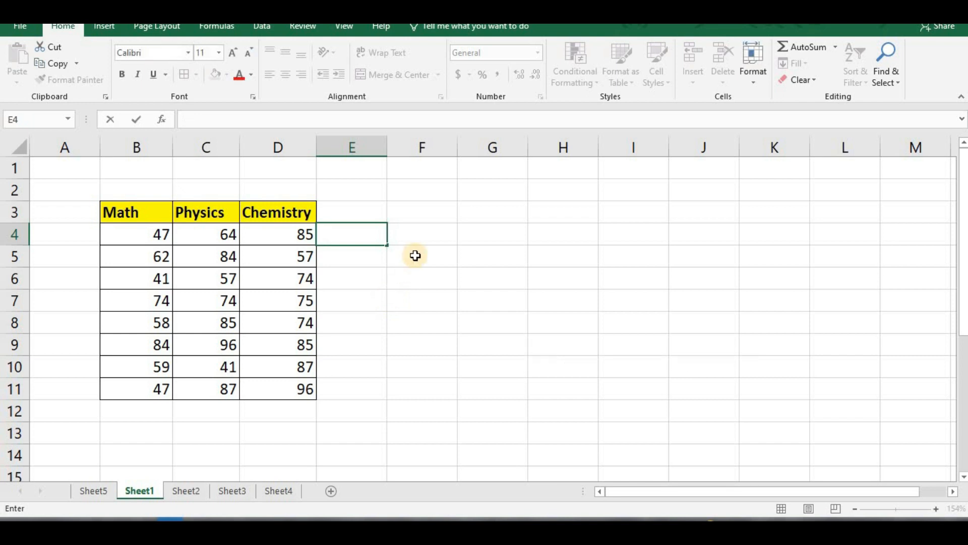
click(426, 233)
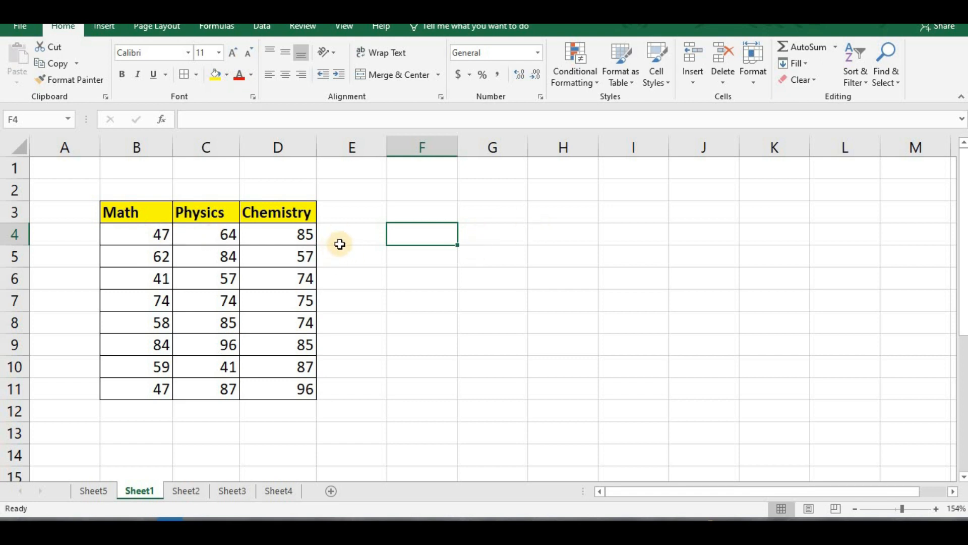
click(358, 236)
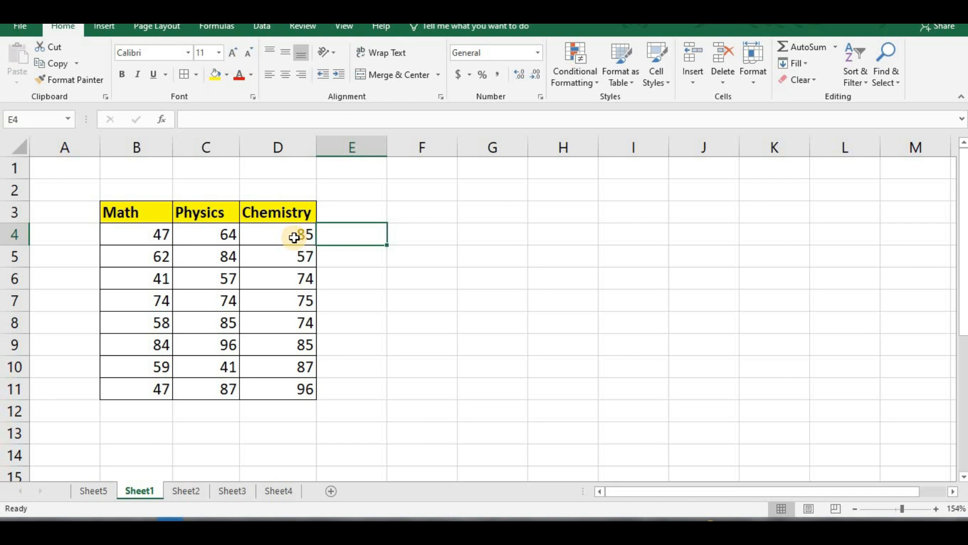
text(=)
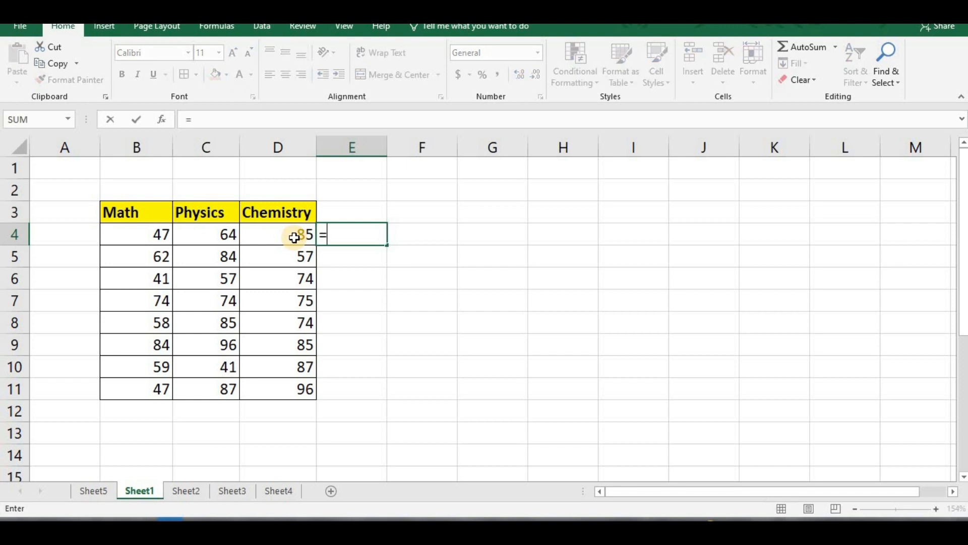
click(149, 241)
text(,)
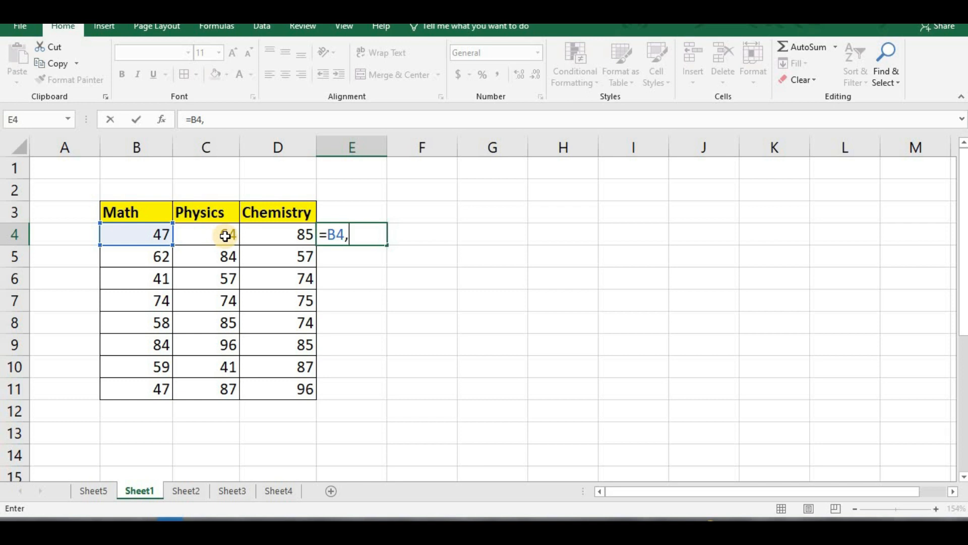
key(BackSpace)
key(BackSpace)
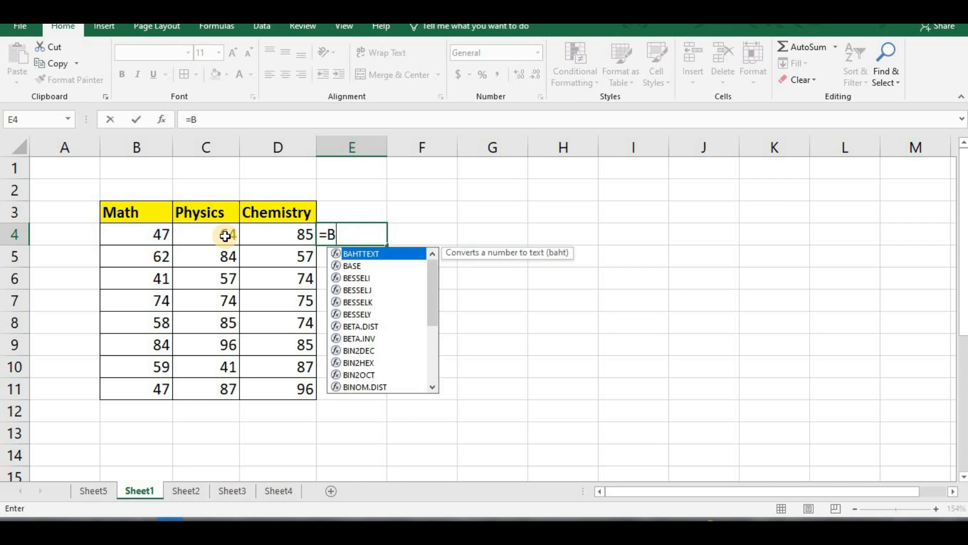
- Total the first row's three marks in cell E4 with the formula =SUM(B4,C4,D4)
text(sum)
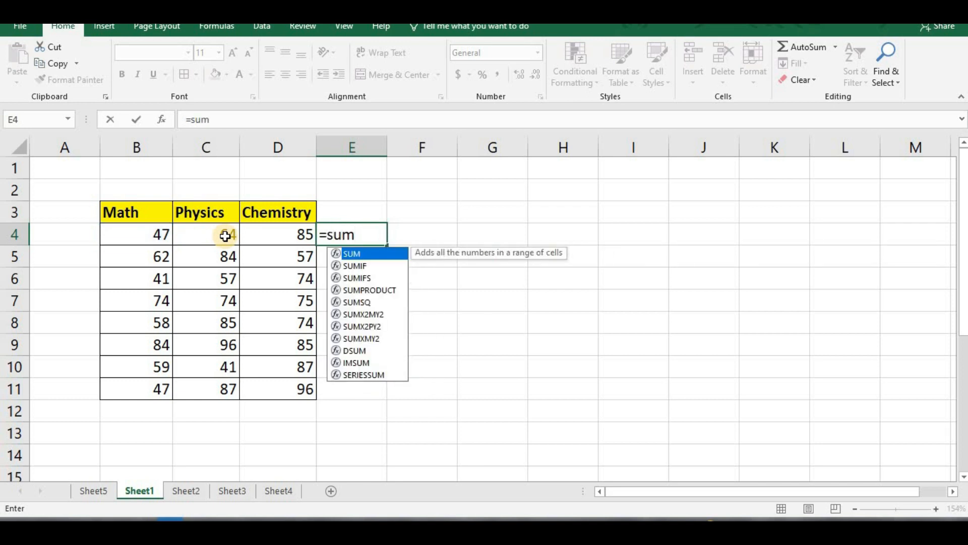
text(()
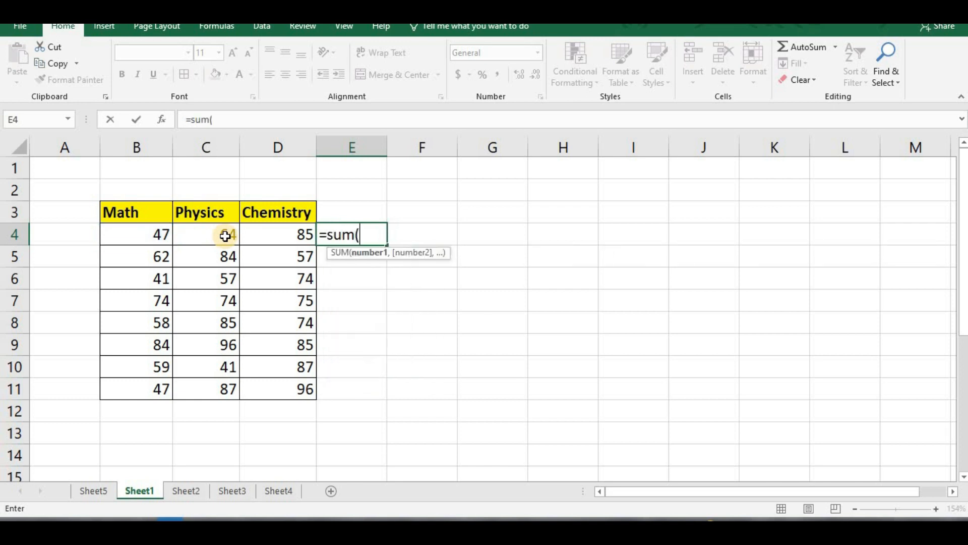
click(164, 244)
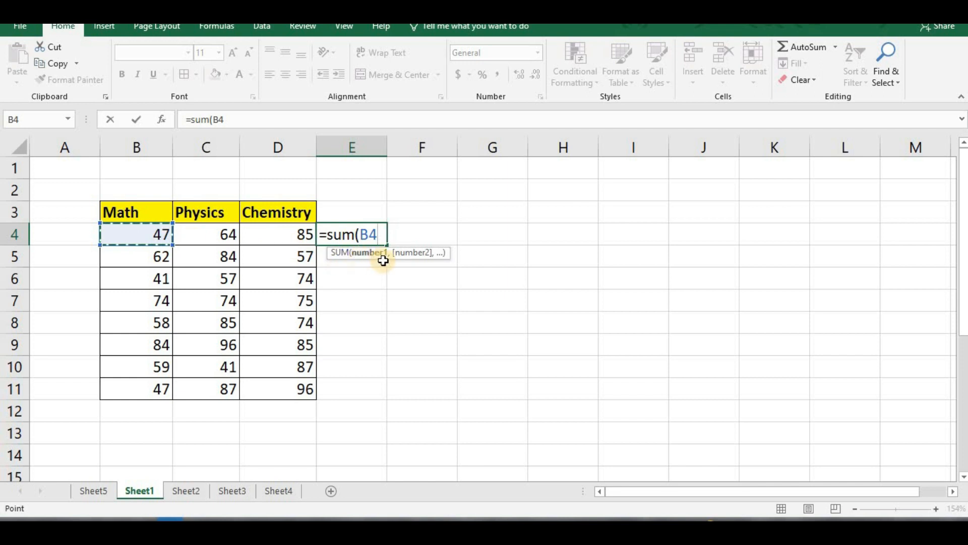
text(,)
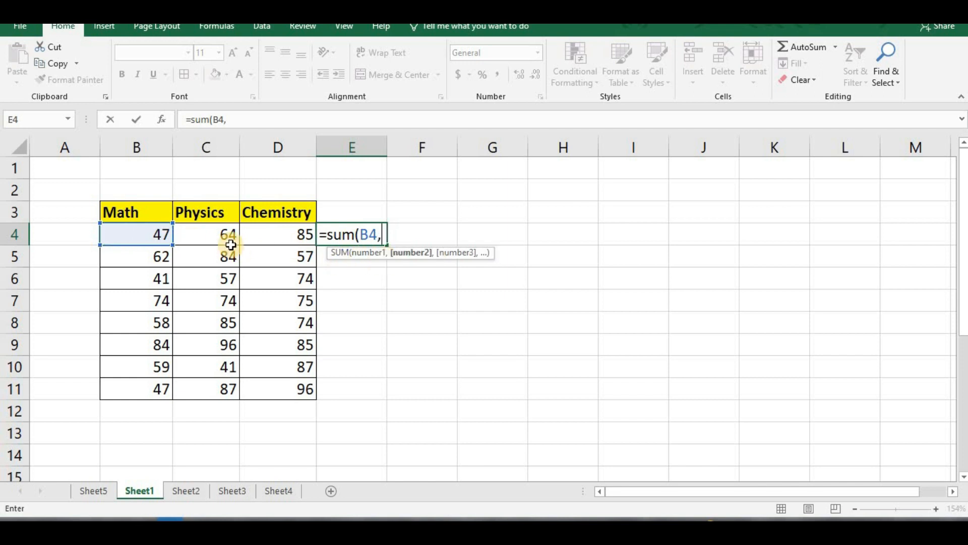
click(229, 241)
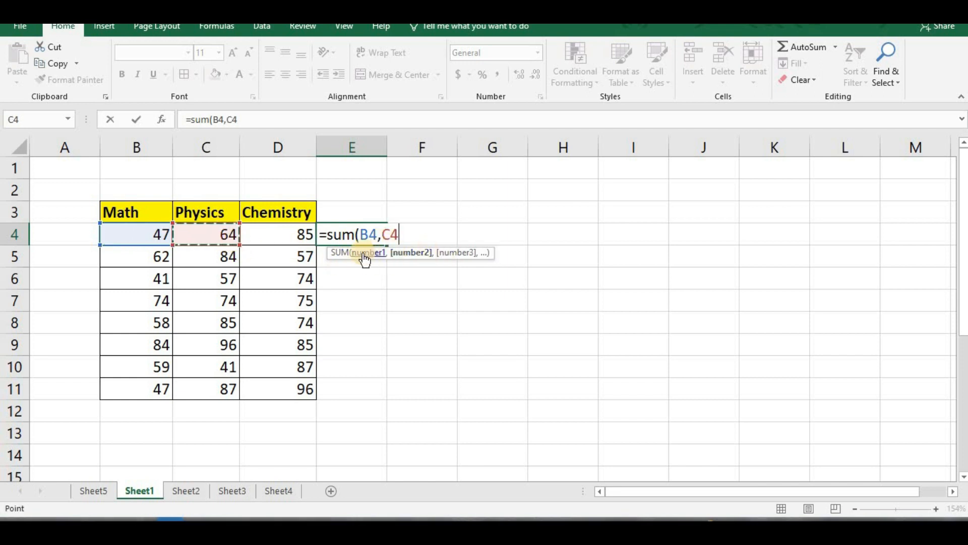
text(,)
click(271, 238)
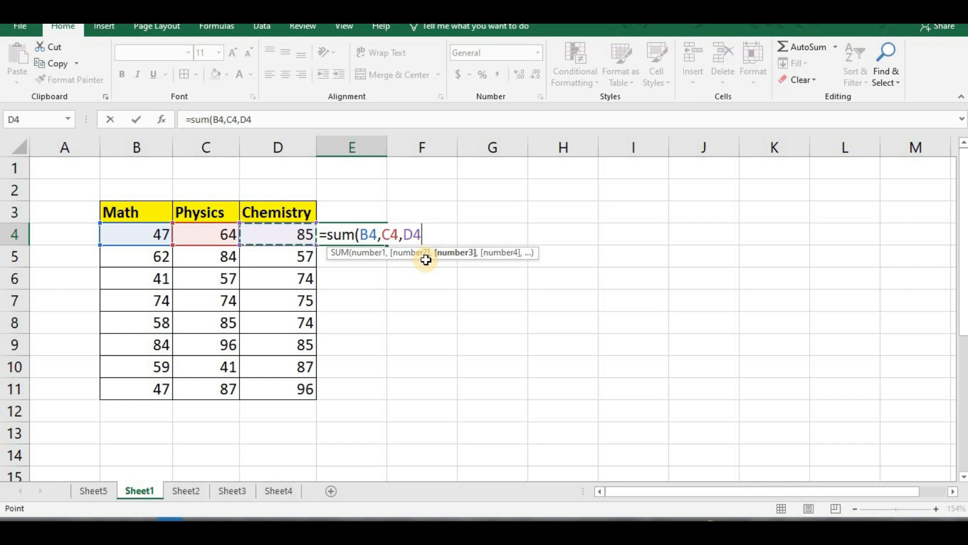
text())
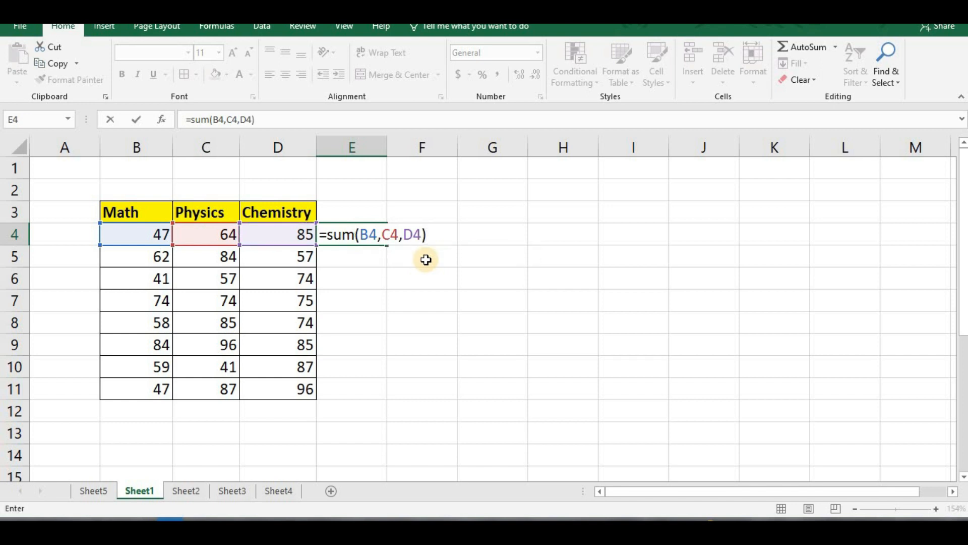
key(Return)
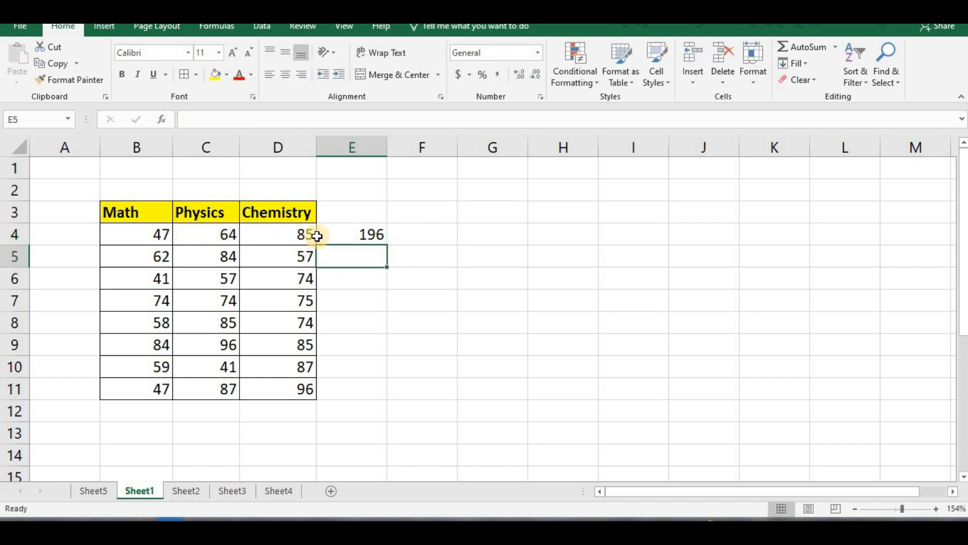
click(334, 231)
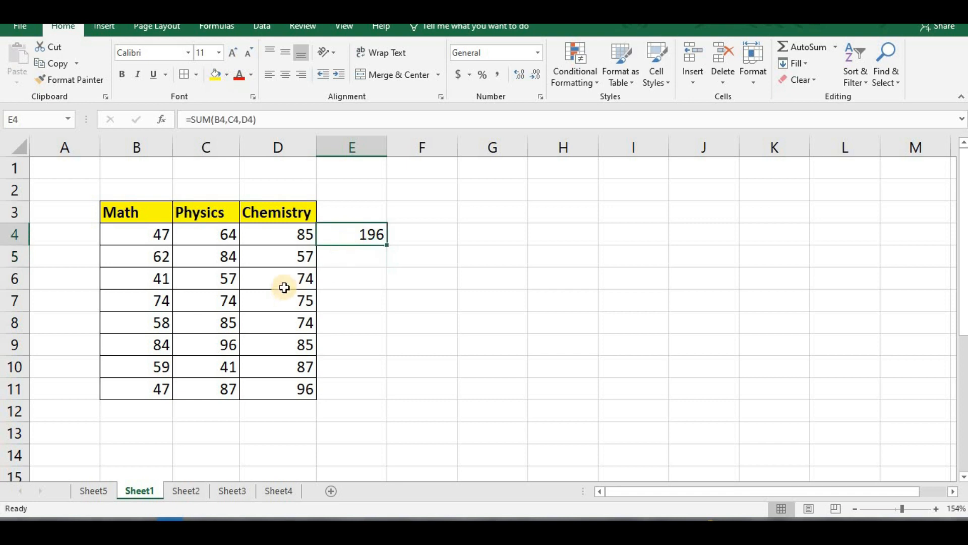
key(Down)
key(Down)
key(Down)
key(Down)
key(Down)
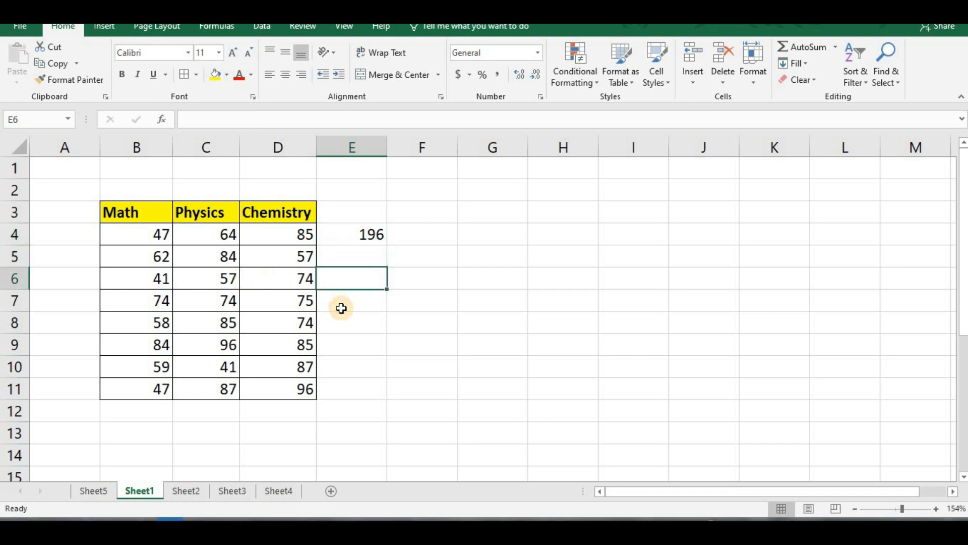
click(350, 262)
key(Down)
key(Down)
key(Down)
click(350, 365)
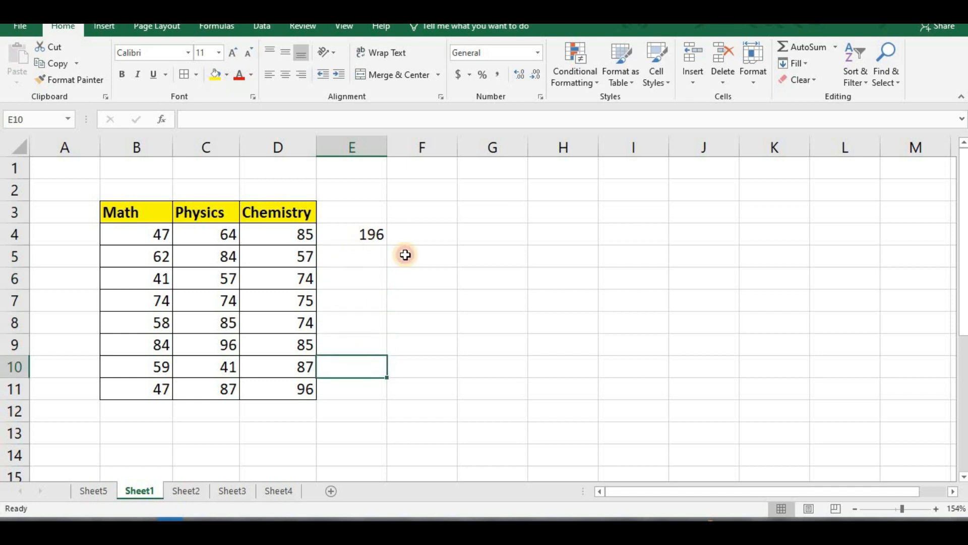
- Copy the SUM formula from cell E4 down through E11 with the fill handle
click(332, 227)
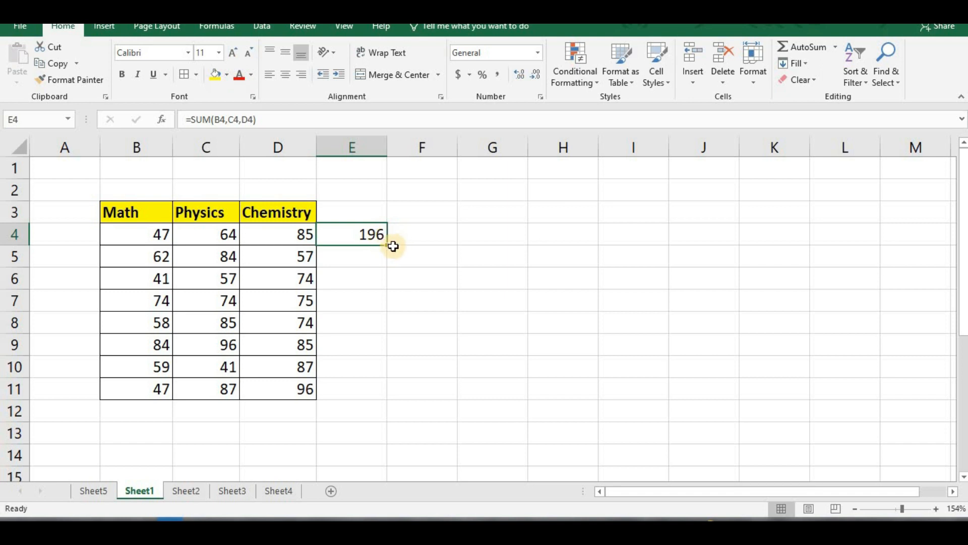
drag(387, 246, 382, 389)
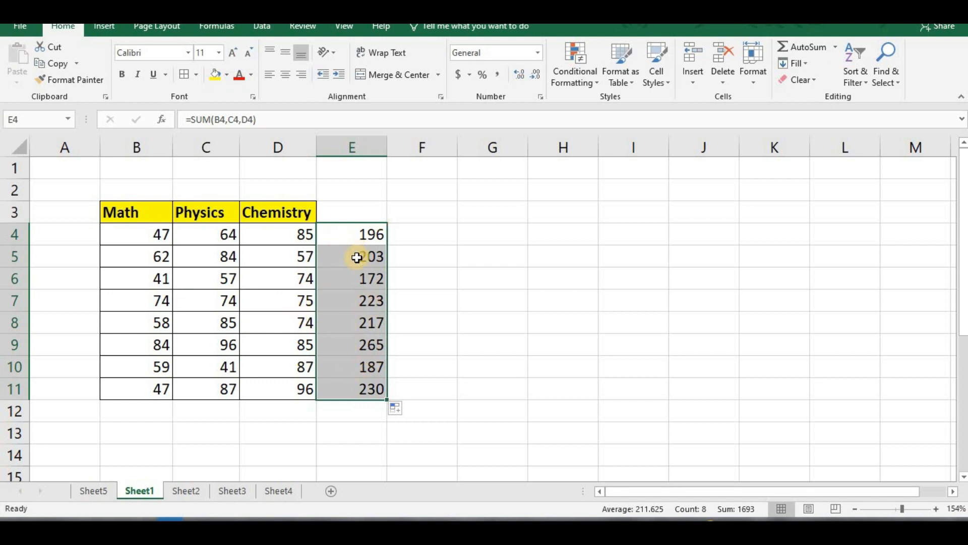
- Compare the copied SUM formulas in cells E4, E5 and E8 to see how their references follow each row
click(360, 256)
click(358, 239)
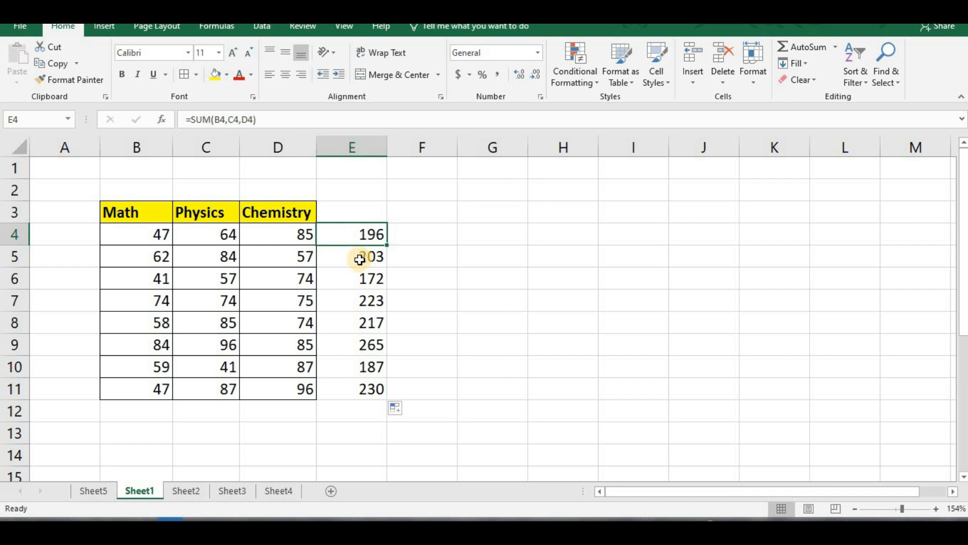
click(359, 260)
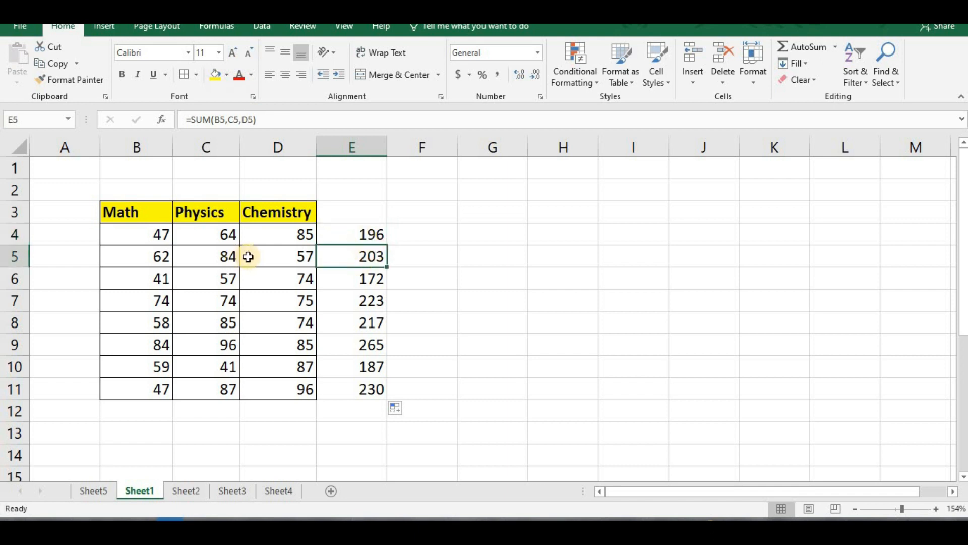
click(365, 231)
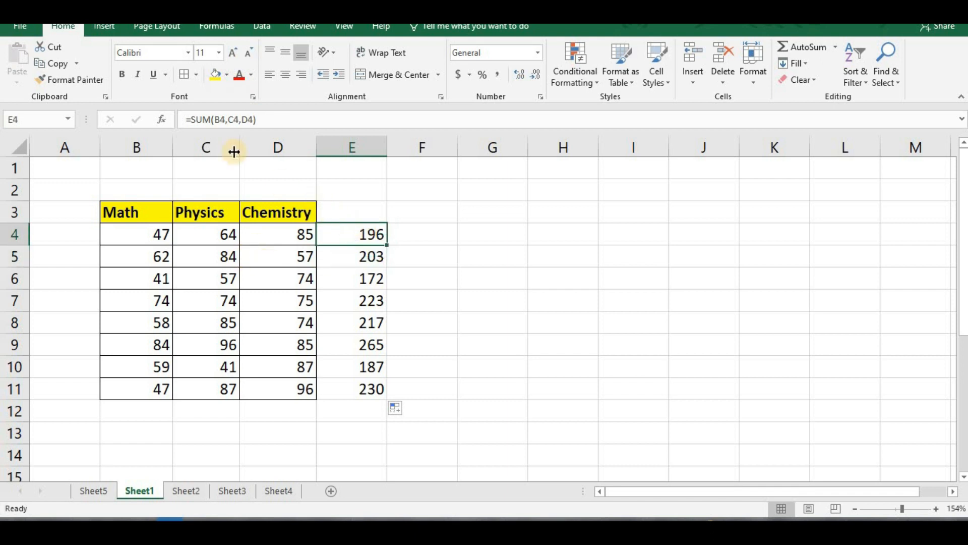
click(360, 253)
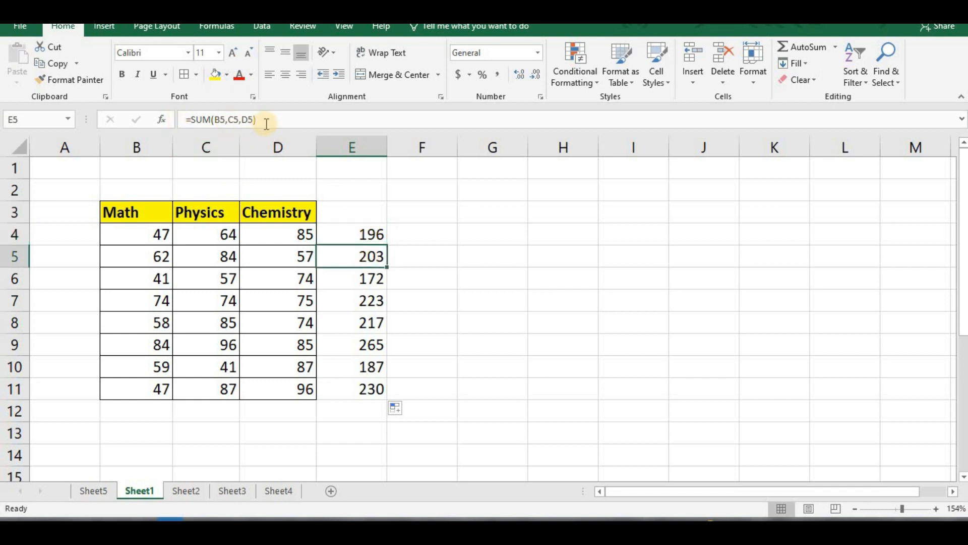
click(197, 278)
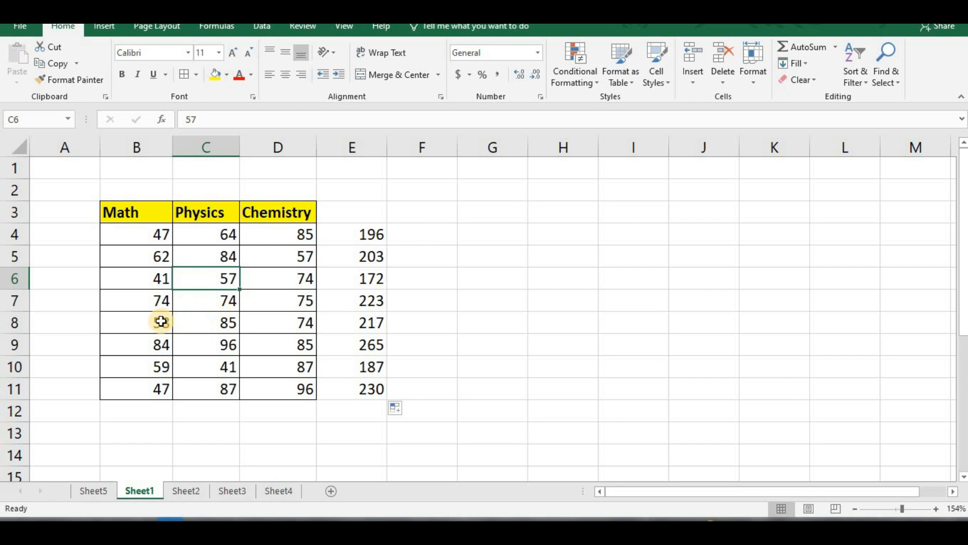
click(14, 323)
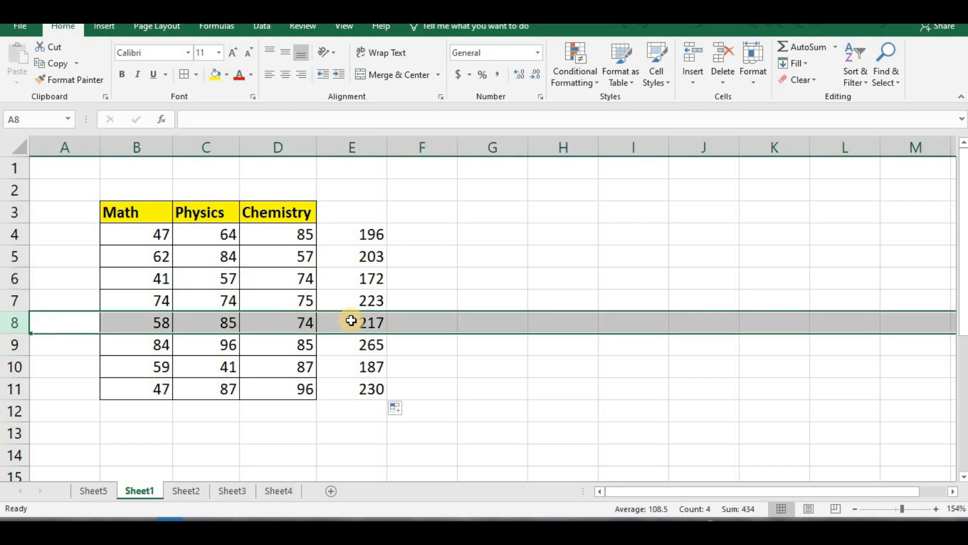
click(352, 320)
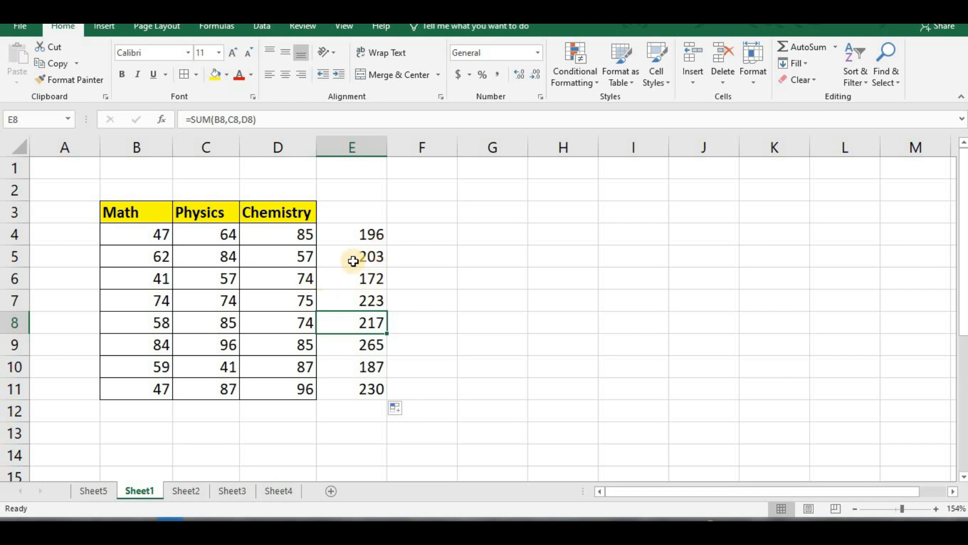
- Clear the SUM formulas from the range E4:E11
drag(367, 238, 368, 386)
key(Delete)
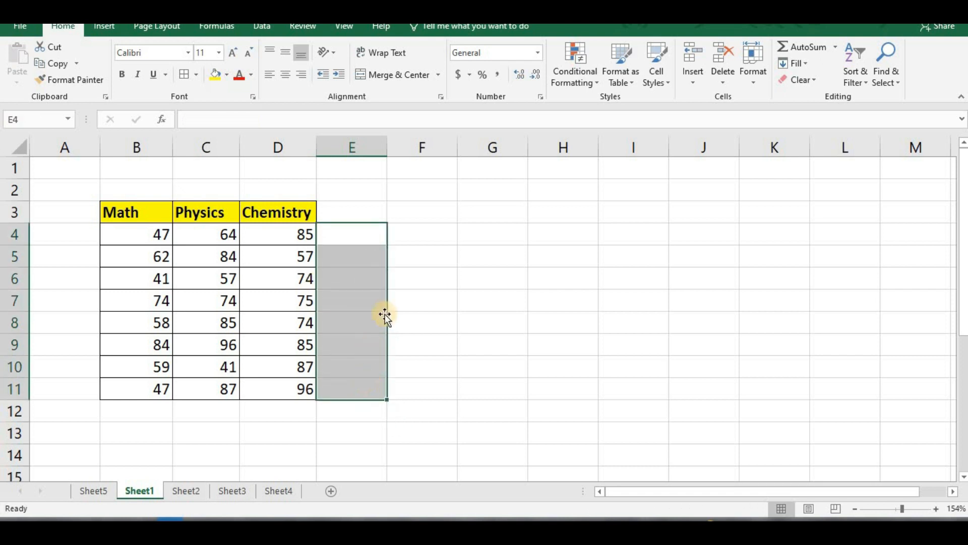
- Total the first row's marks in cell E4 with AutoSum over the range B4:D4
click(408, 234)
click(373, 225)
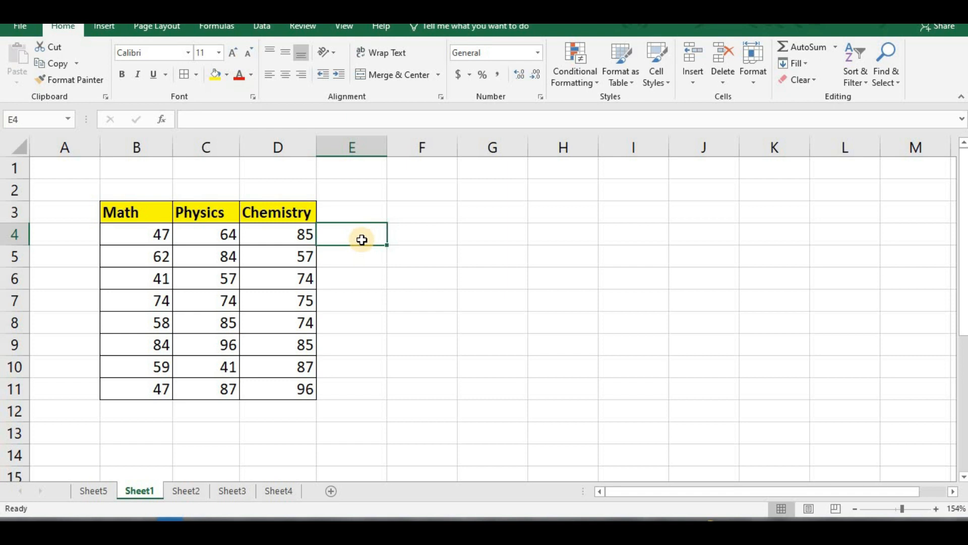
key(alt)
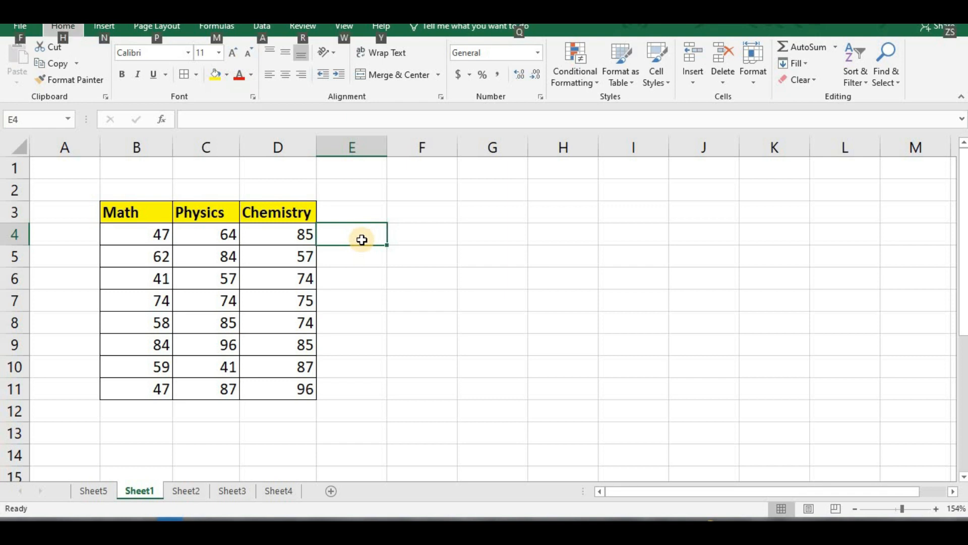
click(309, 234)
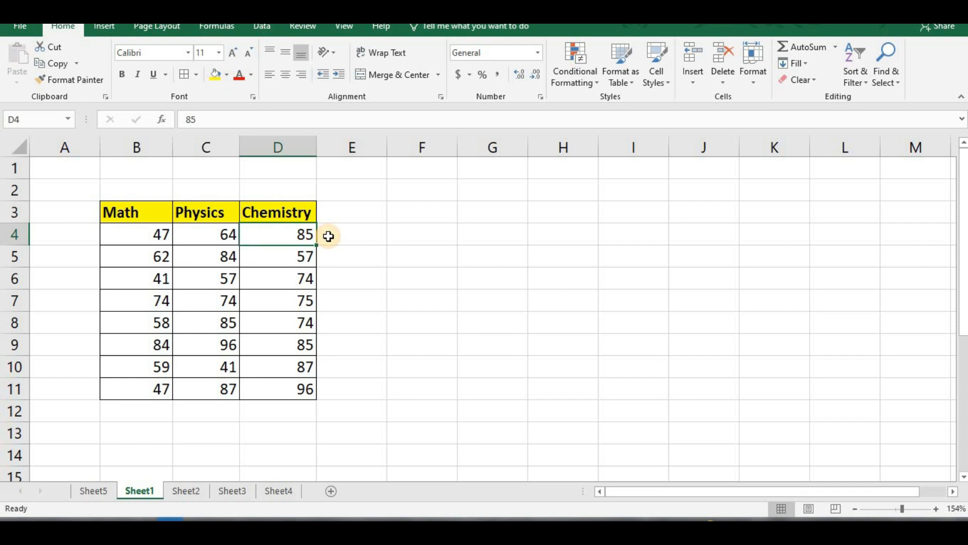
click(341, 237)
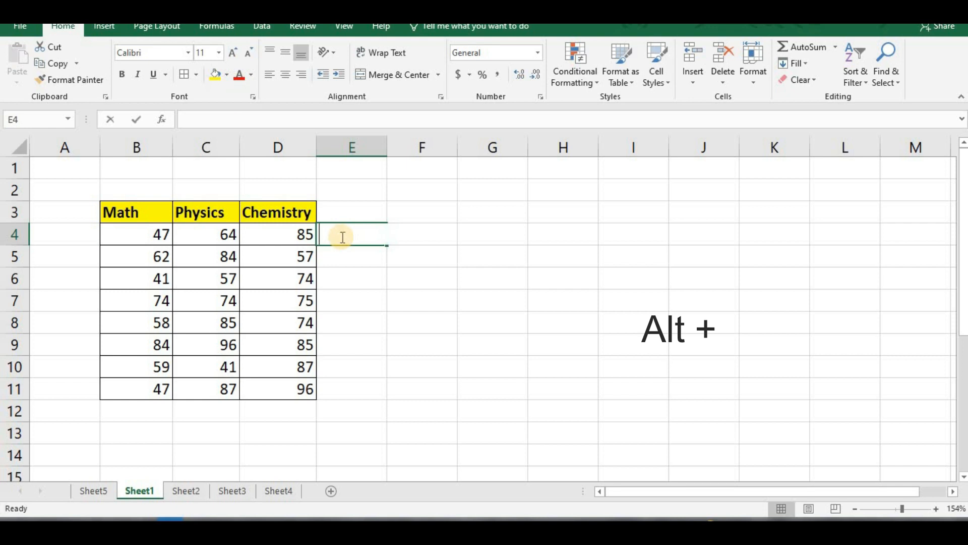
key(alt+equal)
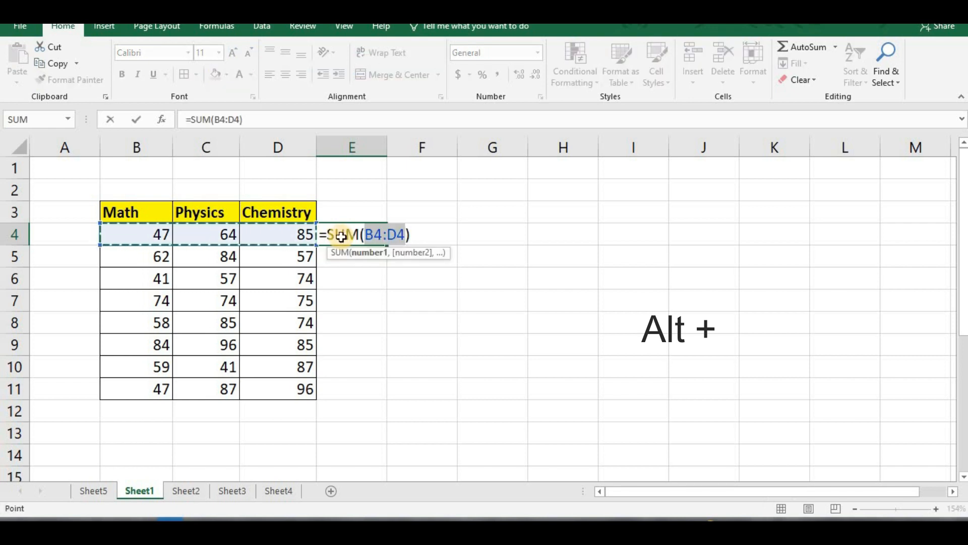
key(Return)
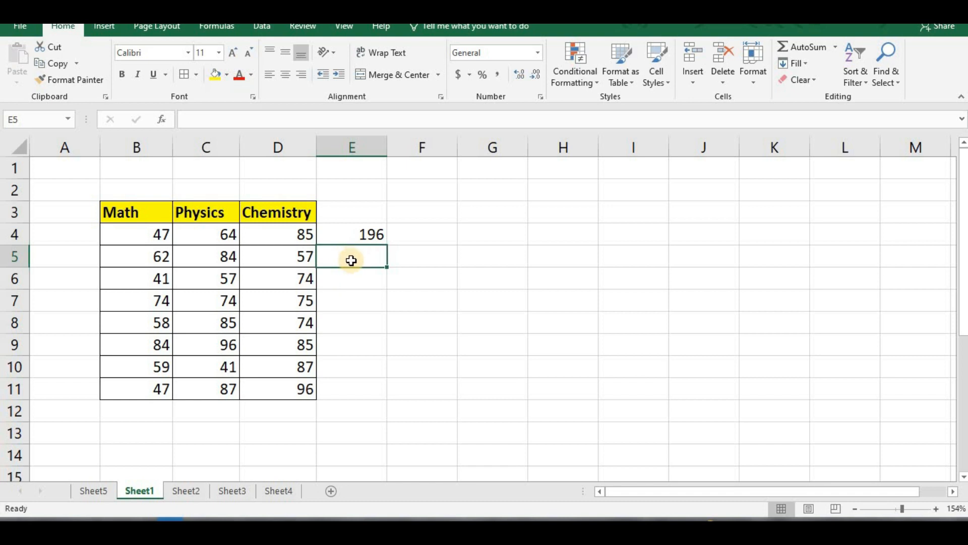
- Fill the AutoSum formula in E4 down the selected range E4:E11 with Fill Down
drag(357, 236, 339, 344)
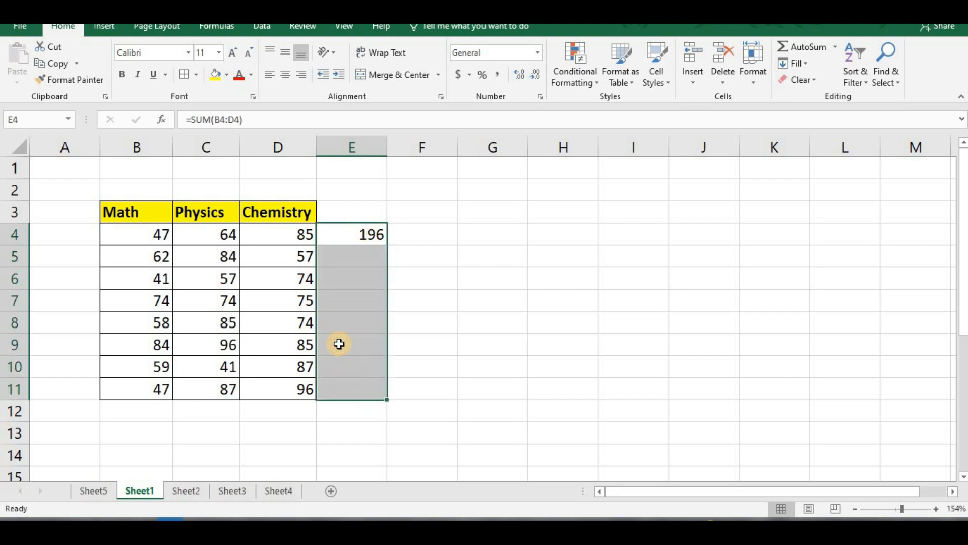
key(ctrl+d)
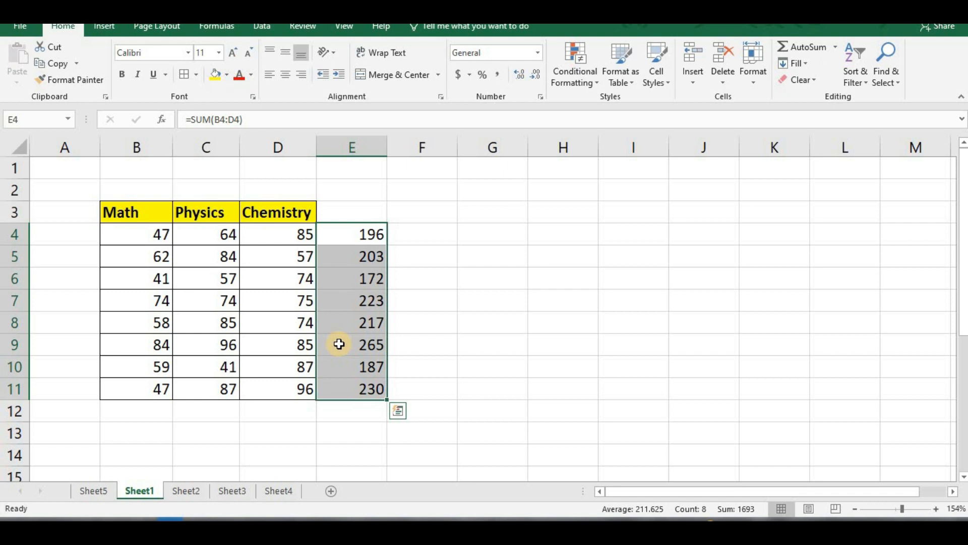
- Clear the AutoSum row totals from cell E4 and the range E5:E11
key(BackSpace)
drag(398, 345, 397, 325)
drag(356, 252, 359, 378)
key(Delete)
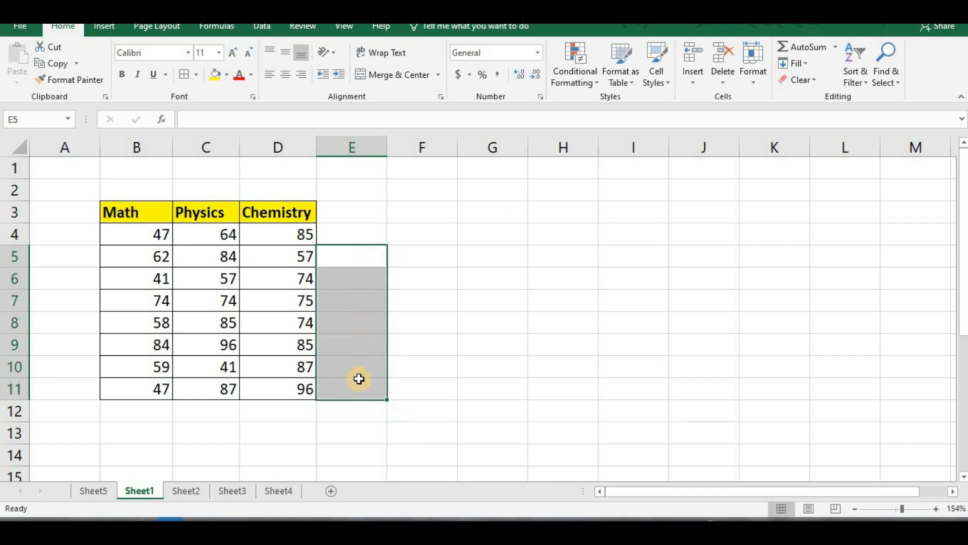
- Total each row's marks in the range E4:E11 at once with AutoSum
key(Right)
drag(339, 235, 349, 388)
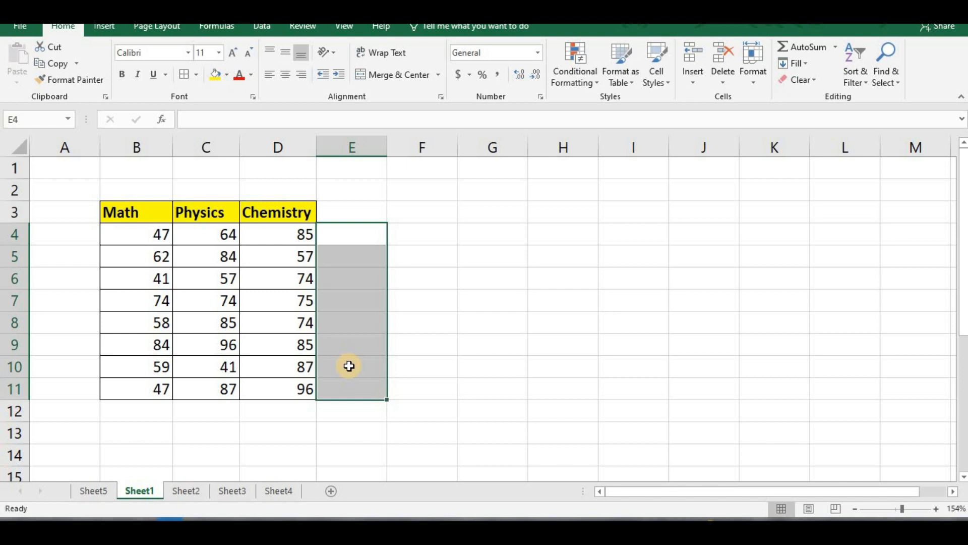
key(alt+equal)
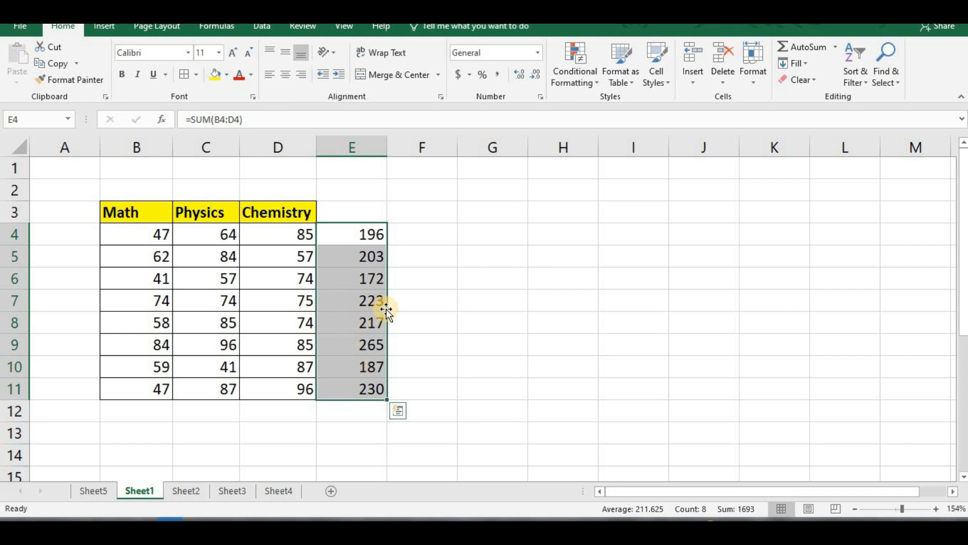
click(493, 331)
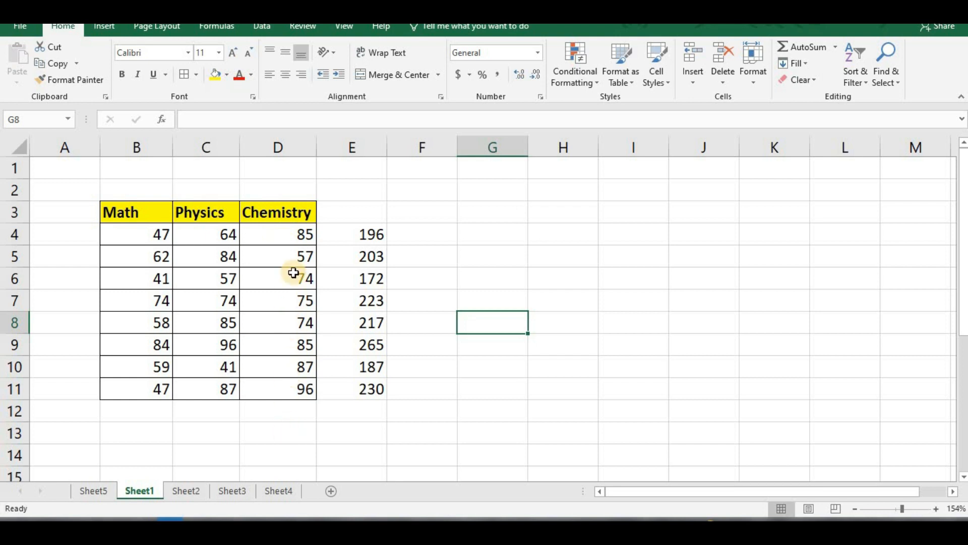
- Total the Chemistry marks in cell D13 with AutoSum over D4:D12 and clear that total again
click(281, 436)
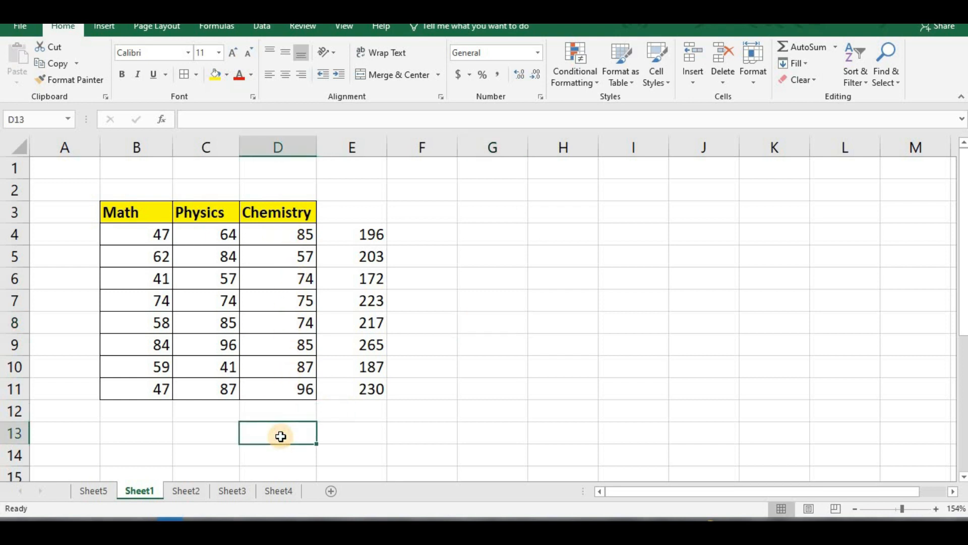
key(alt+equal)
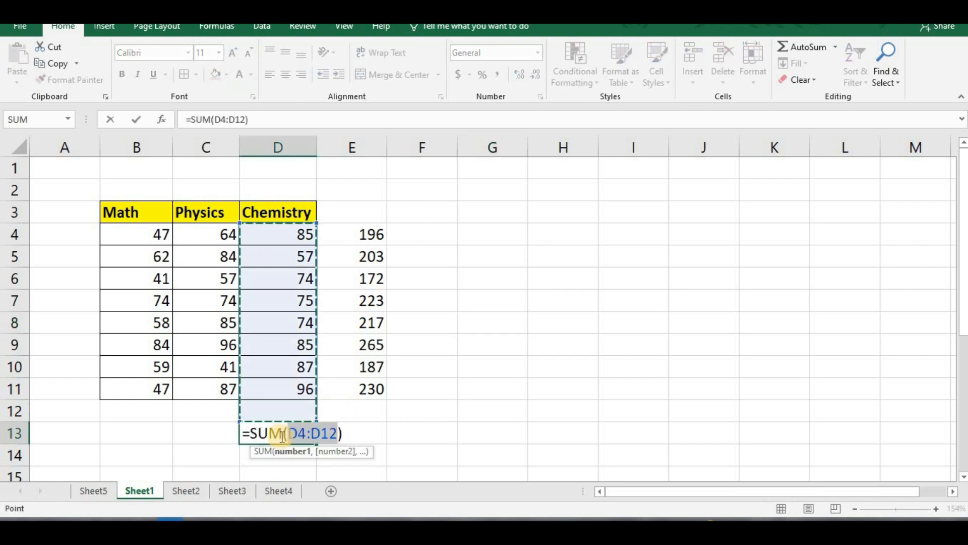
key(Return)
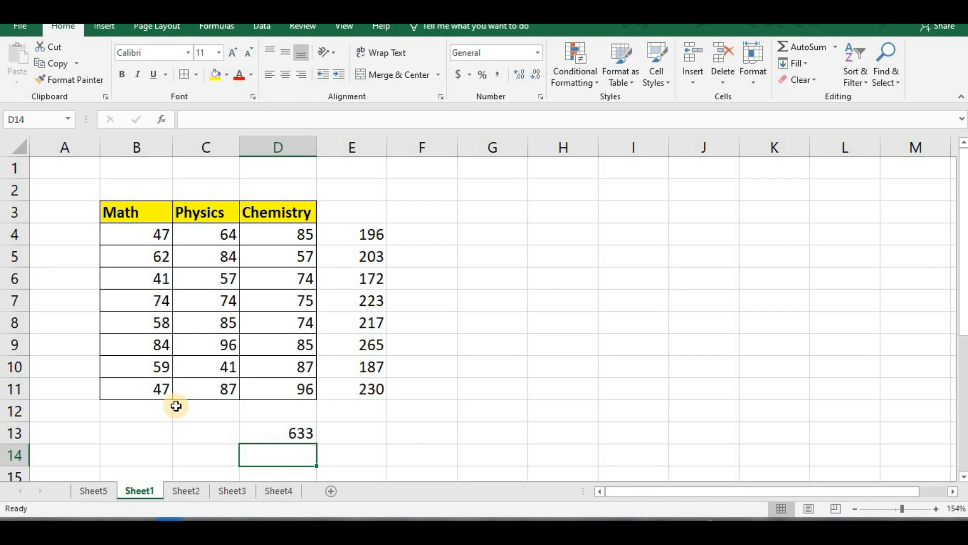
click(307, 434)
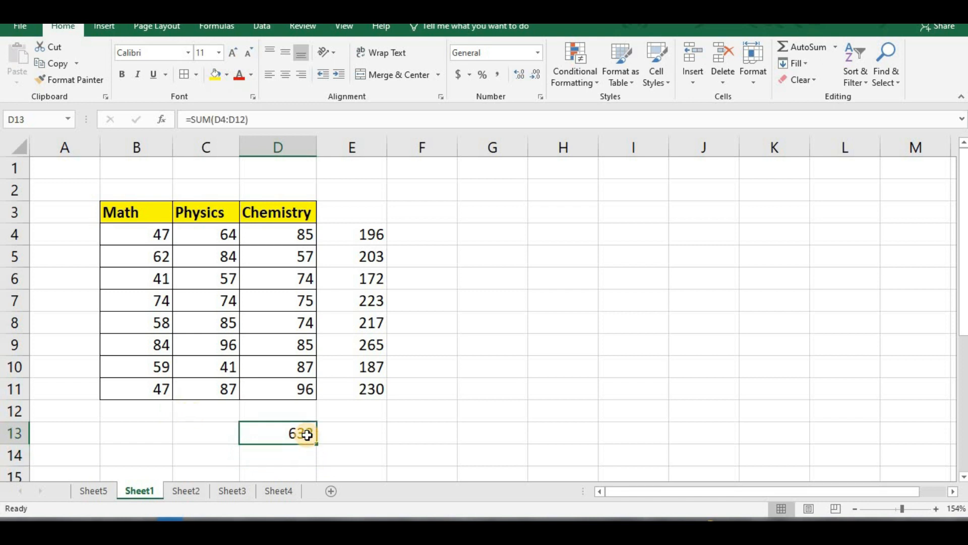
key(Delete)
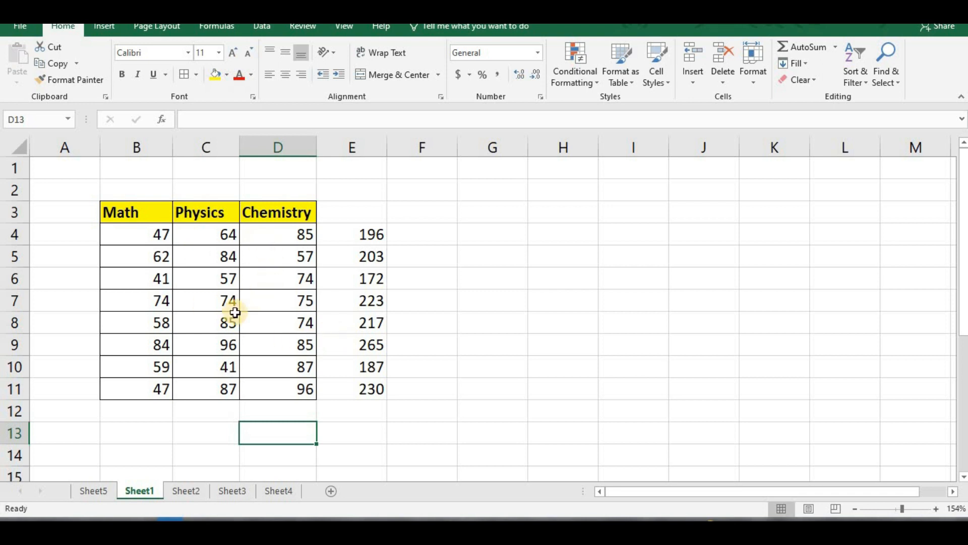
click(492, 278)
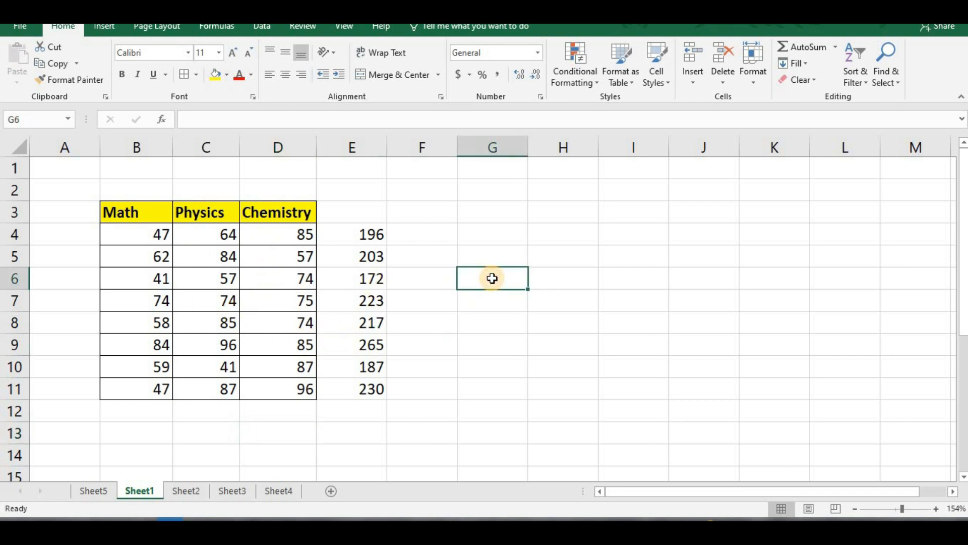
text(=sum)
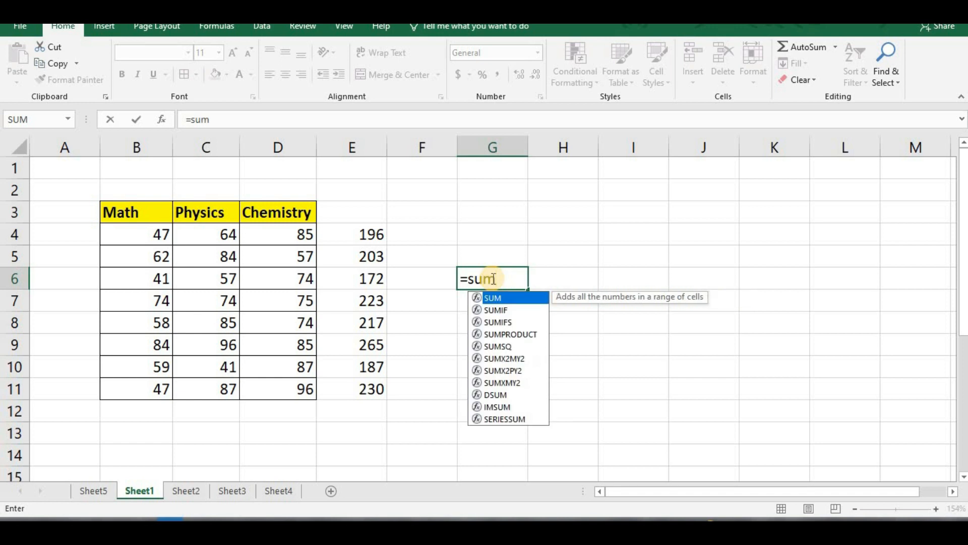
key(BackSpace)
key(BackSpace)
key(BackSpace)
key(BackSpace)
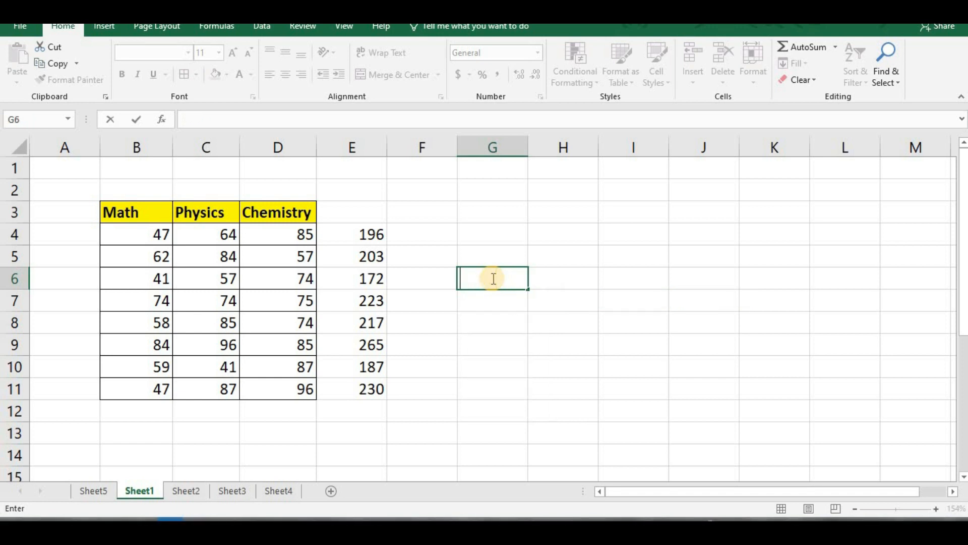
click(536, 292)
- Enter a SUM formula in cell G6 that adds the separate ranges B4:B7, C8:C10 and D5:D8, and review its arguments
click(498, 286)
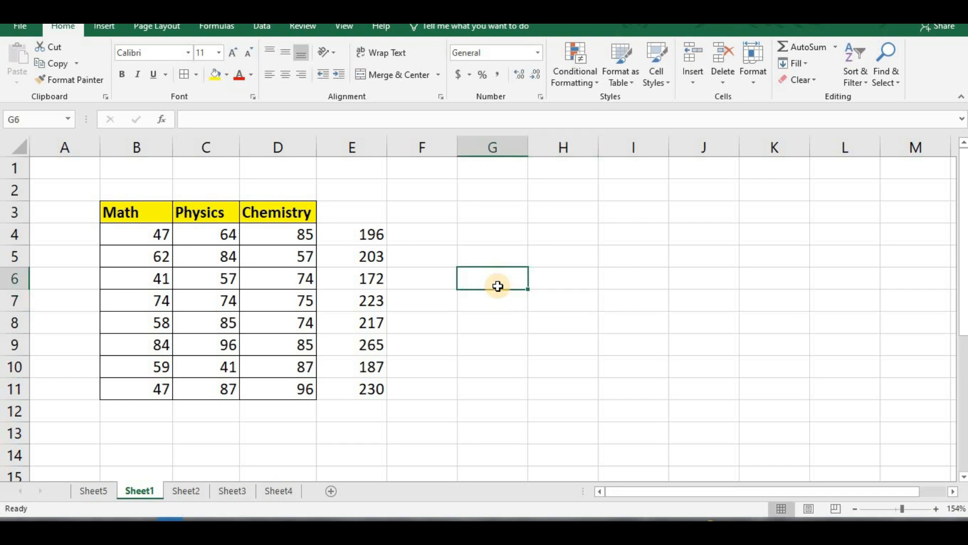
text(=sum)
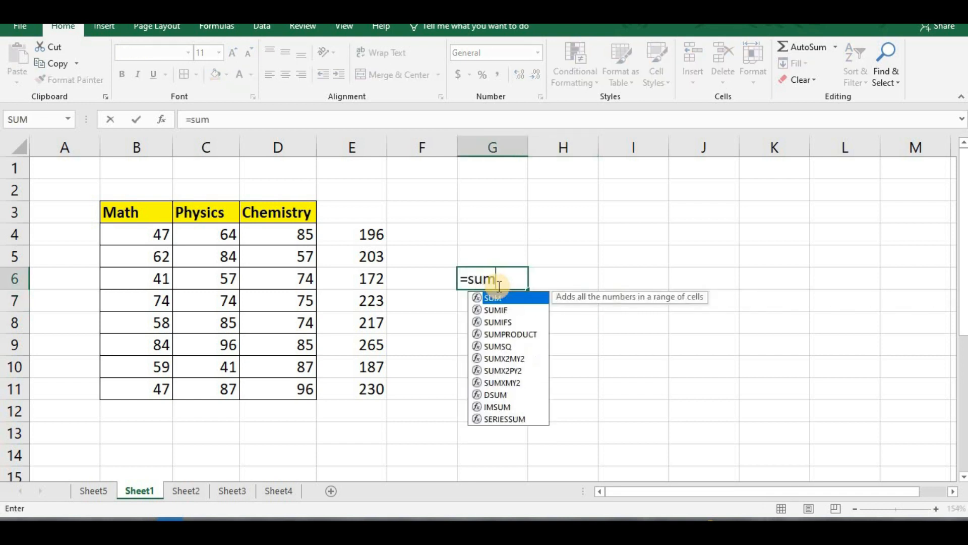
text(()
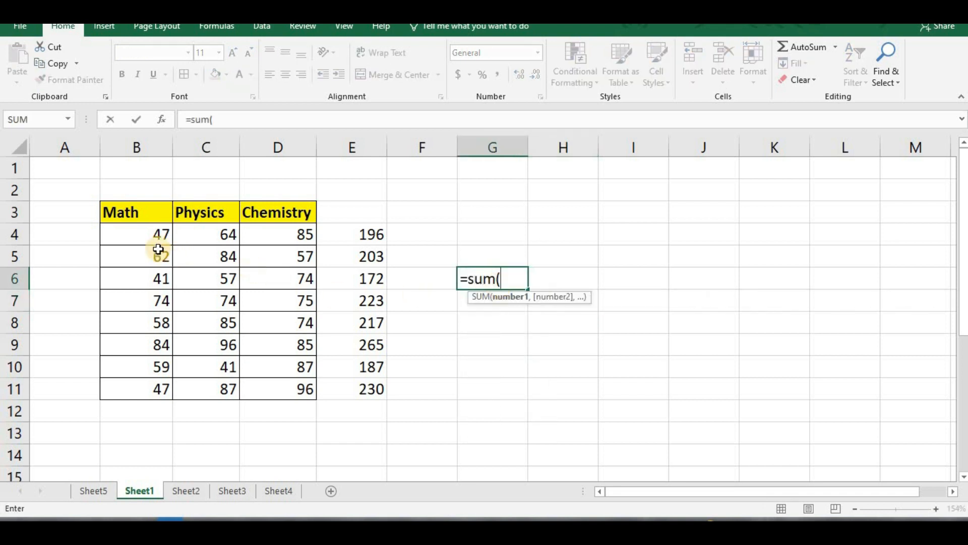
drag(156, 234, 157, 298)
text(,)
drag(214, 318, 209, 359)
text(,)
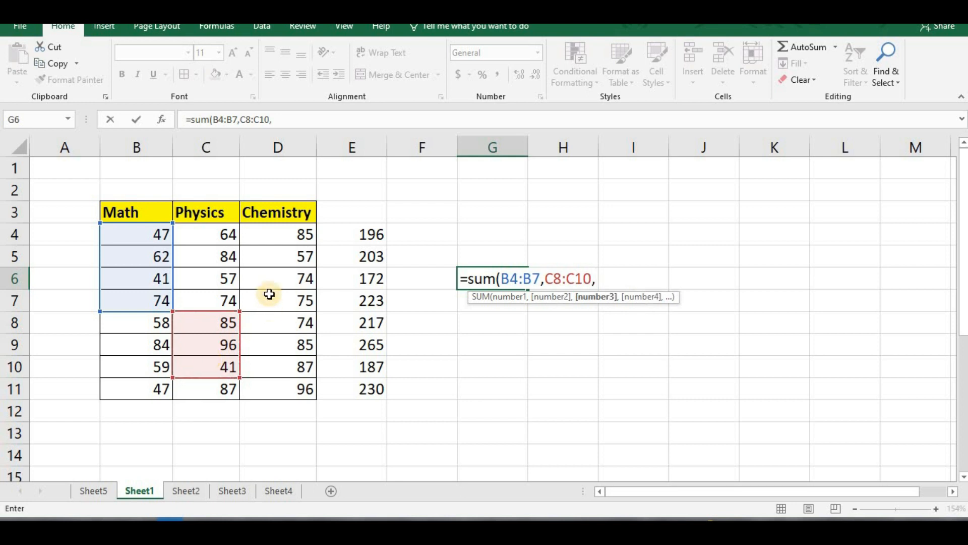
drag(277, 248, 289, 322)
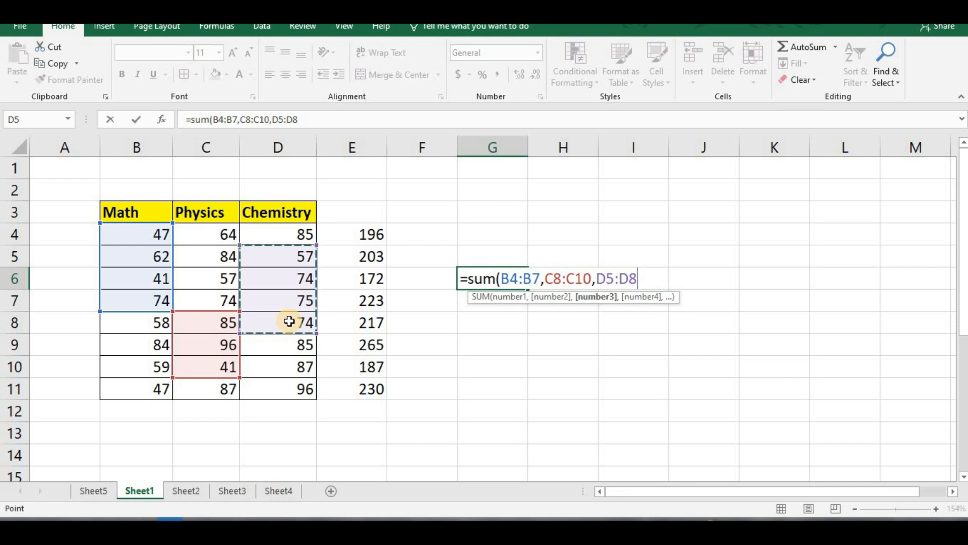
key(Return)
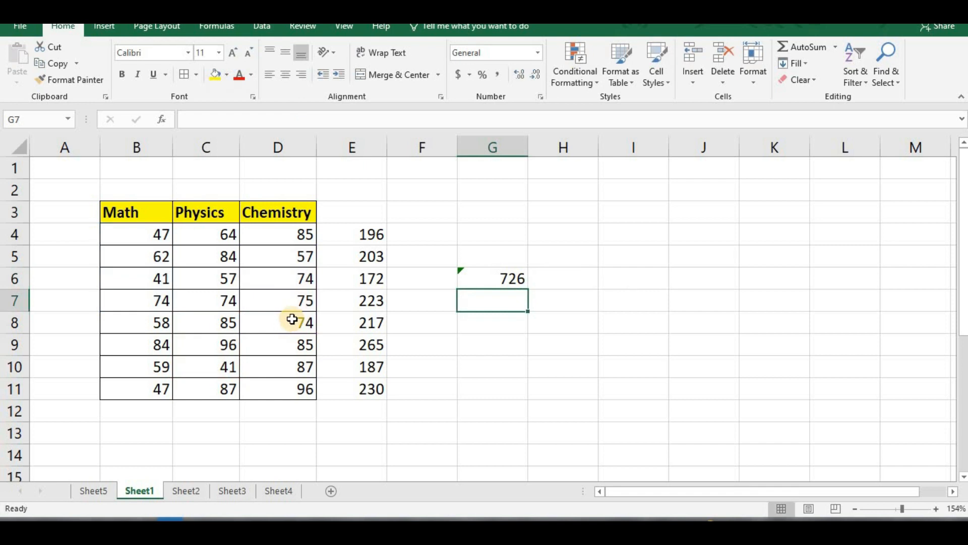
double_click(472, 279)
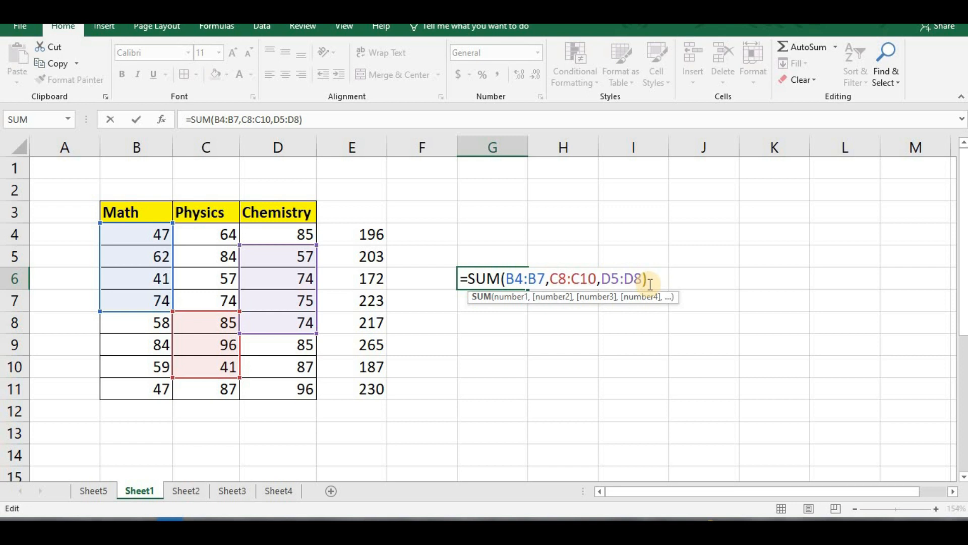
key(Return)
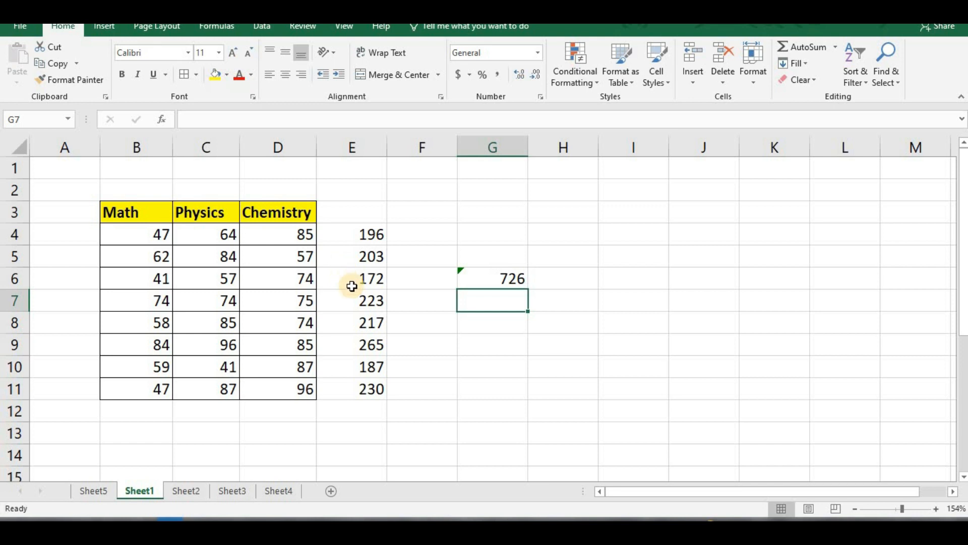
- Multiply the keyboard's quantity by its price in cell E22 of the item table with the formula =C22*D22
scroll(424, 314, down, 1)
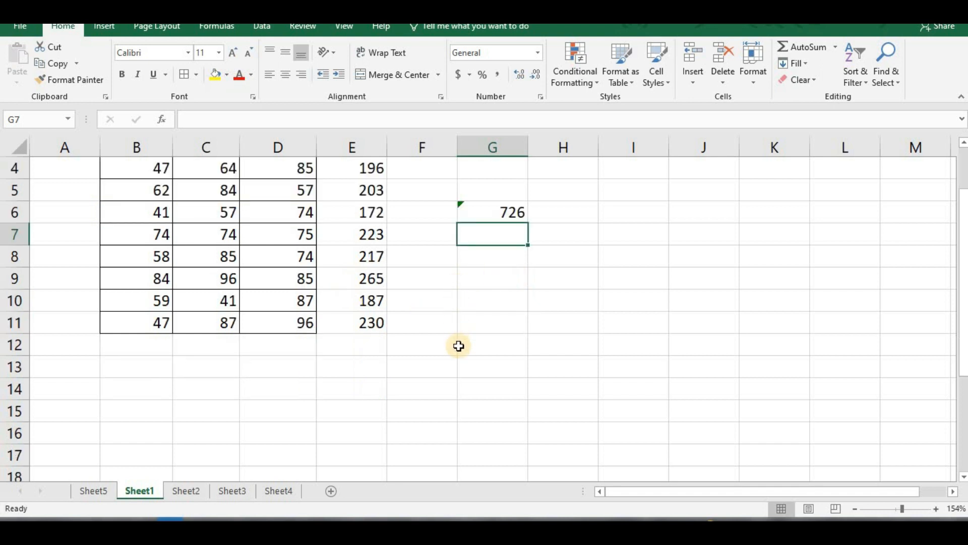
scroll(456, 343, down, 4)
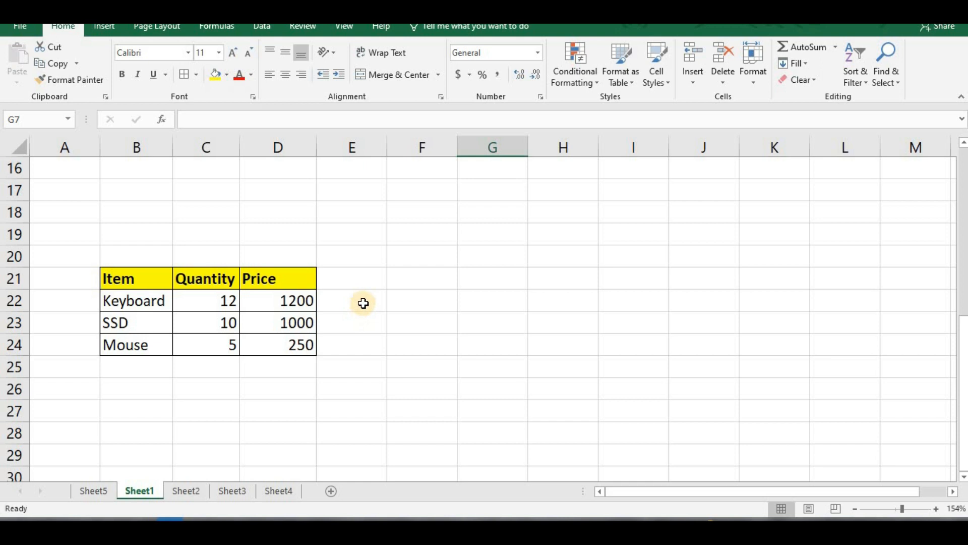
click(361, 303)
scroll(346, 251, down, 2)
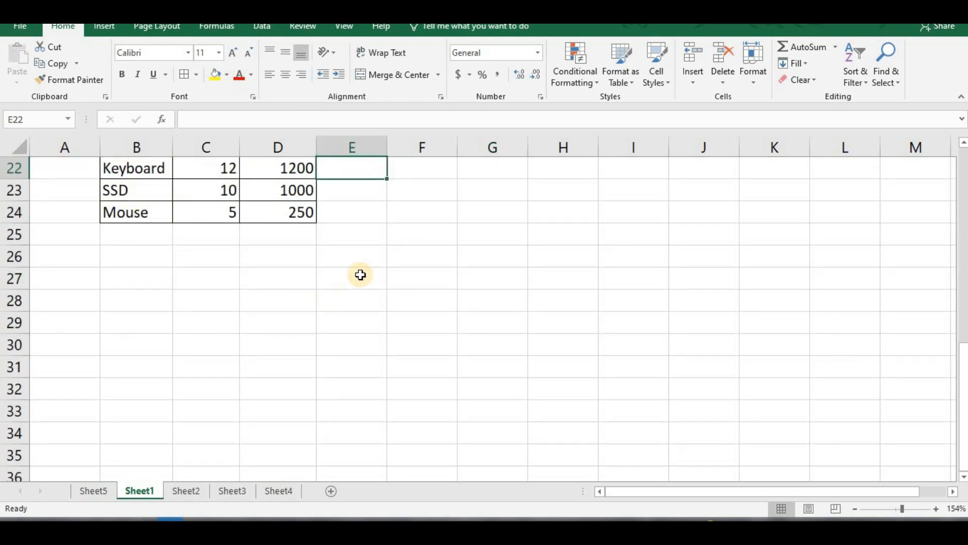
scroll(355, 275, up, 1)
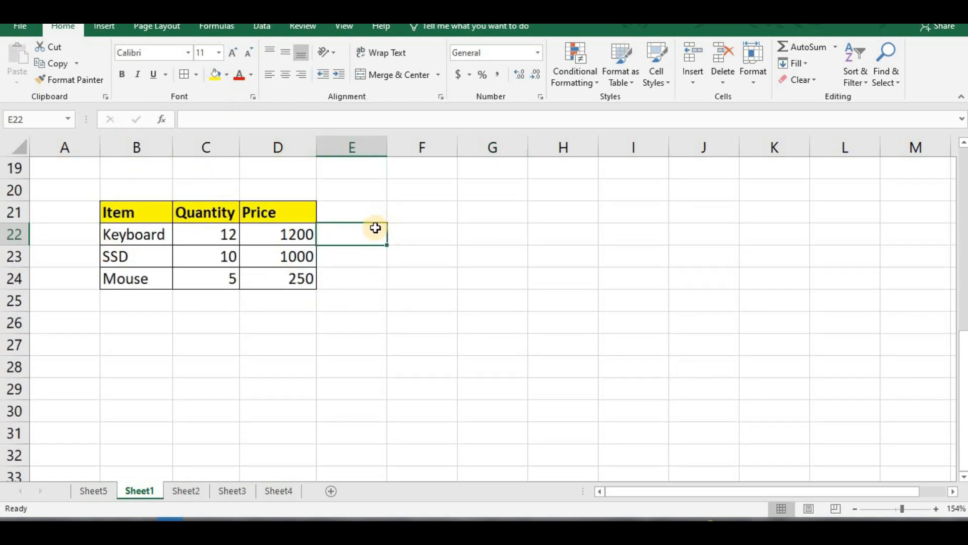
text(=)
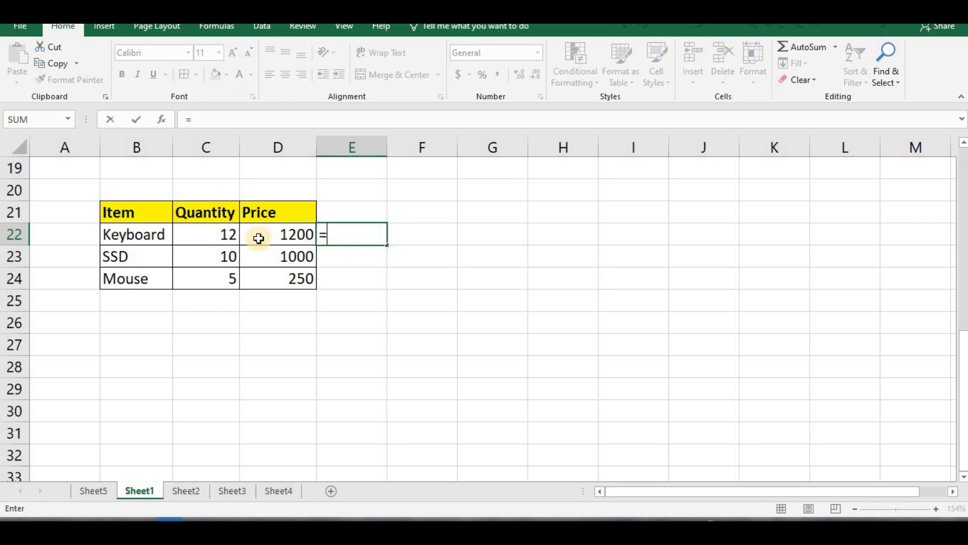
click(229, 235)
text(*)
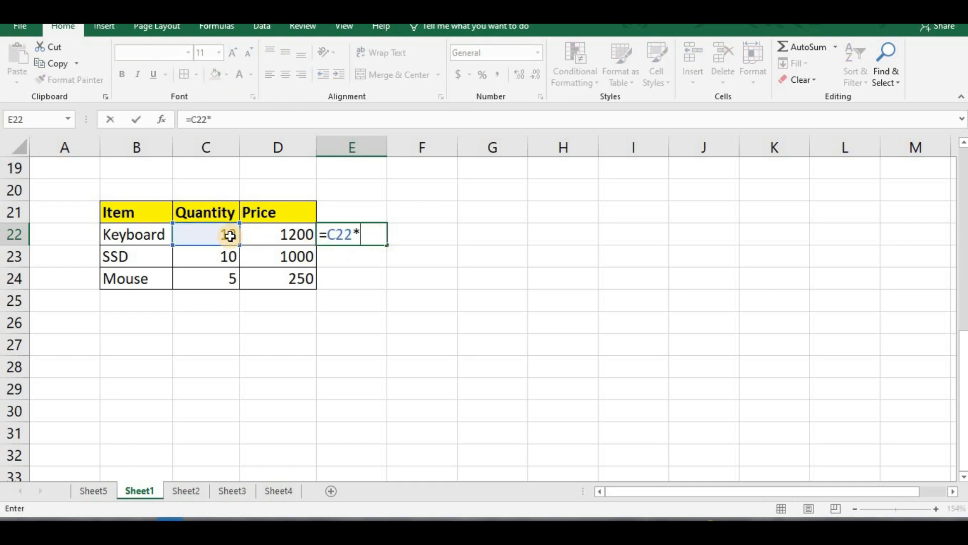
click(275, 233)
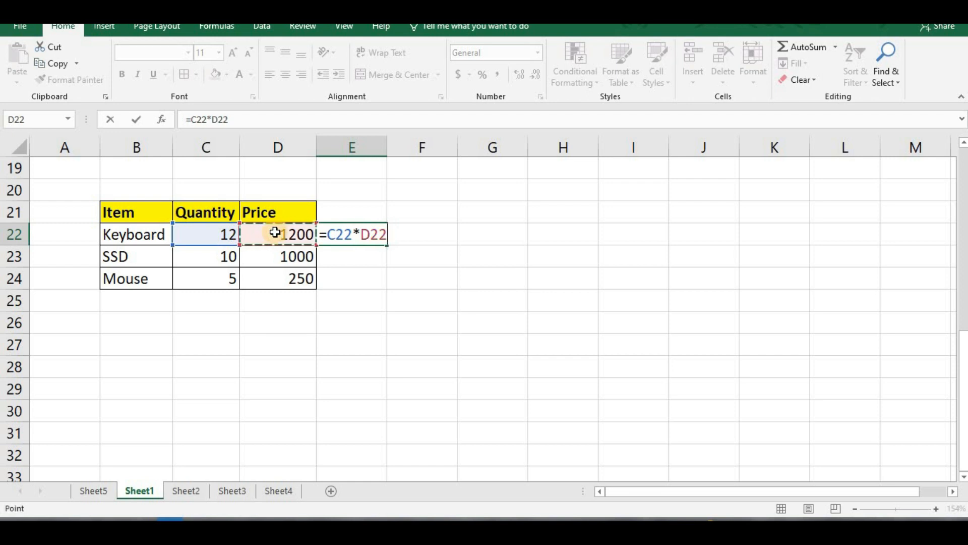
key(Return)
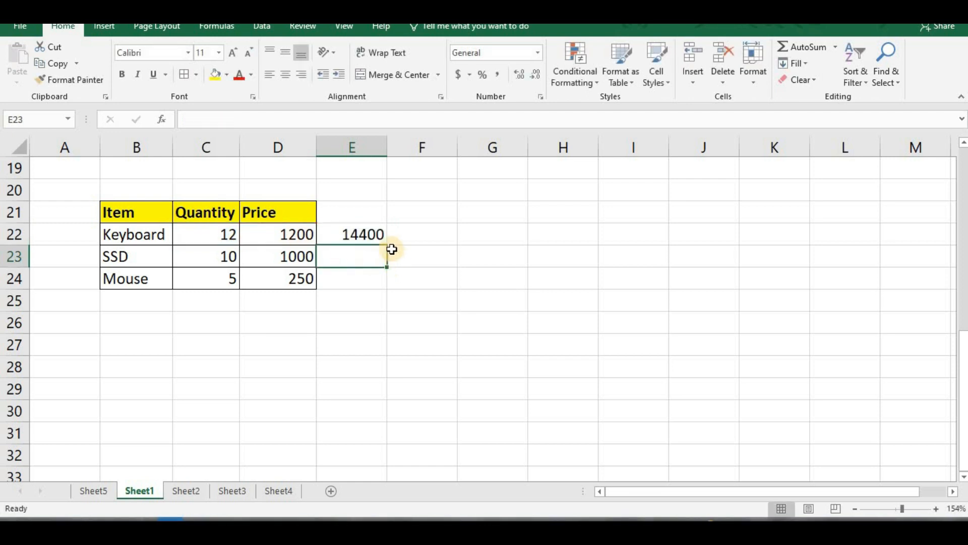
- Clear the multiplication formula from cell E22
click(364, 233)
double_click(364, 233)
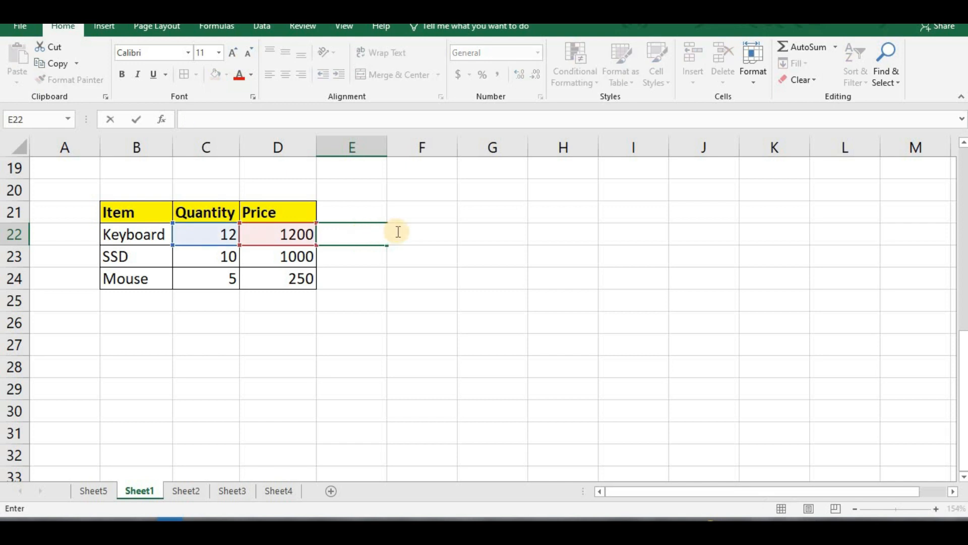
click(411, 285)
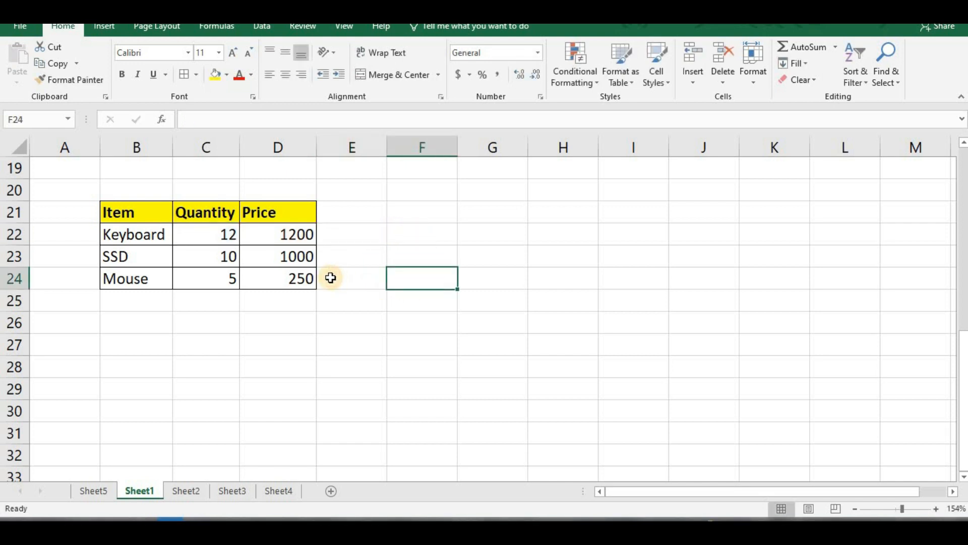
- Multiply the keyboard's quantity by its price in cell E22 with the formula =PRODUCT(C22,D22)
click(357, 242)
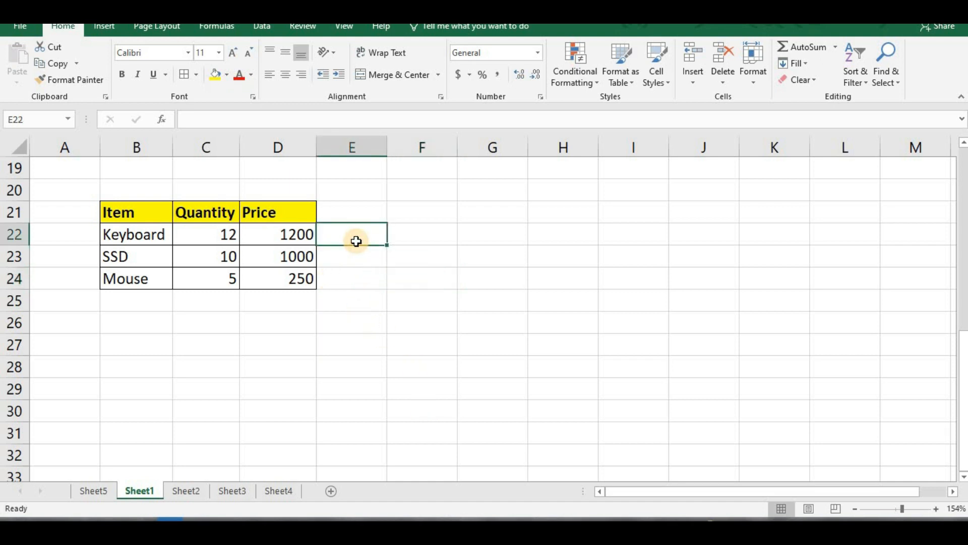
text(=)
text(su)
key(BackSpace)
key(BackSpace)
text(pr)
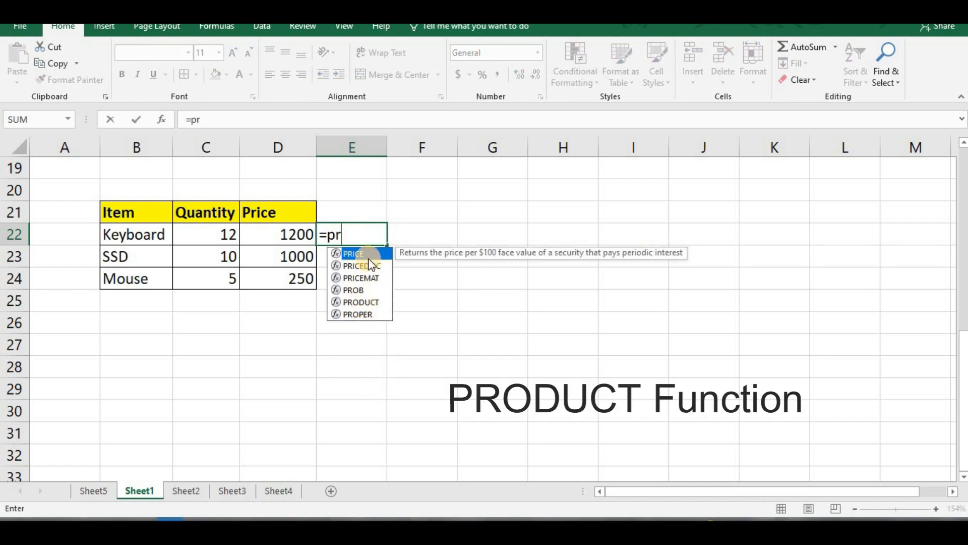
click(363, 302)
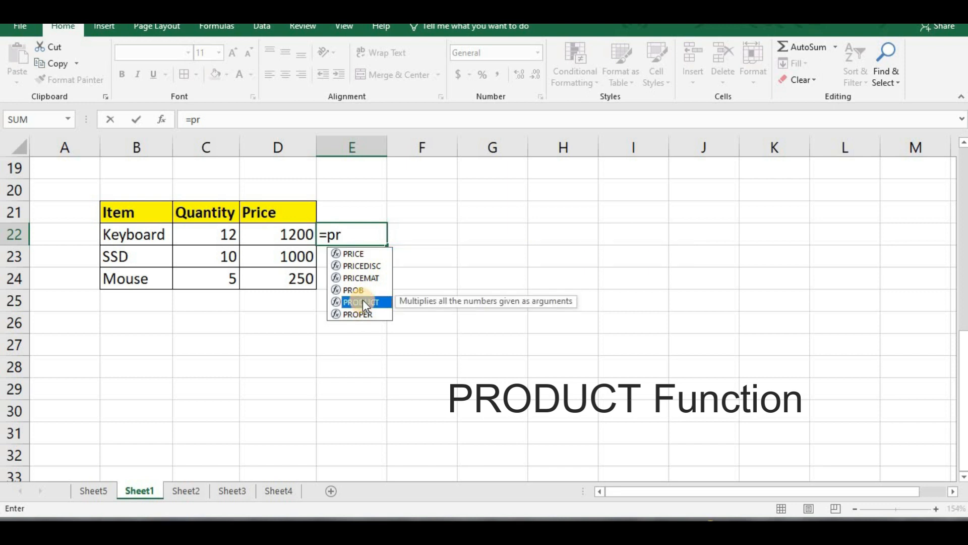
double_click(364, 302)
click(362, 300)
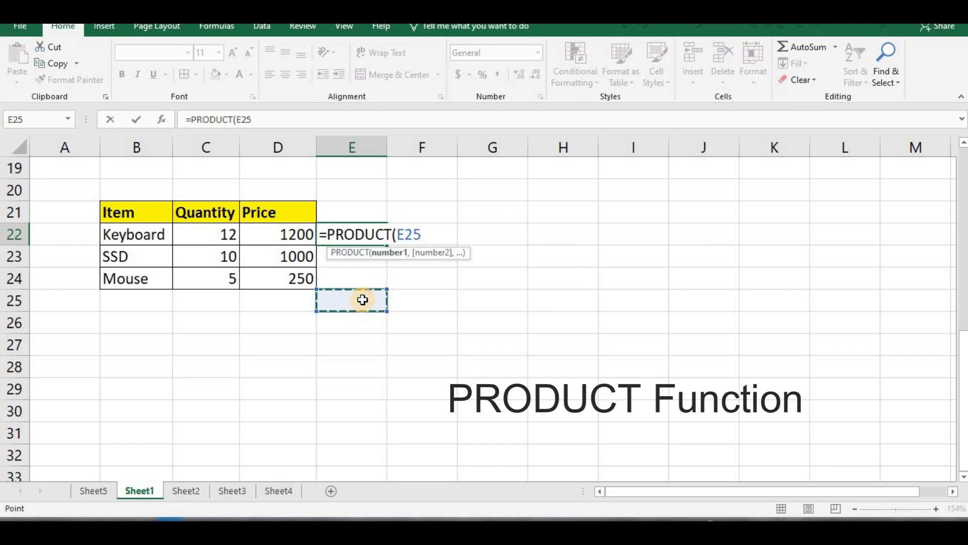
key(BackSpace)
key(BackSpace)
key(BackSpace)
click(219, 242)
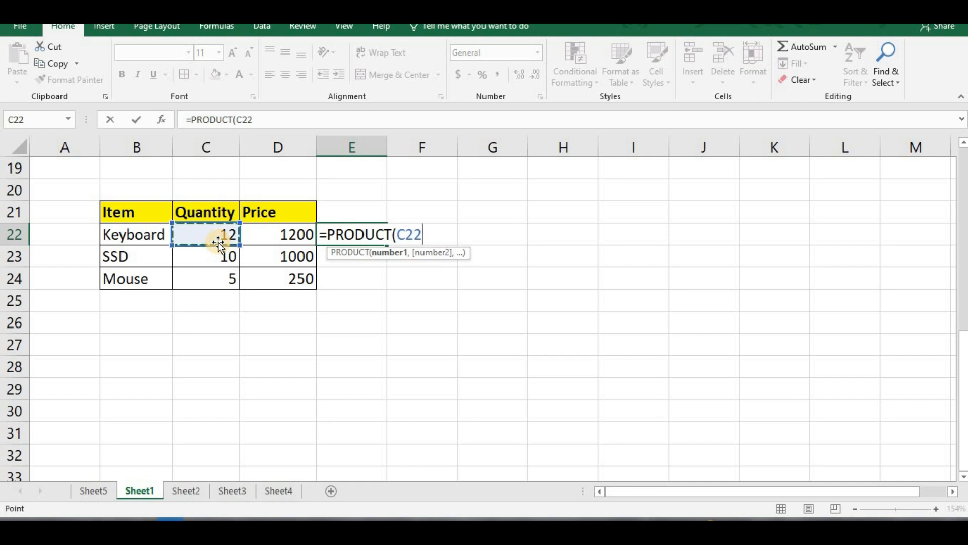
text(,)
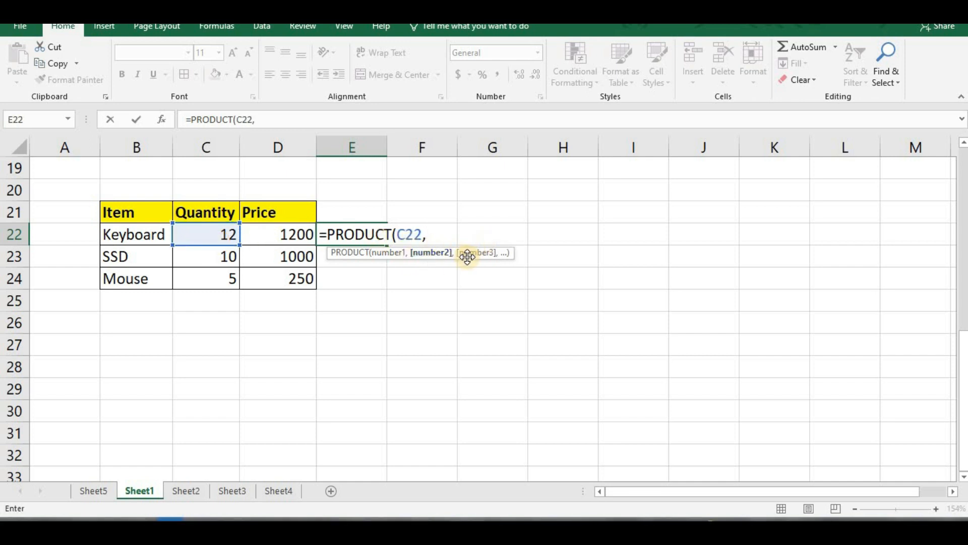
click(287, 235)
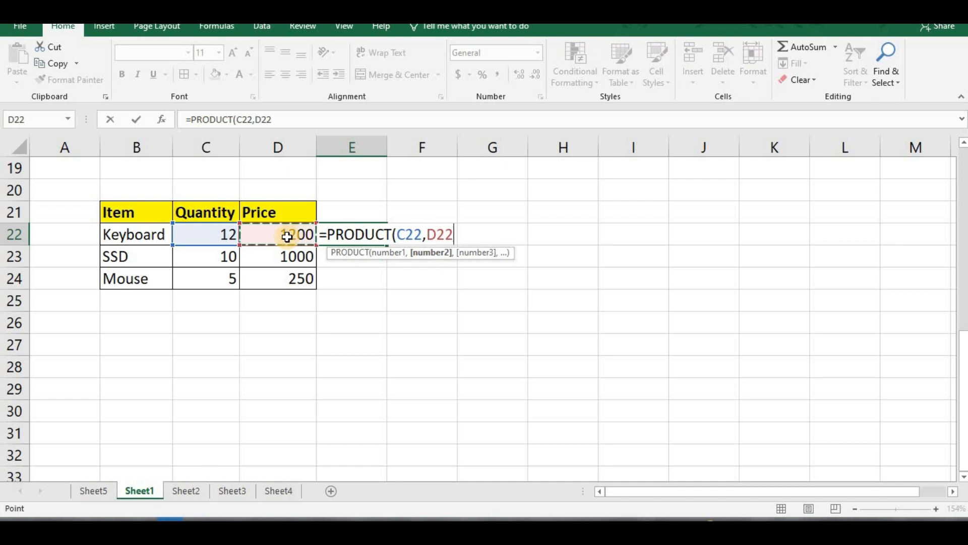
text())
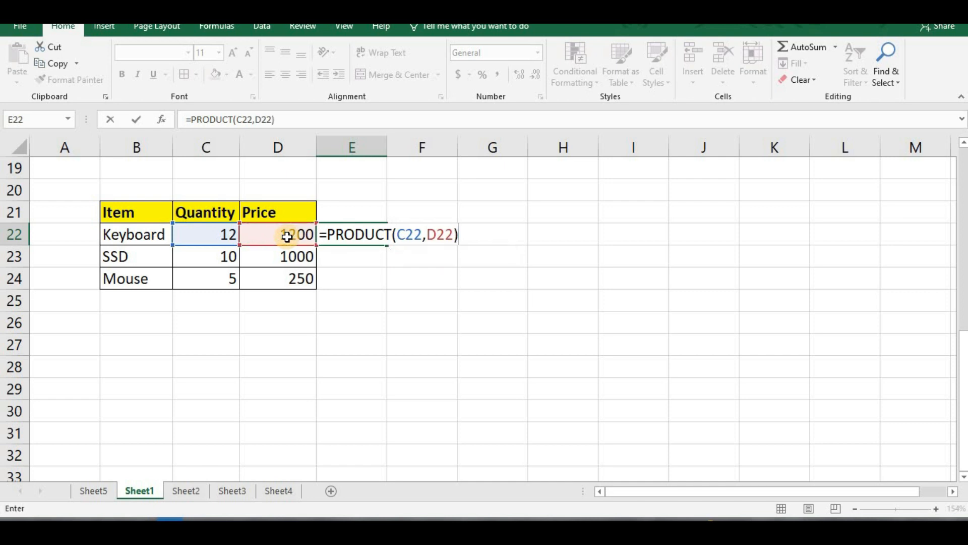
key(Return)
- Fill the PRODUCT formula from E22 down to E24 for the SSD and mouse rows
click(367, 226)
drag(388, 247, 385, 286)
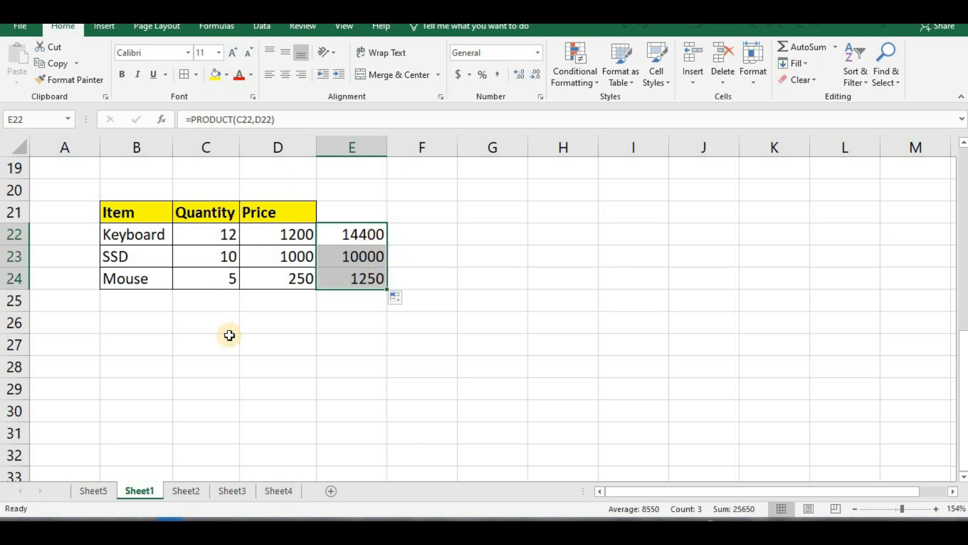
click(433, 286)
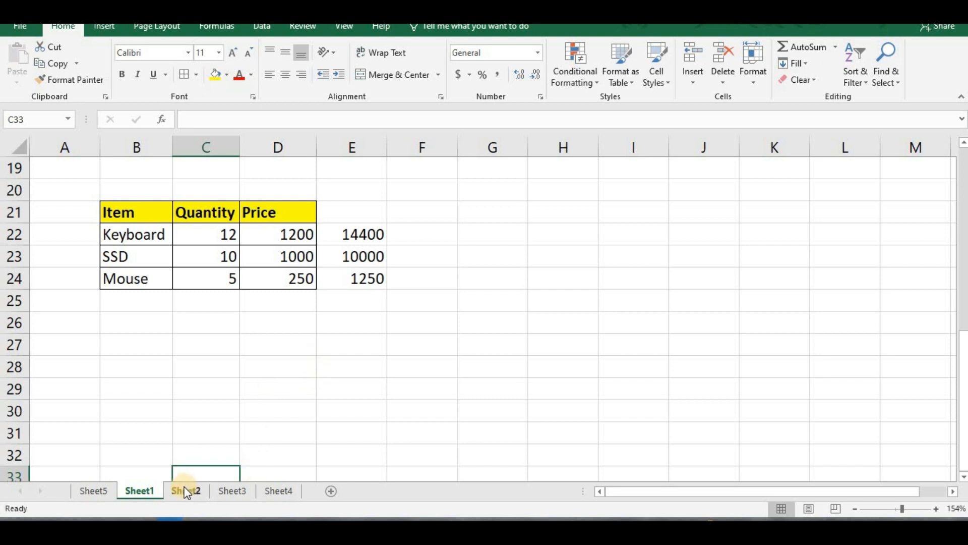
- On Sheet2, total the first student's marks E5:G5 in H5 with AutoSum and fill the formula down to H12
click(186, 491)
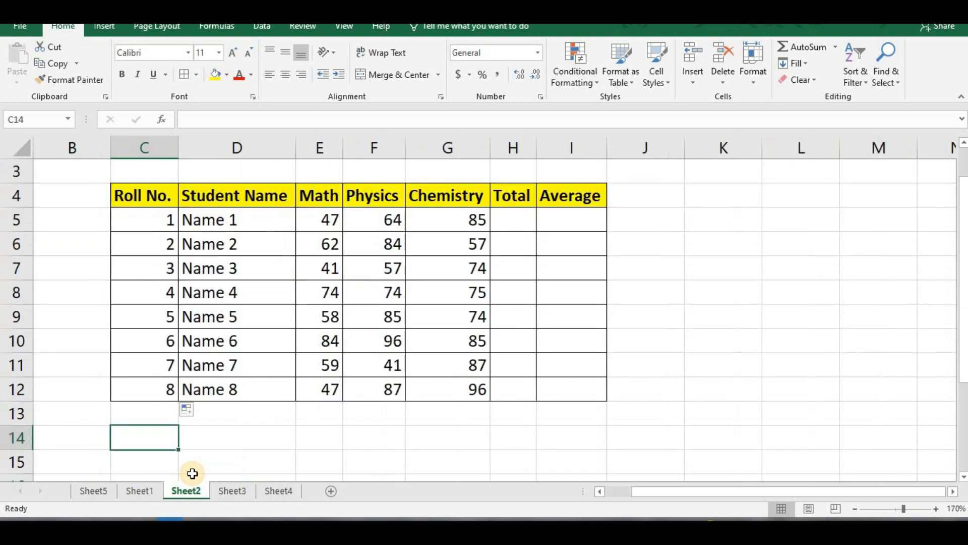
click(504, 224)
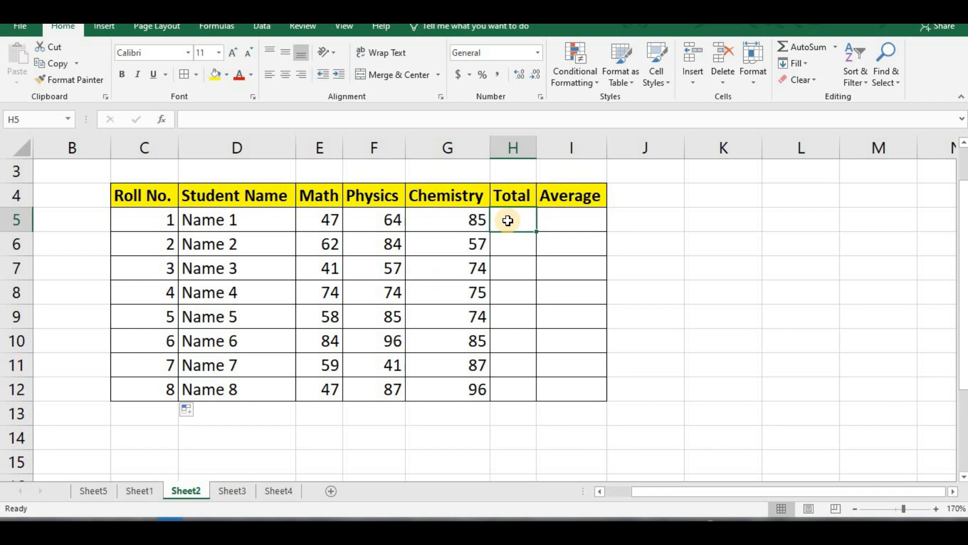
key(alt+equal)
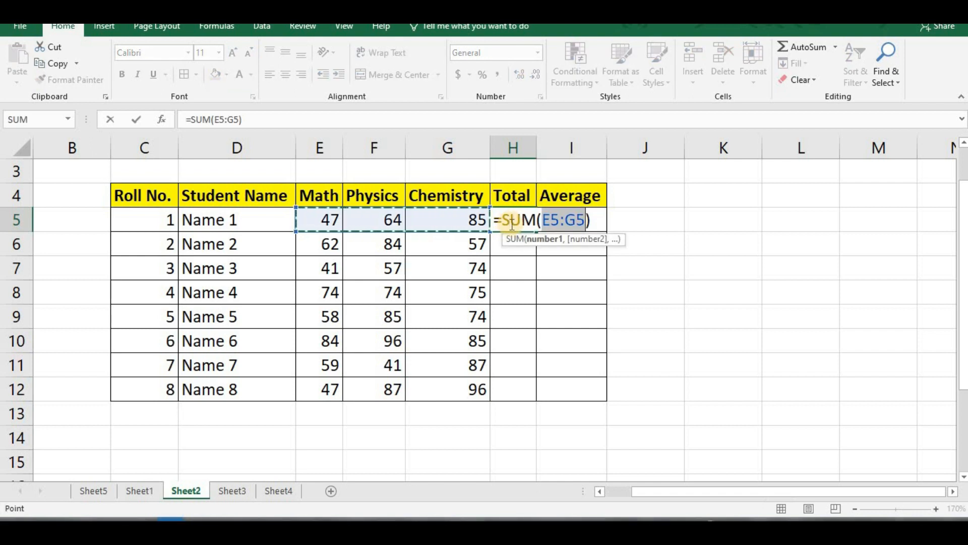
key(Return)
click(517, 222)
drag(536, 302, 531, 388)
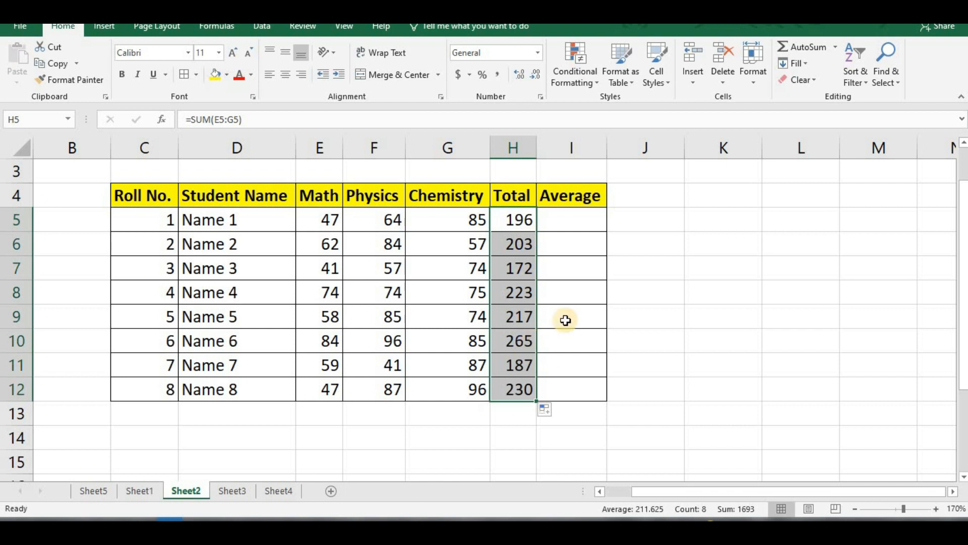
- Calculate the first student's average mark in cell I5 with the formula =AVERAGE(E5:G5)
click(572, 225)
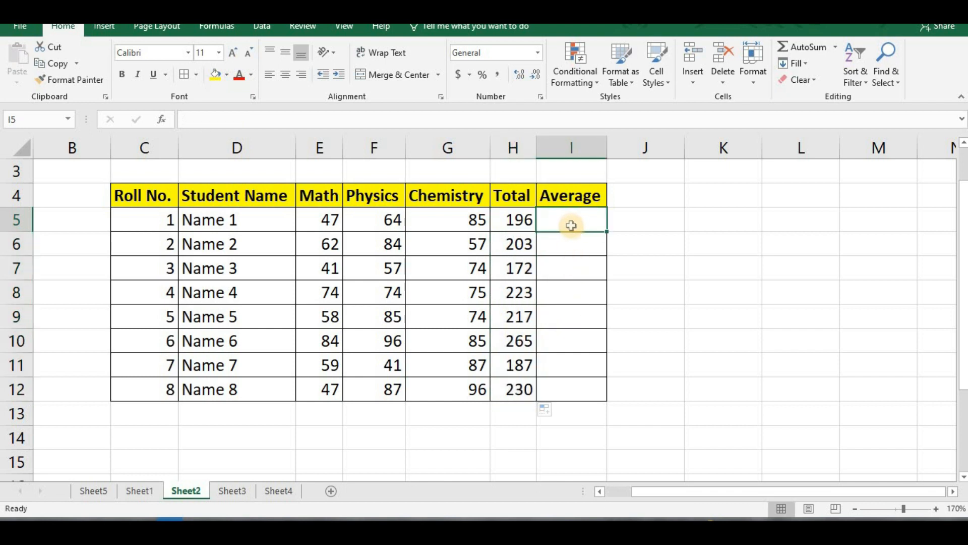
text(=av)
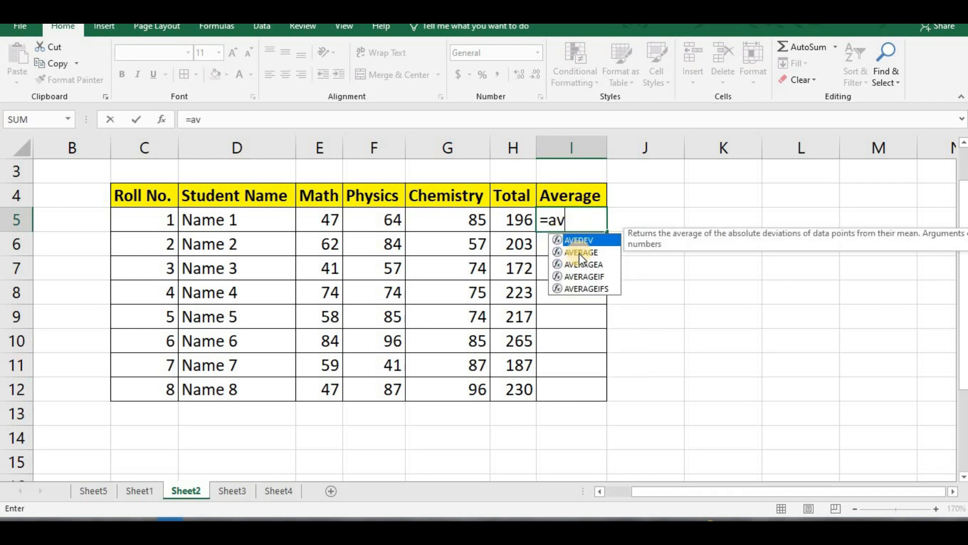
click(581, 252)
double_click(581, 252)
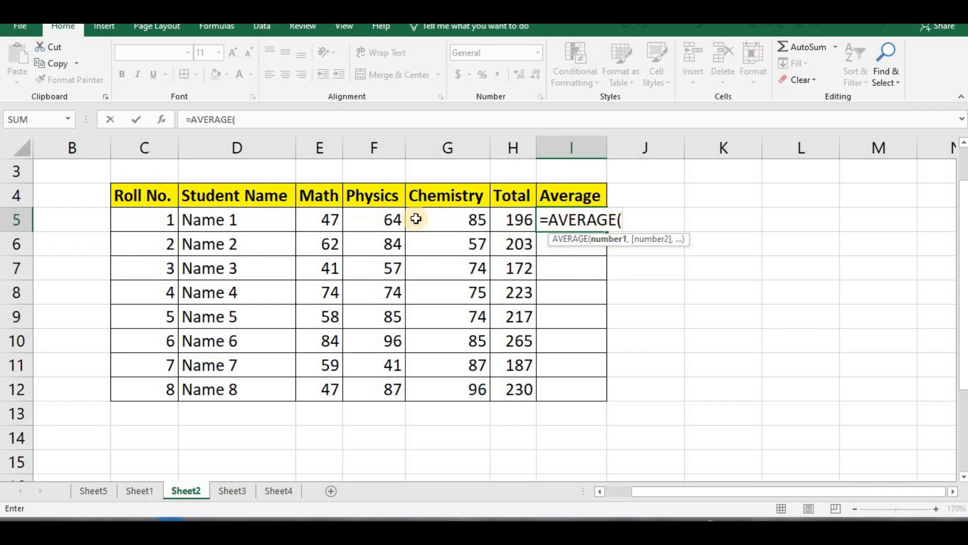
drag(322, 220, 442, 218)
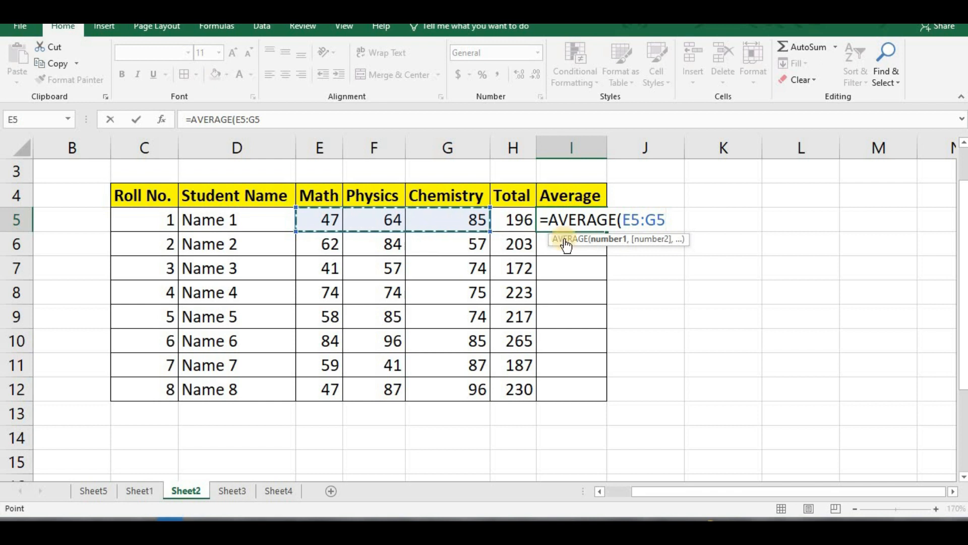
text())
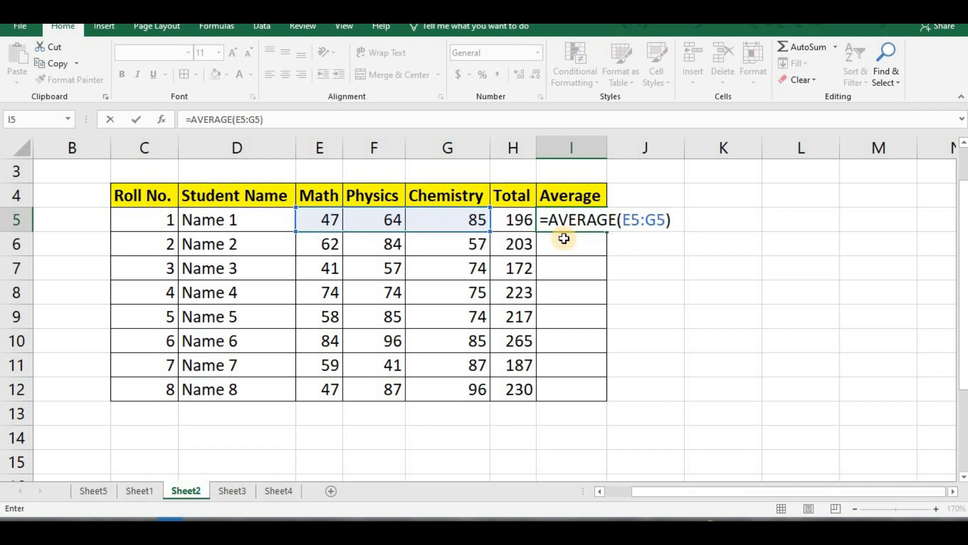
key(Return)
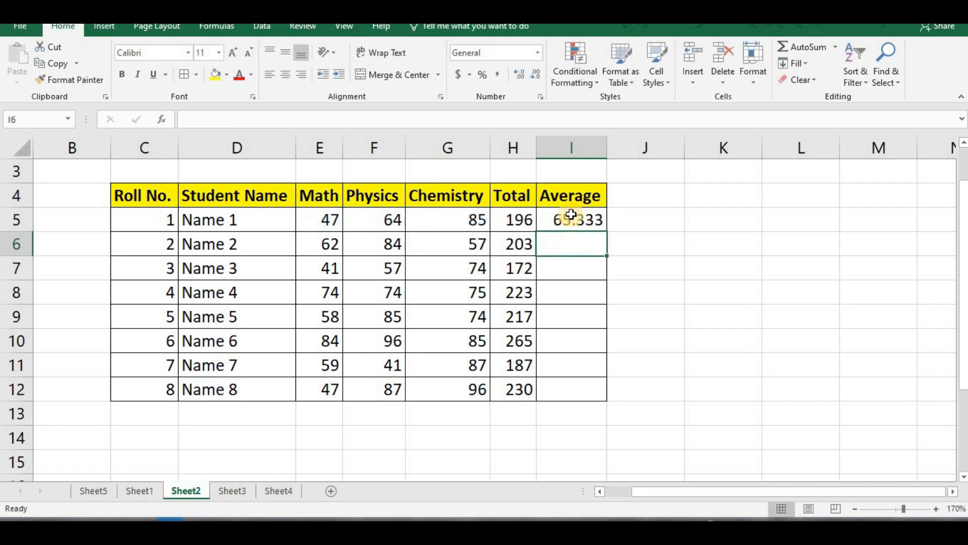
- Fill the AVERAGE formula from I5 down to I12 for the remaining students
click(570, 219)
drag(604, 262, 602, 392)
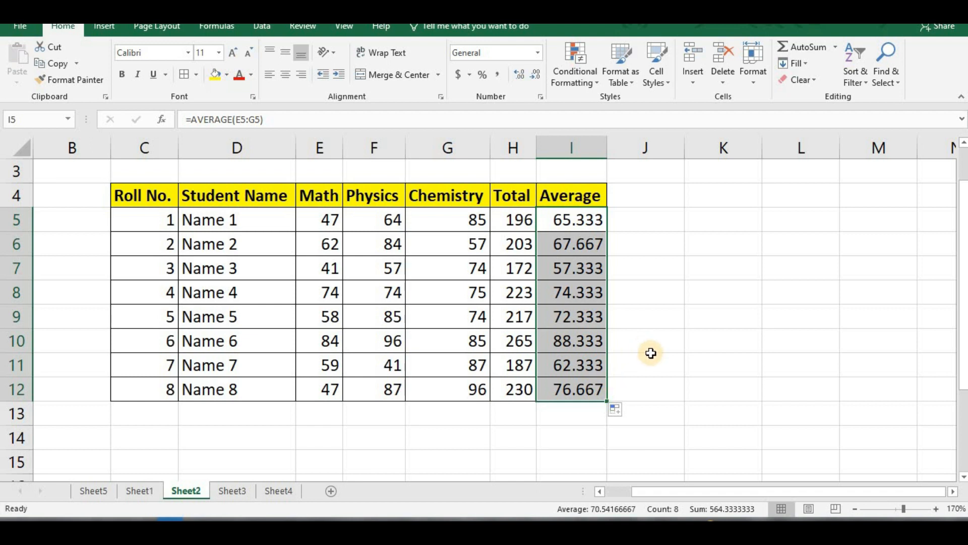
click(570, 226)
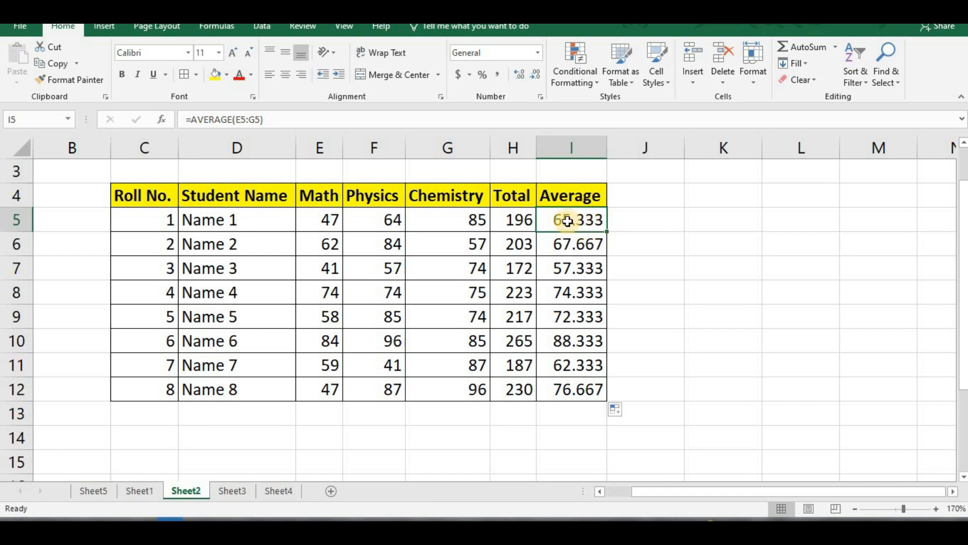
click(627, 219)
- Format the averages in I5:I12 to display two decimal places
drag(577, 221, 572, 389)
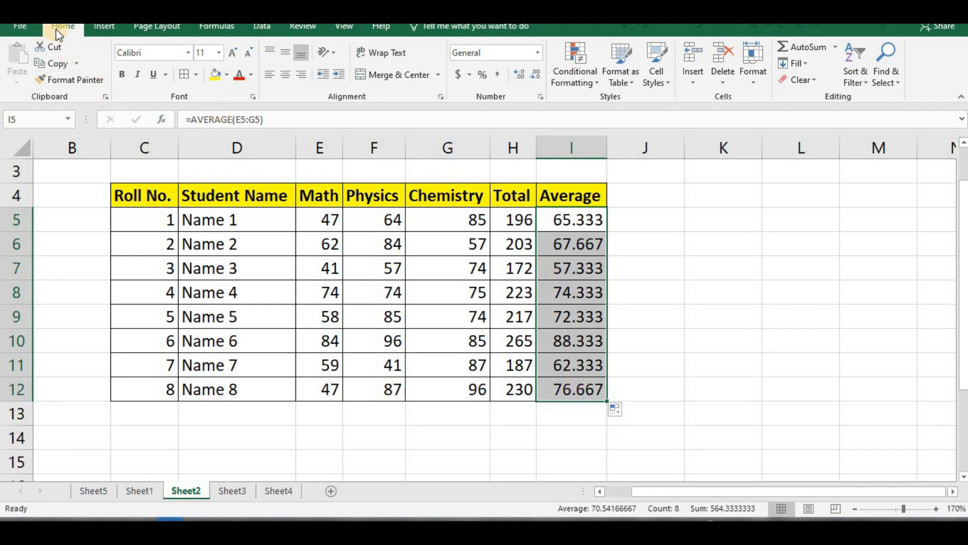
click(535, 78)
click(536, 77)
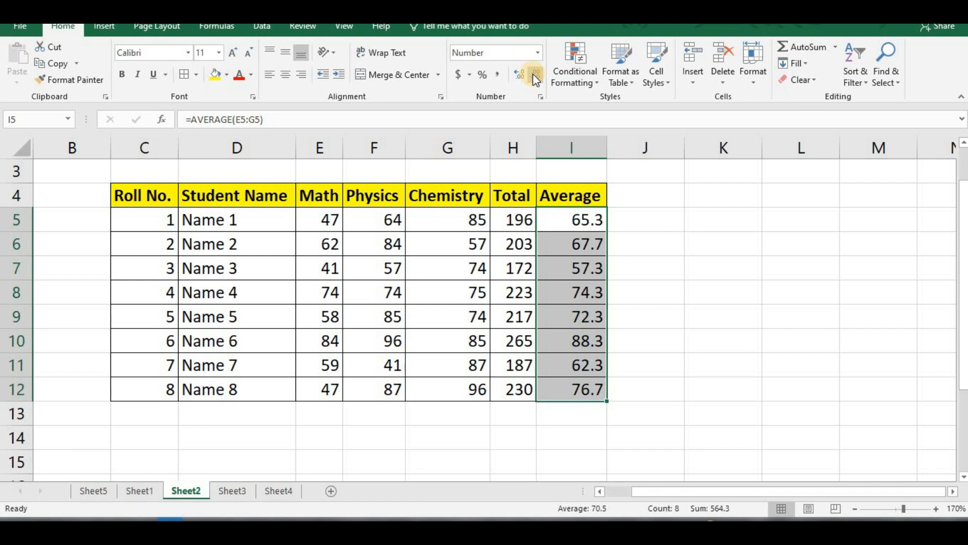
click(536, 77)
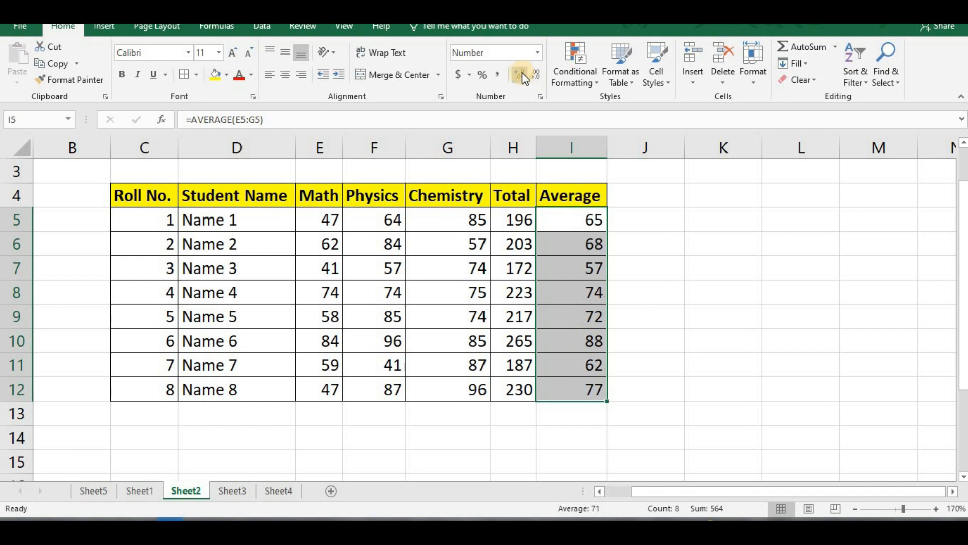
click(522, 72)
click(522, 72)
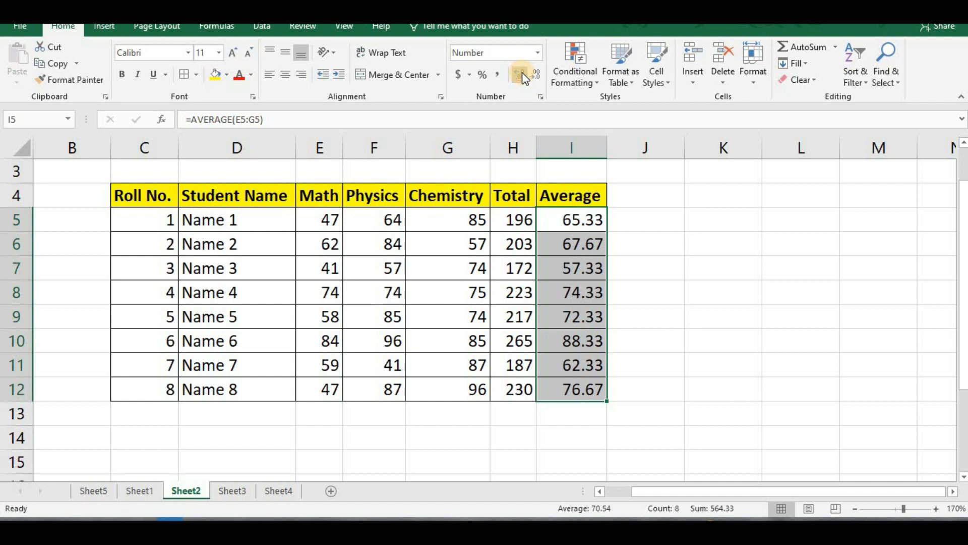
click(644, 226)
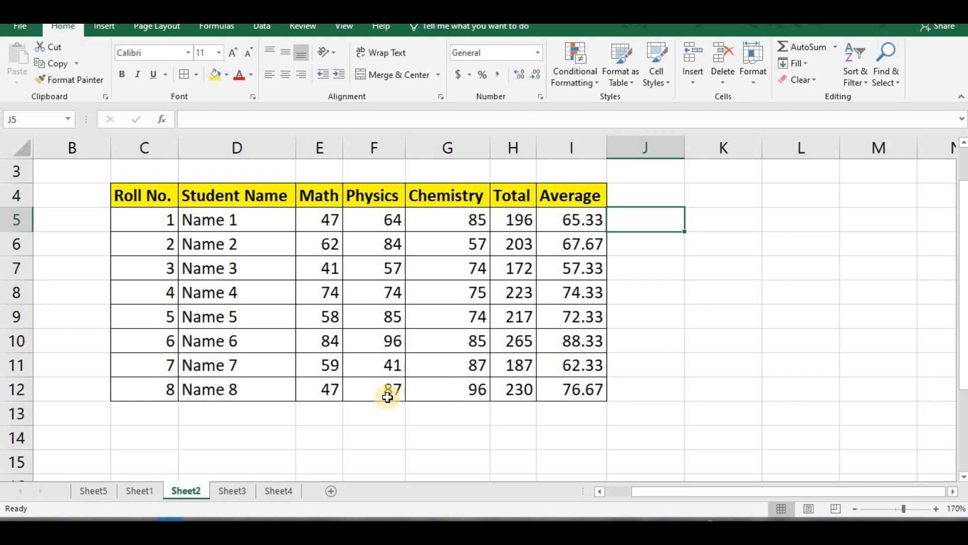
- Label cells D13 and D14 below the student names as Max and Min
click(234, 416)
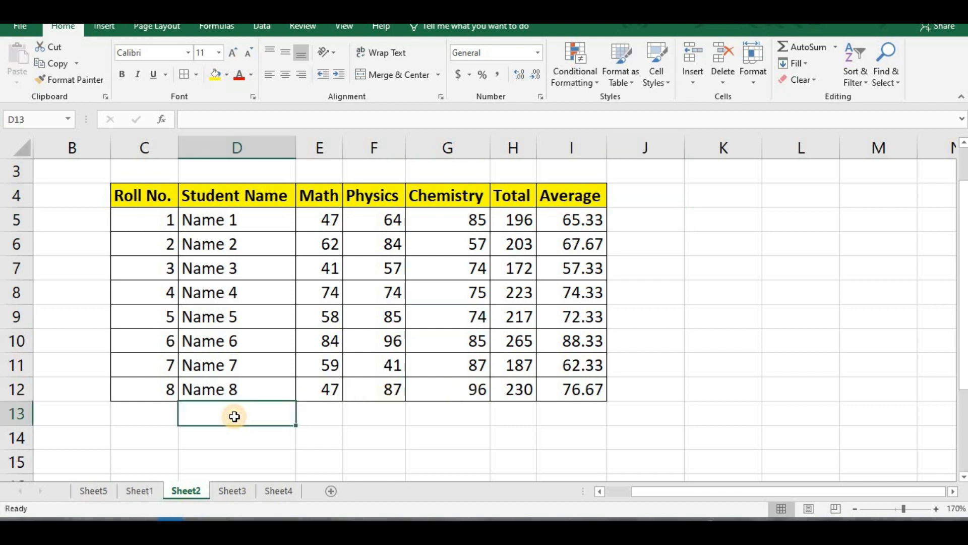
text(Max)
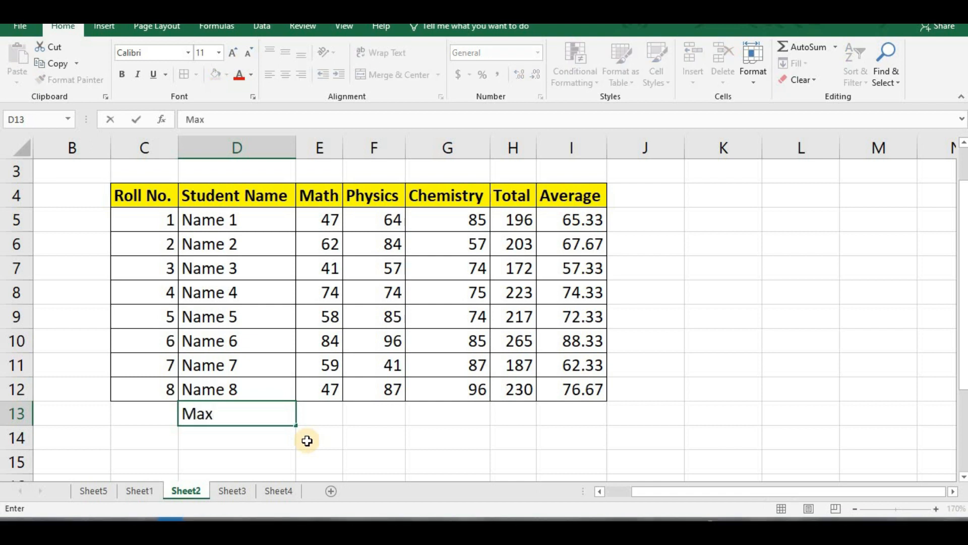
key(Return)
text(Min)
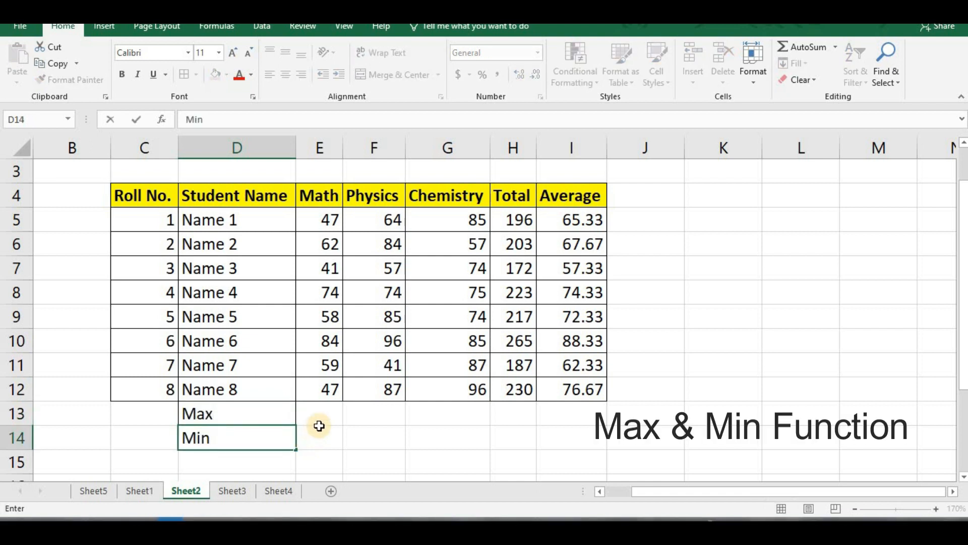
click(322, 432)
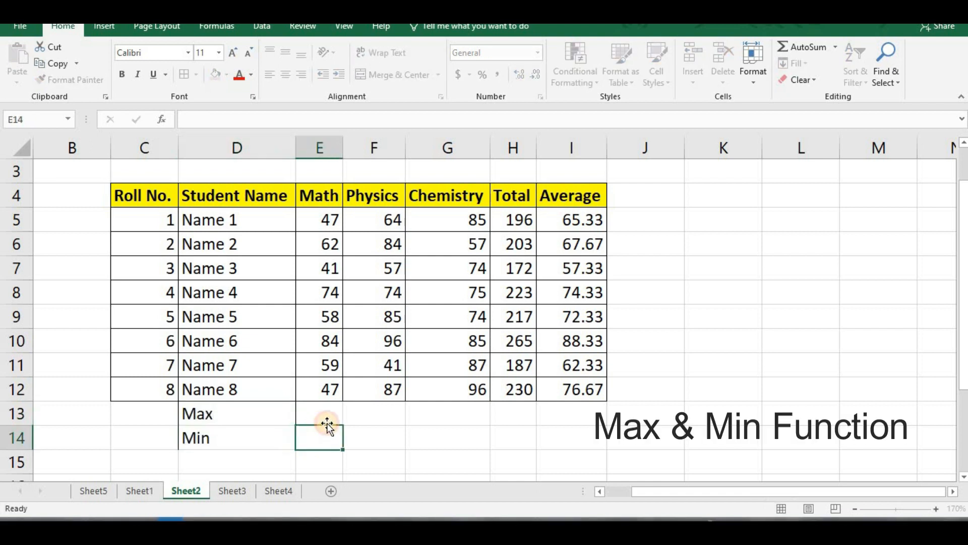
- Calculate the highest Math mark in cell E13 with =MAX(E5:E12) and fill the formula across to I13
click(340, 413)
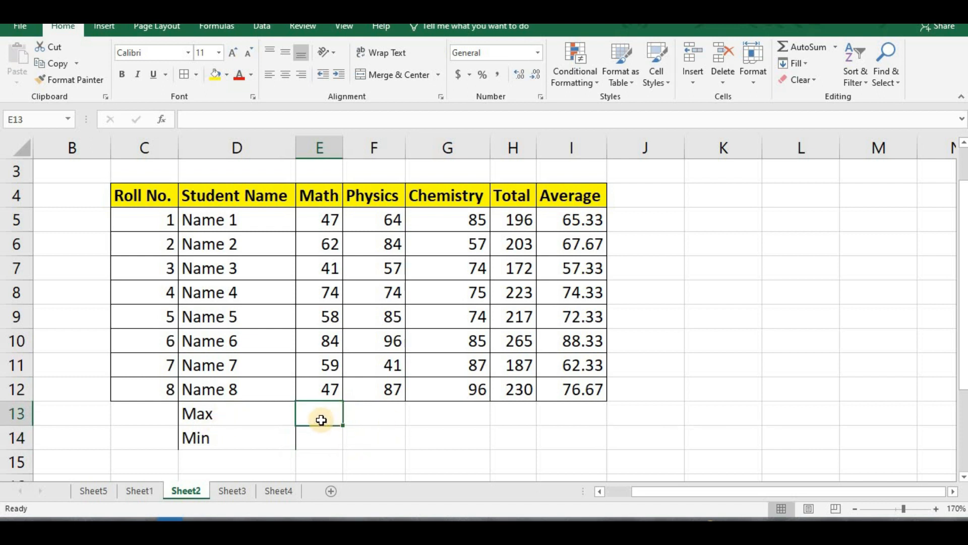
text(=)
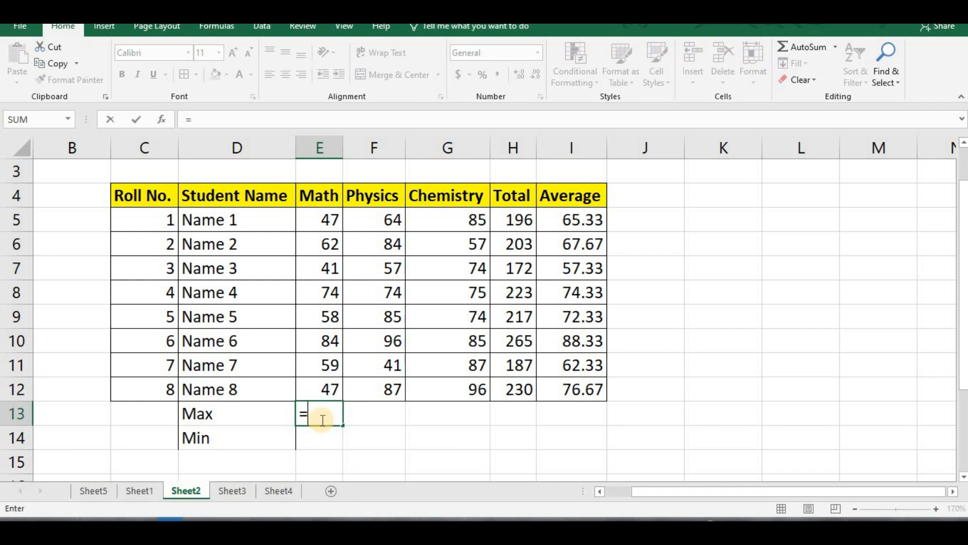
text(max)
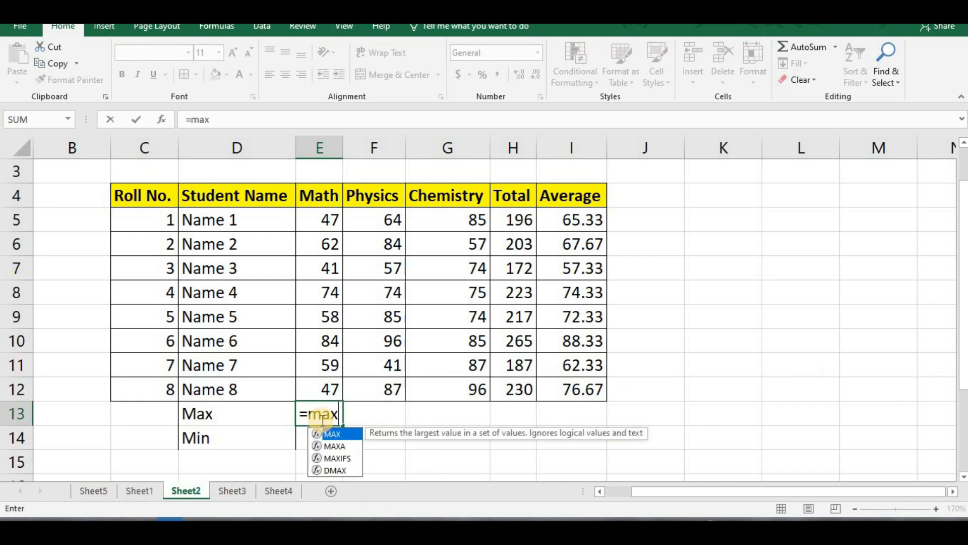
text(()
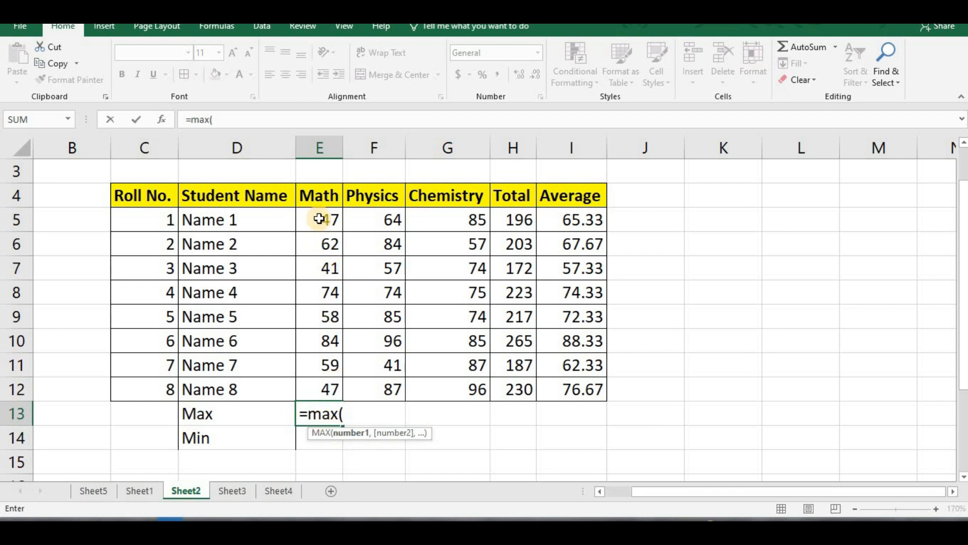
drag(319, 219, 326, 390)
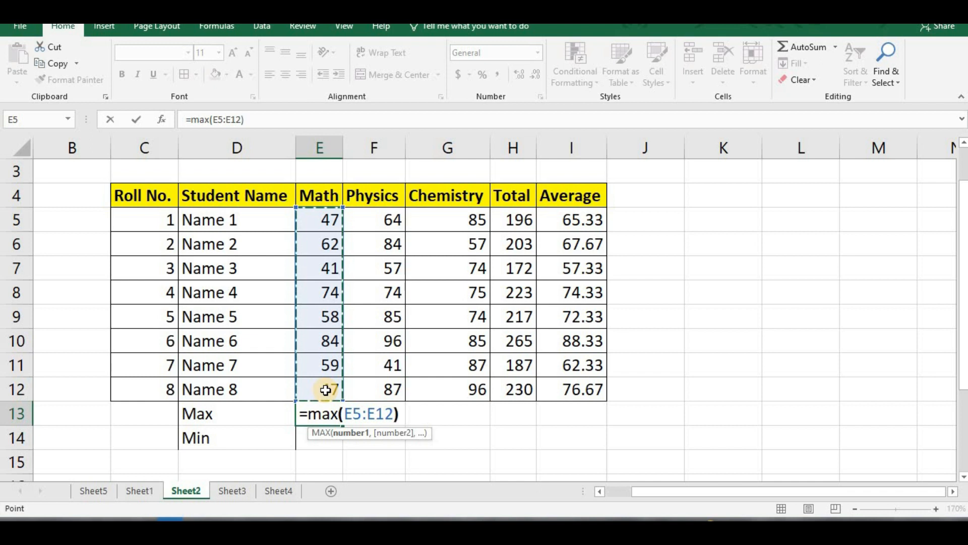
key(Return)
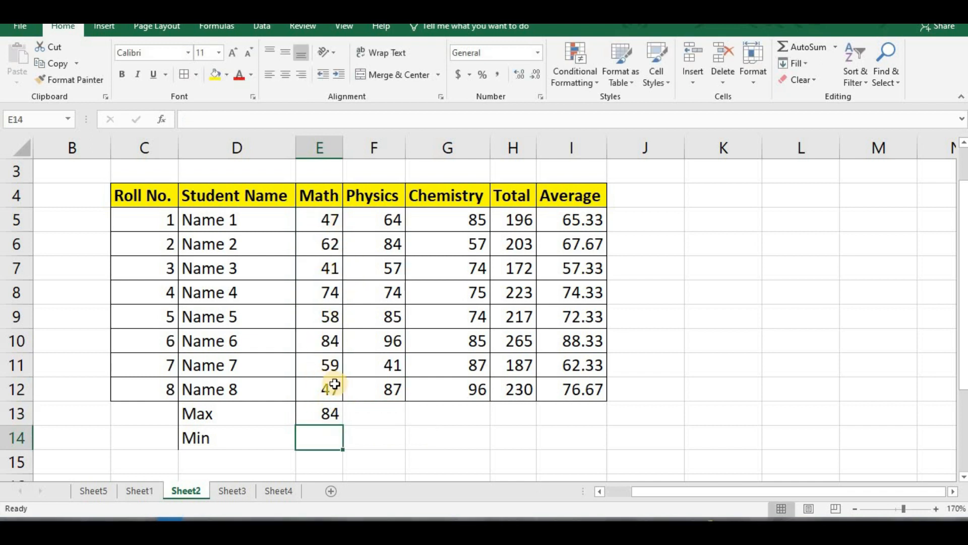
click(315, 413)
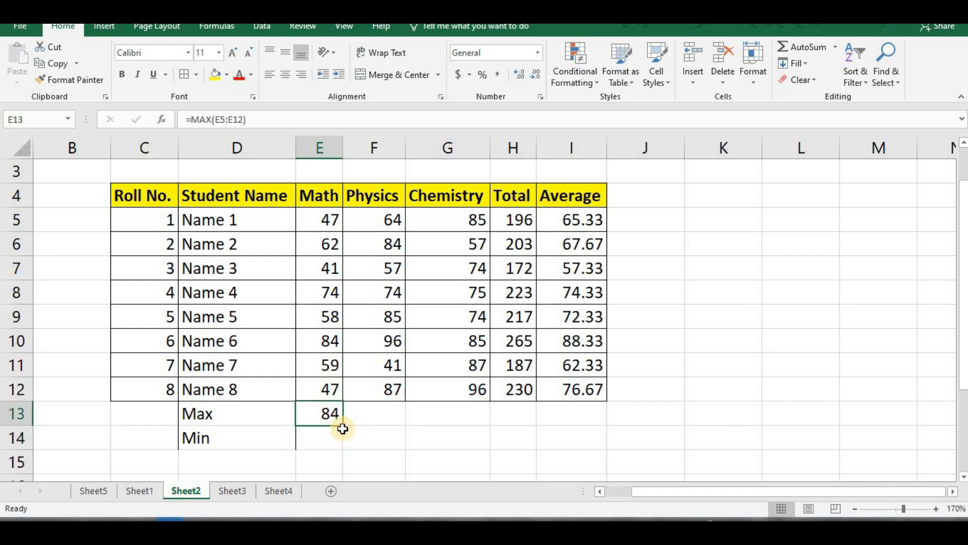
drag(345, 426, 587, 418)
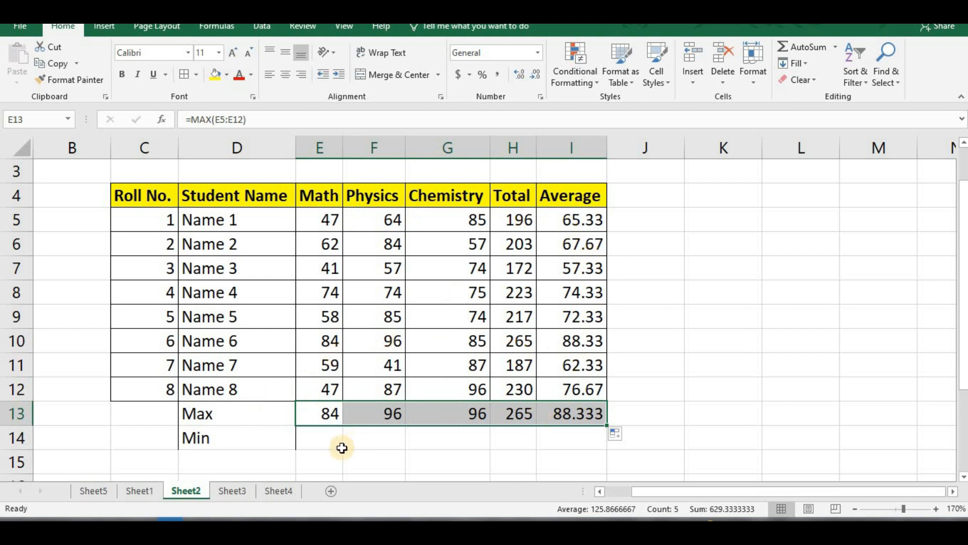
- Calculate the lowest Math mark in cell E14 with =MIN(E5:E12) and fill the formula across to I14
click(319, 444)
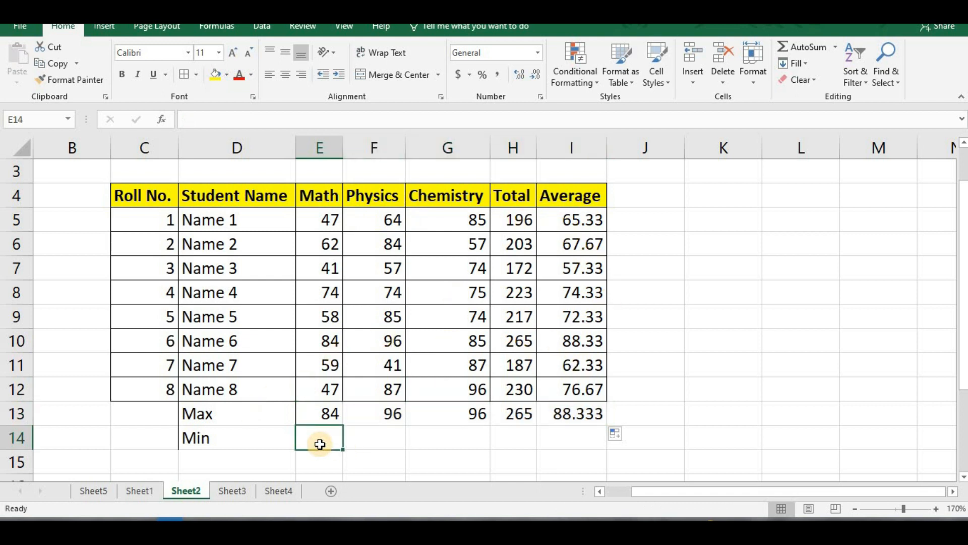
text(=Mi)
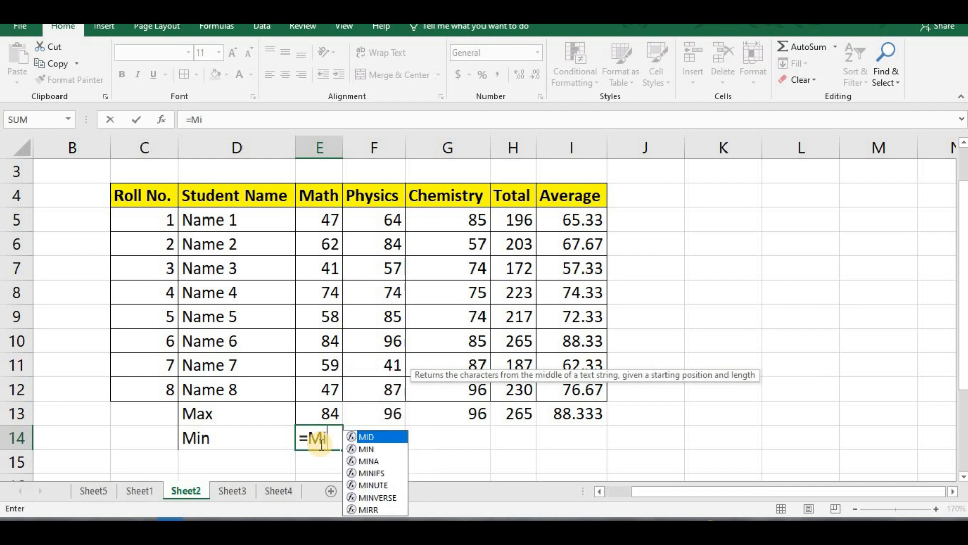
text(n()
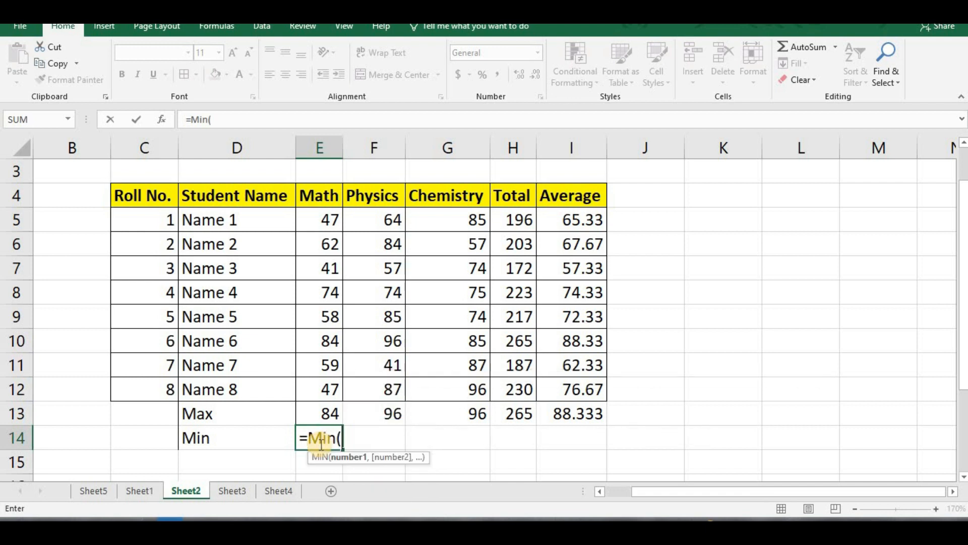
drag(328, 222, 320, 385)
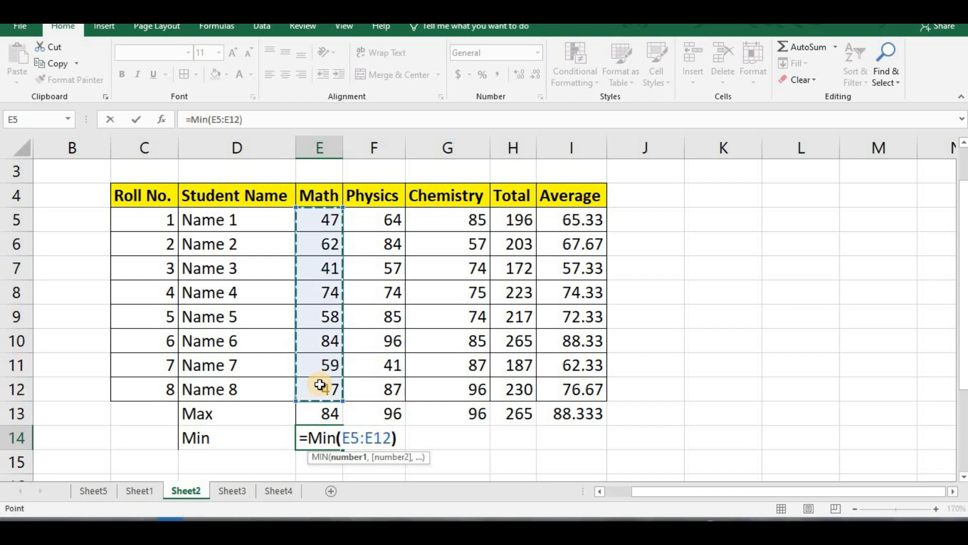
key(Return)
click(322, 436)
drag(351, 450, 587, 449)
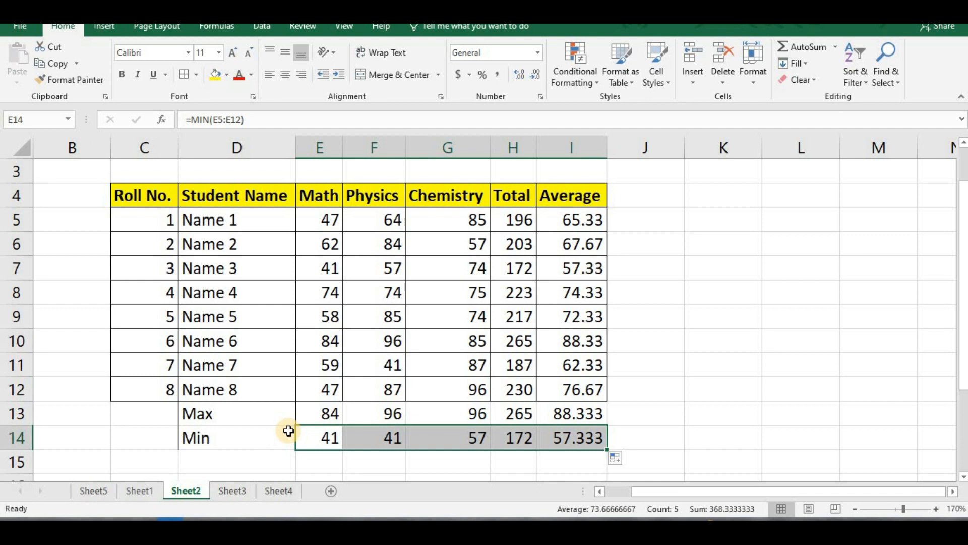
- Switch to Sheet3 and slightly widen the Total Sale column D
click(233, 491)
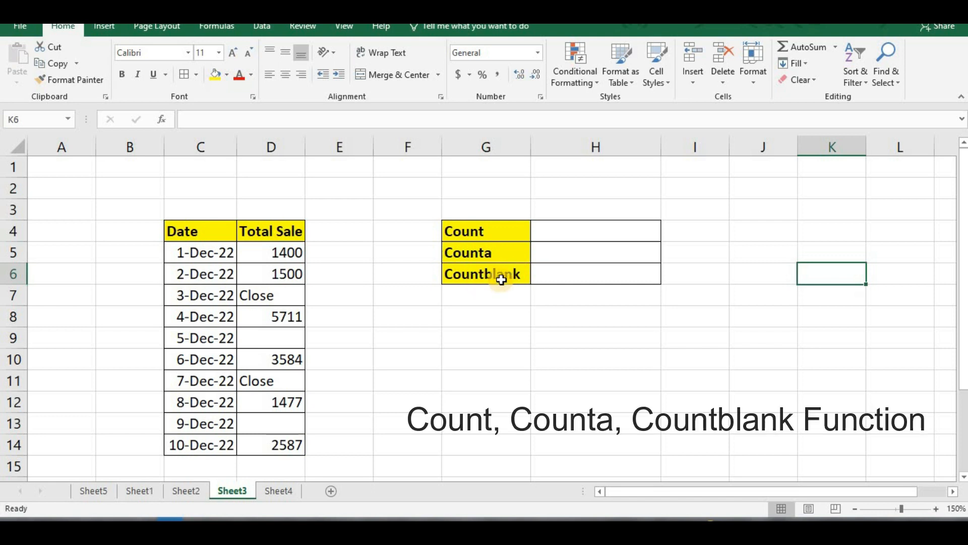
scroll(308, 211, down, 1)
scroll(309, 171, up, 1)
drag(306, 150, 318, 196)
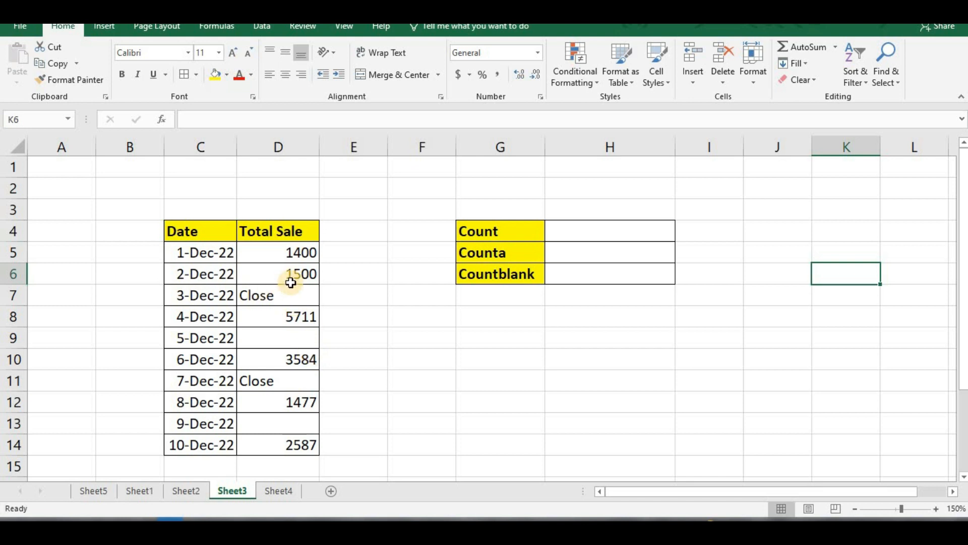
- Count the numeric Total Sale entries in cell H4 with the formula =COUNT(D5:D14)
drag(281, 255, 285, 447)
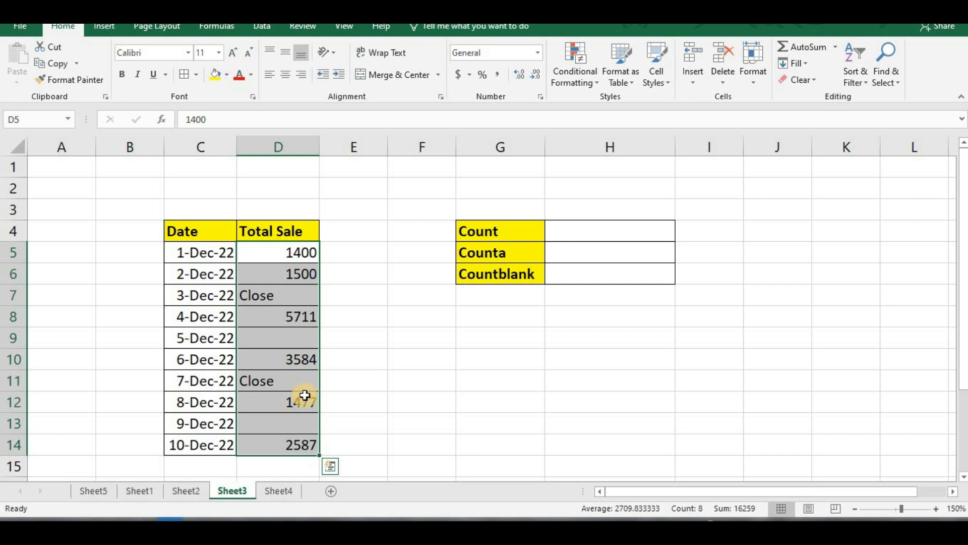
click(568, 236)
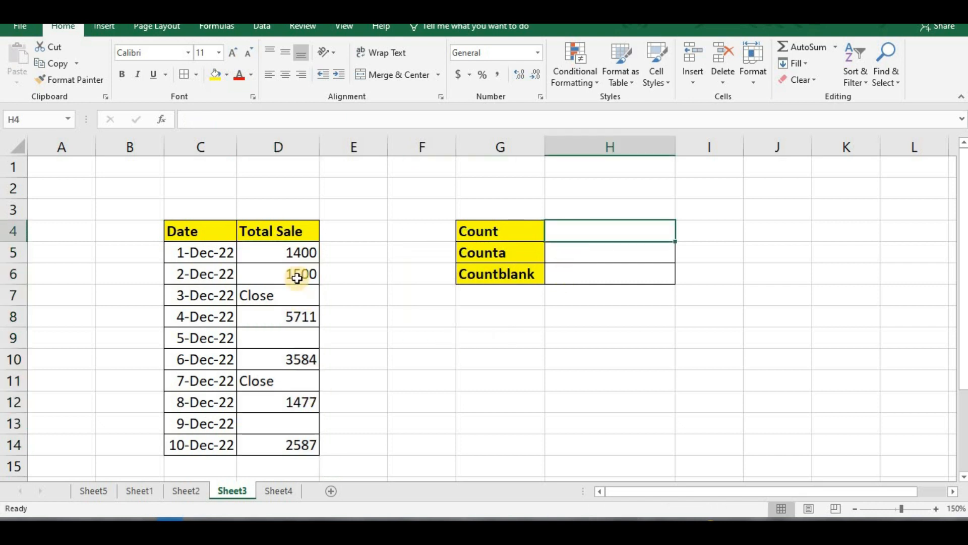
drag(279, 257, 284, 443)
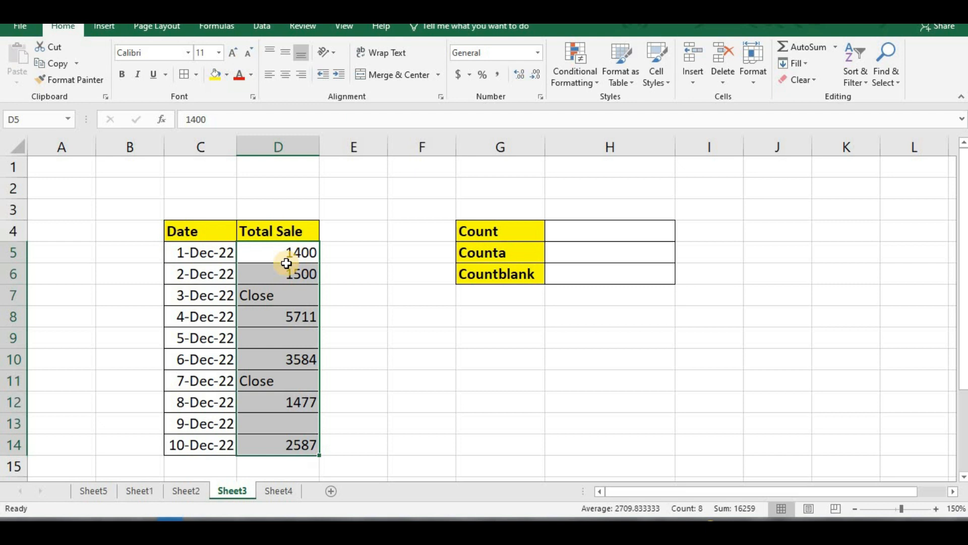
double_click(567, 229)
text(=)
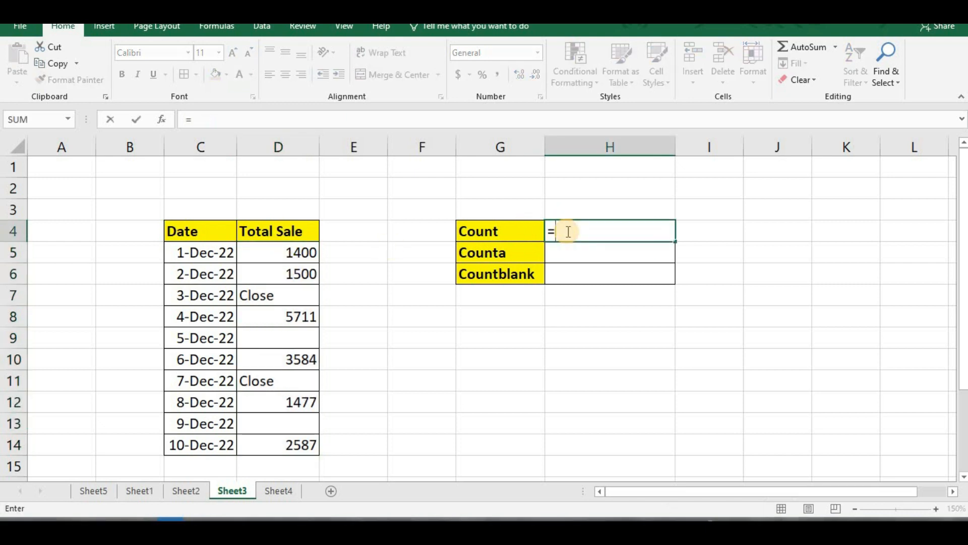
text(count)
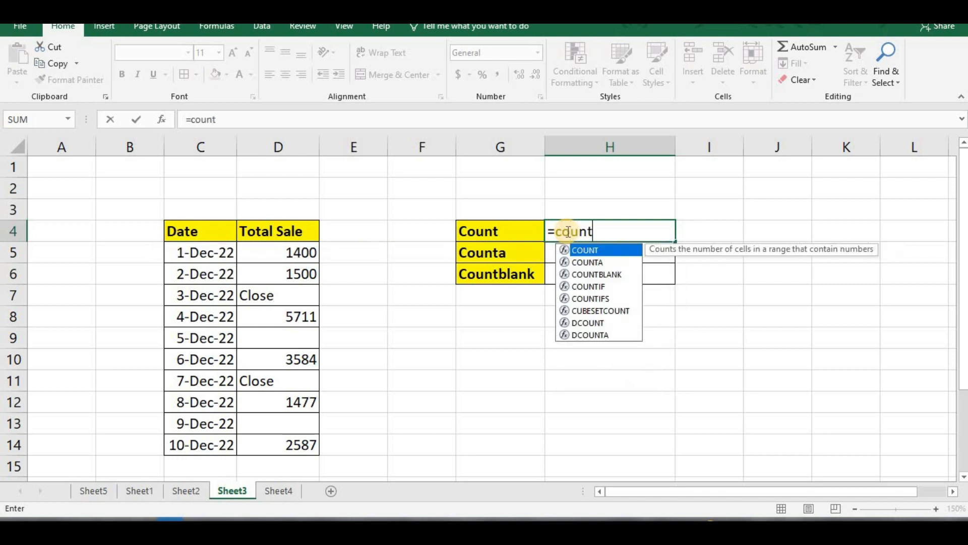
text(()
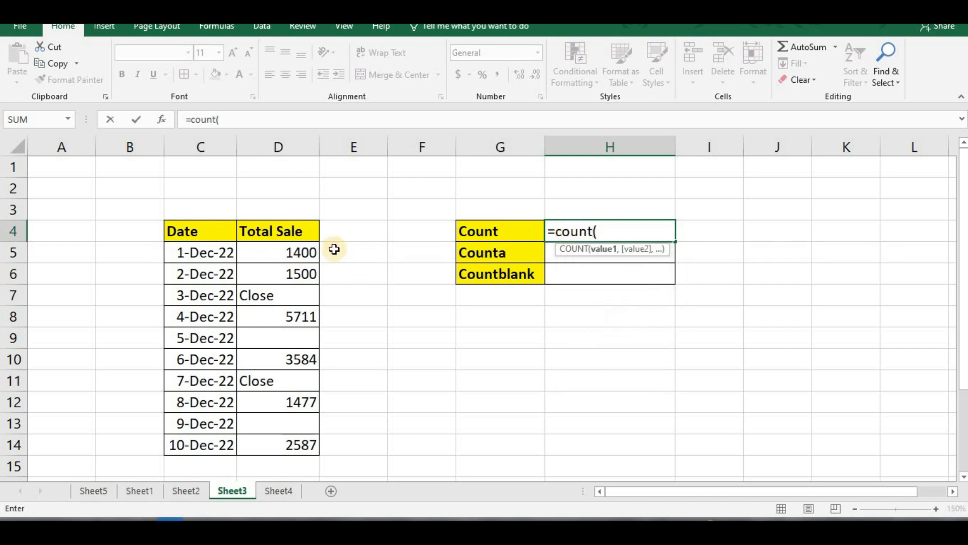
drag(288, 255, 270, 436)
text())
key(Return)
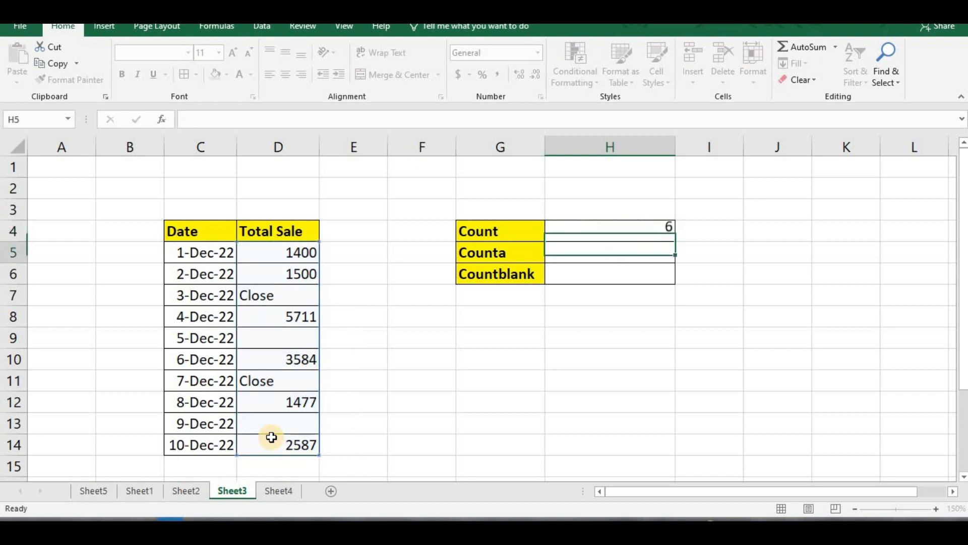
- Check the COUNT formula in H4 against each numeric entry in the Total Sale column
click(627, 230)
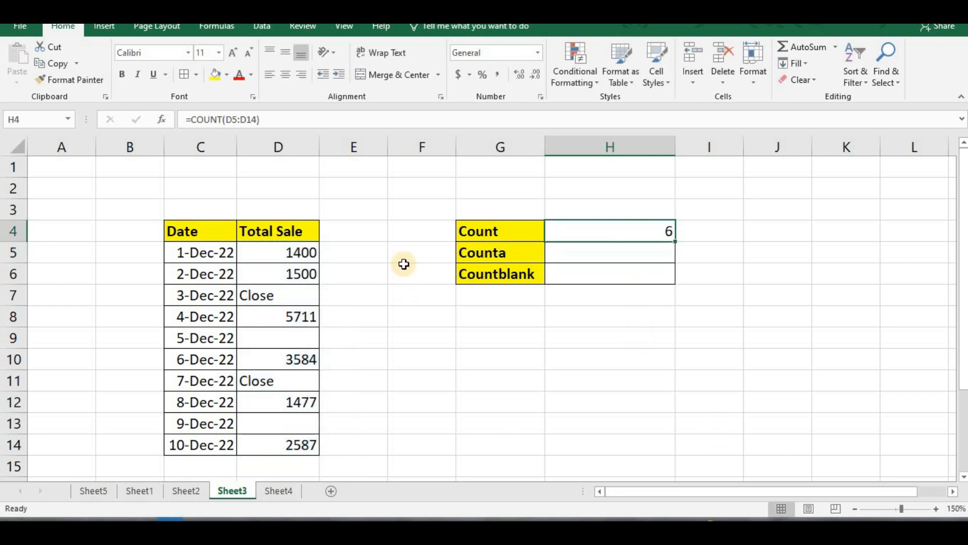
click(289, 254)
click(292, 273)
click(294, 322)
click(292, 361)
click(292, 402)
click(292, 444)
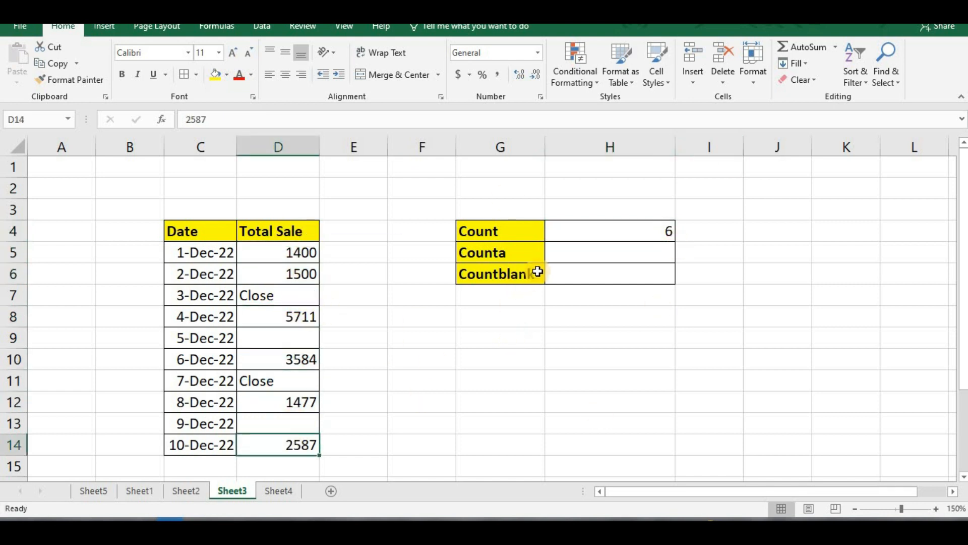
- Count the non-empty Total Sale cells in cell H5 with the formula =COUNTA(D5:D14)
click(571, 249)
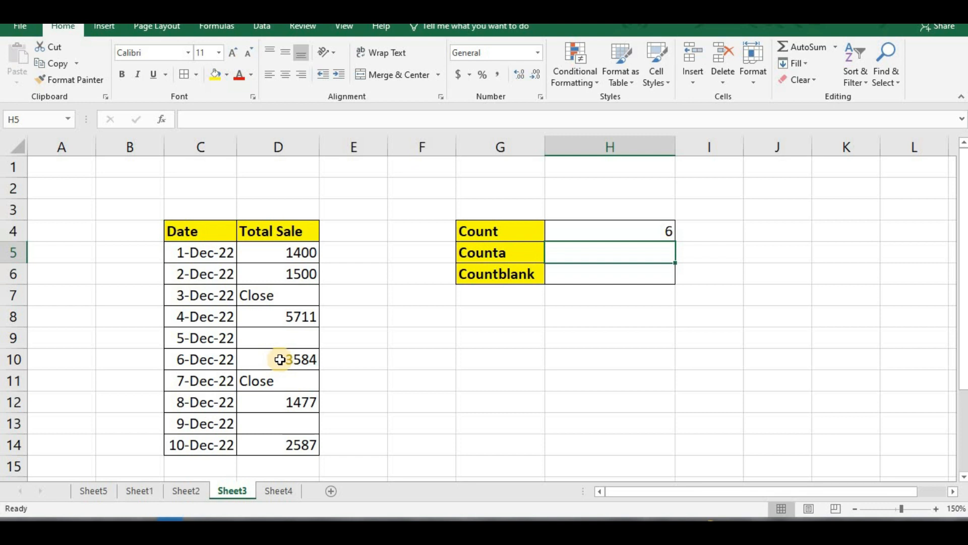
text(=c)
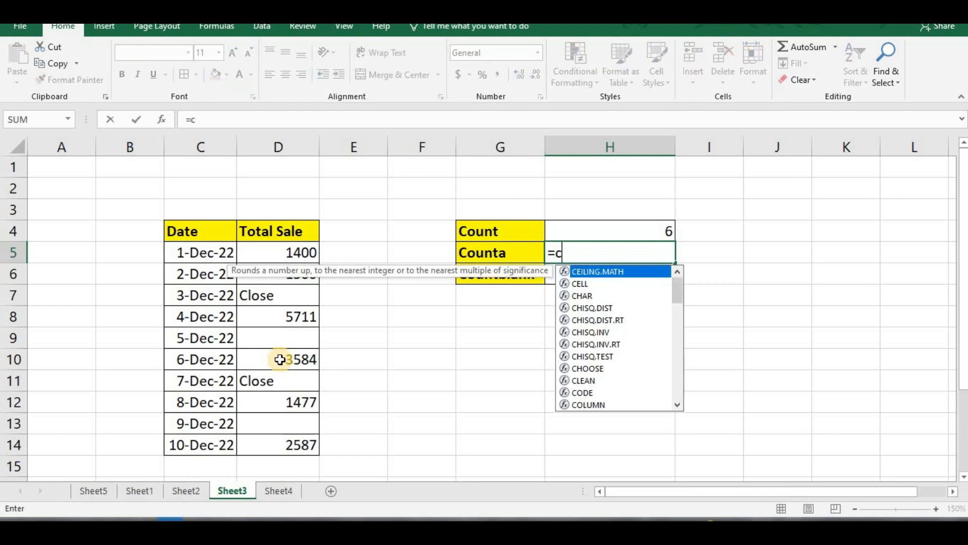
text(ounta)
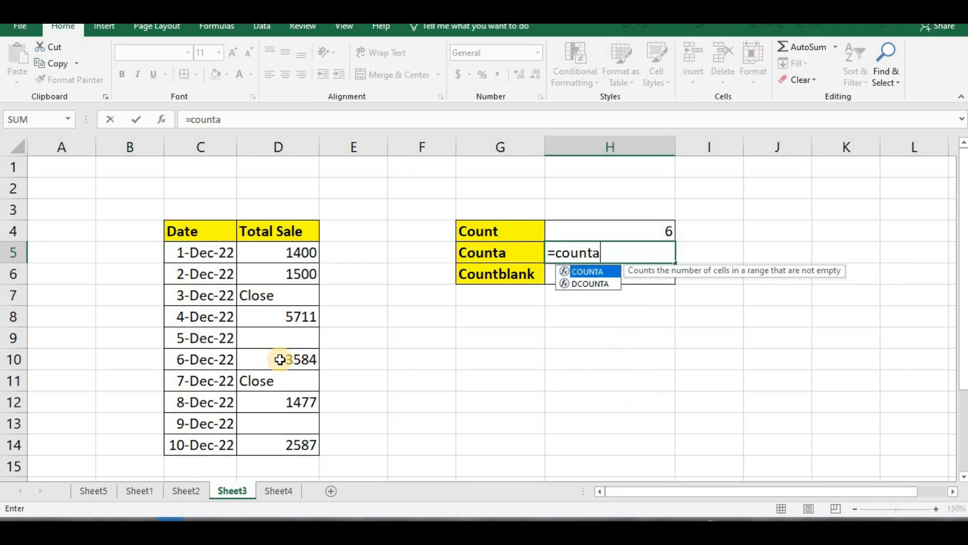
text(()
drag(300, 252, 275, 437)
text())
key(Return)
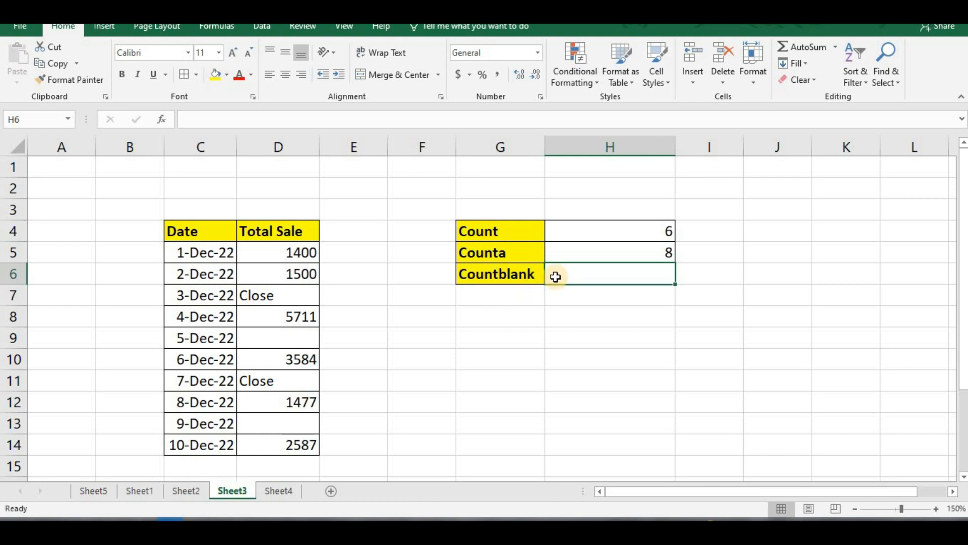
- Count the empty Total Sale cells in cell H6 with the formula =COUNTBLANK(D5:D14)
text(=)
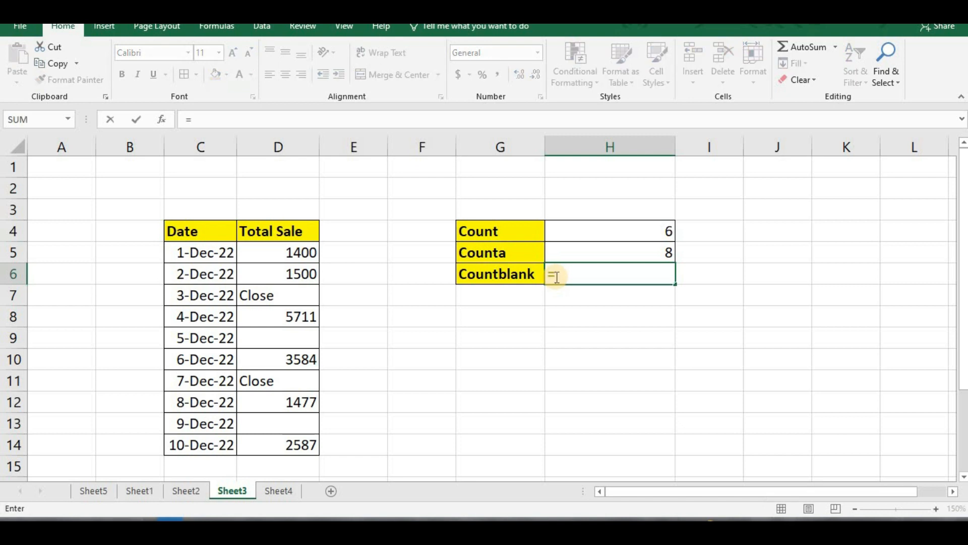
text(count)
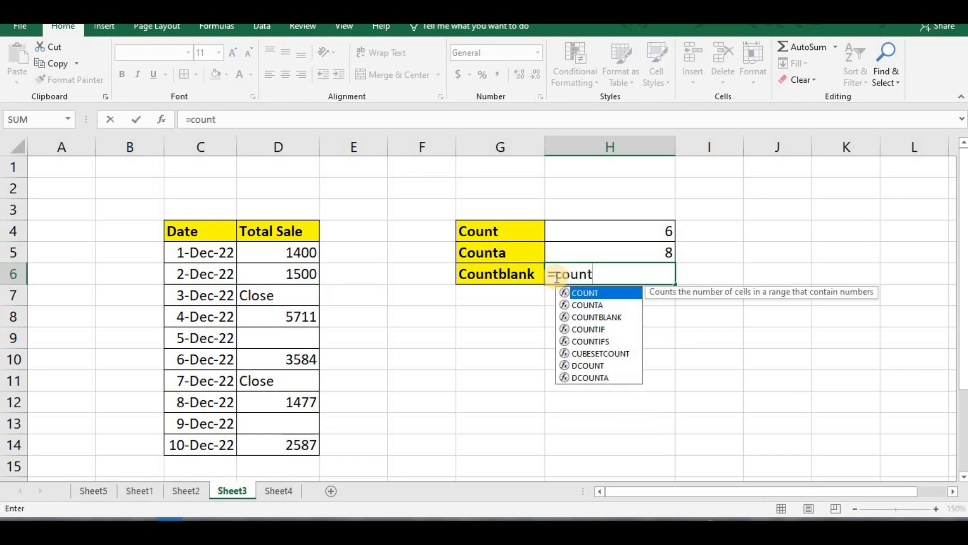
click(592, 317)
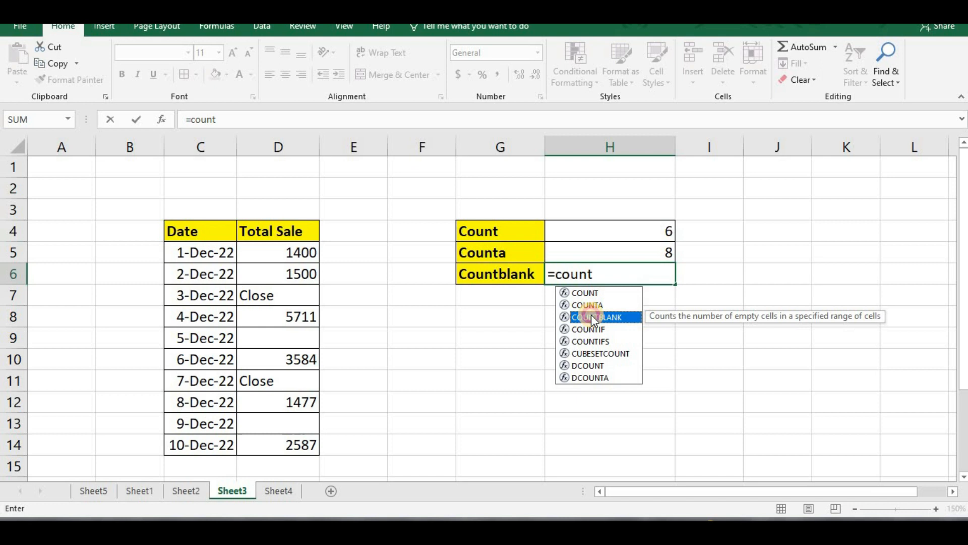
double_click(592, 317)
drag(283, 252, 288, 437)
text())
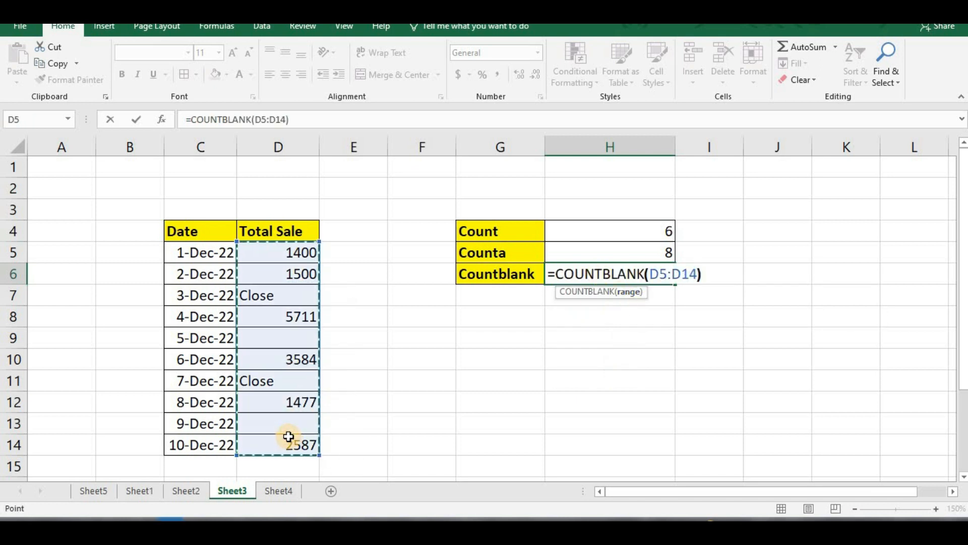
key(Return)
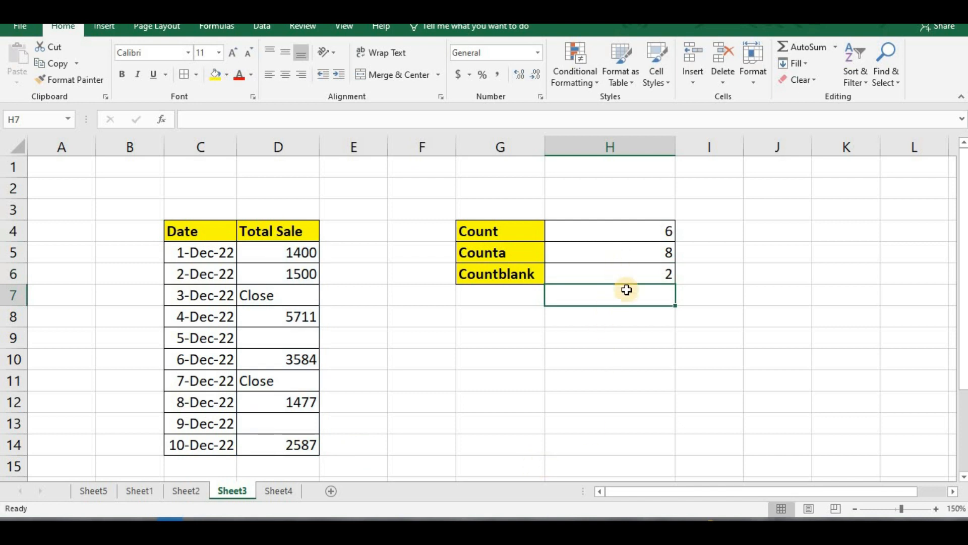
- Examine the text, blank and numeric entries in Total Sale cells D11, D9 and D8
click(304, 384)
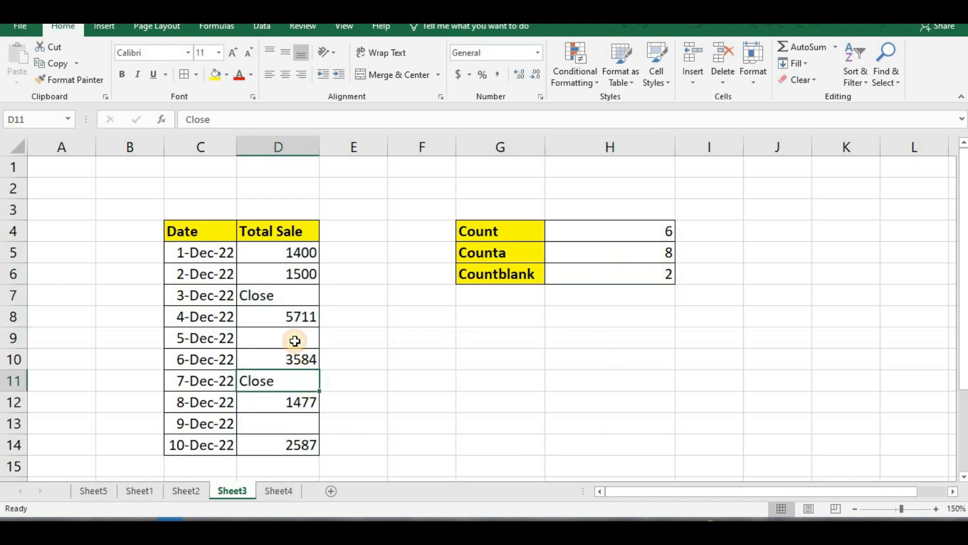
click(295, 340)
click(286, 315)
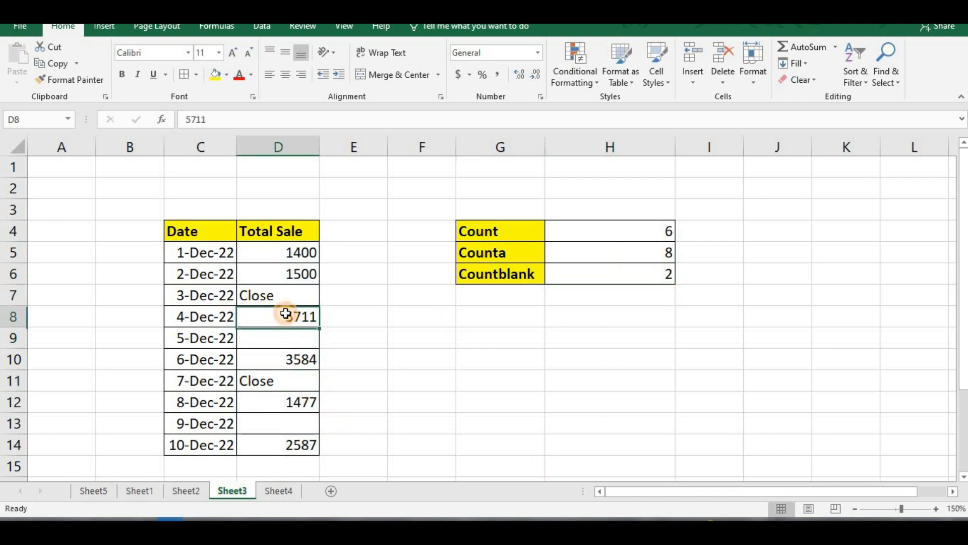
- Clear the 4-Dec-22 Total Sale value in cell D8
key(Delete)
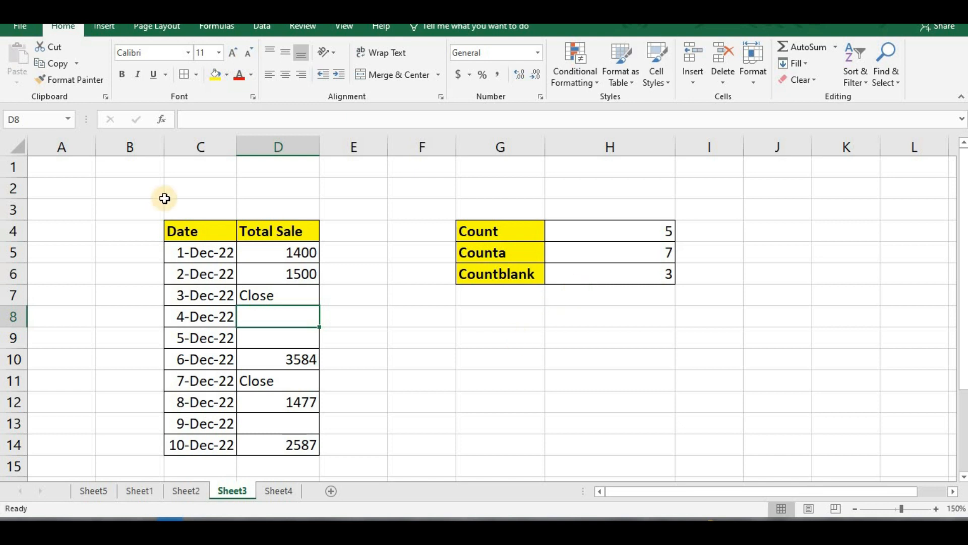
- Set the Math mark of Name 1 in cell E5 on Sheet2 to 0
click(186, 490)
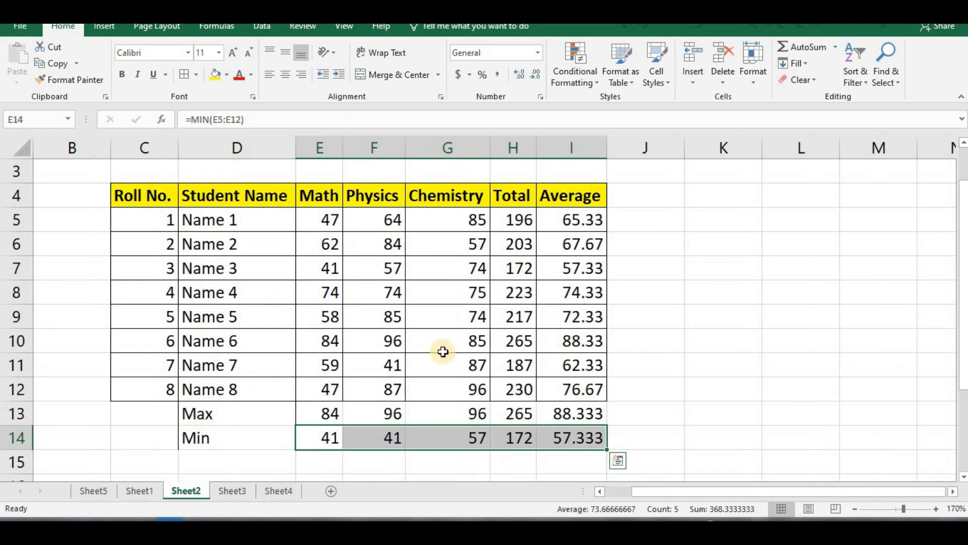
click(707, 322)
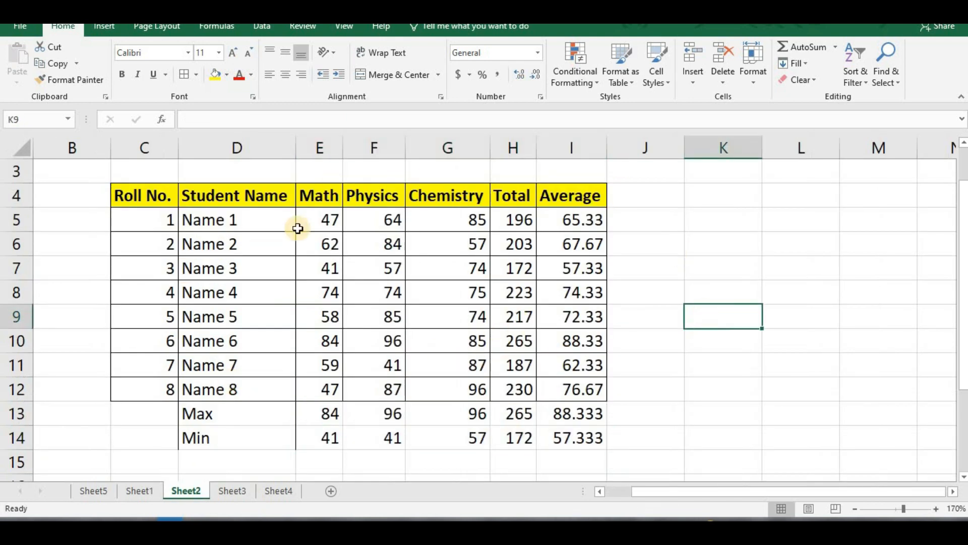
click(330, 219)
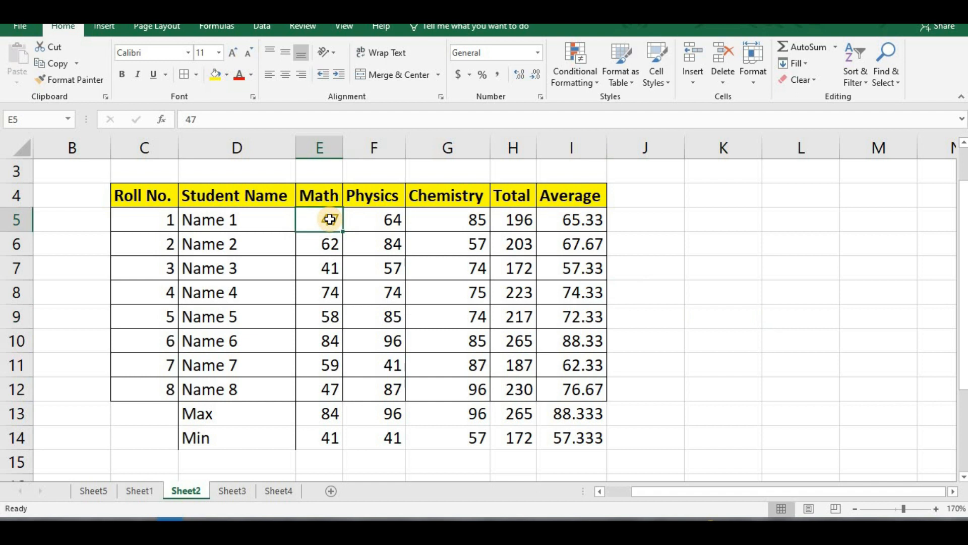
text(0)
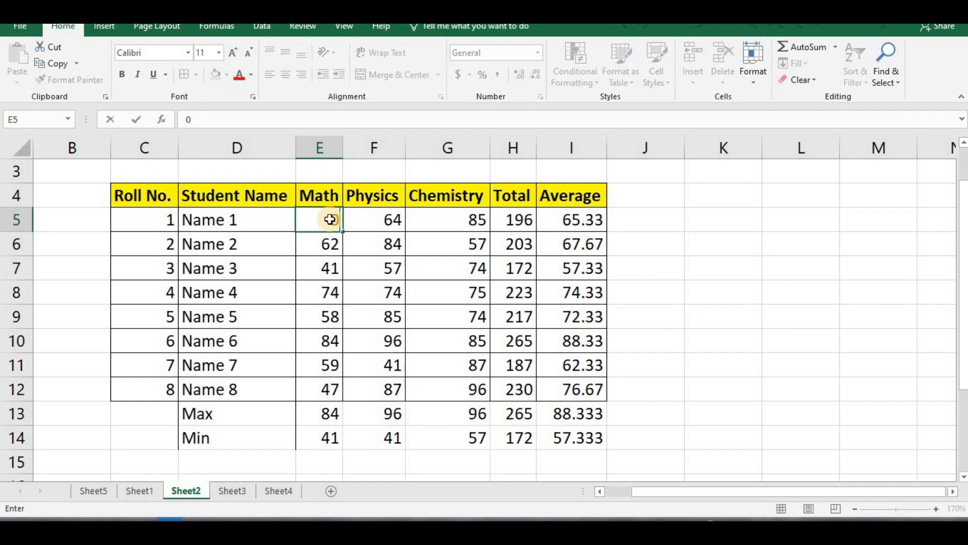
key(Tab)
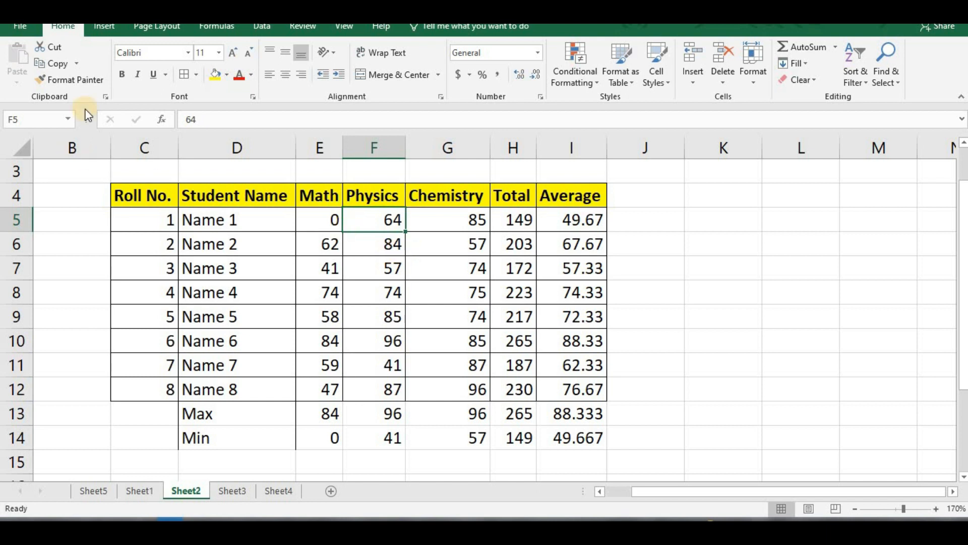
- Set the workbook's calculation option to Manual
click(211, 29)
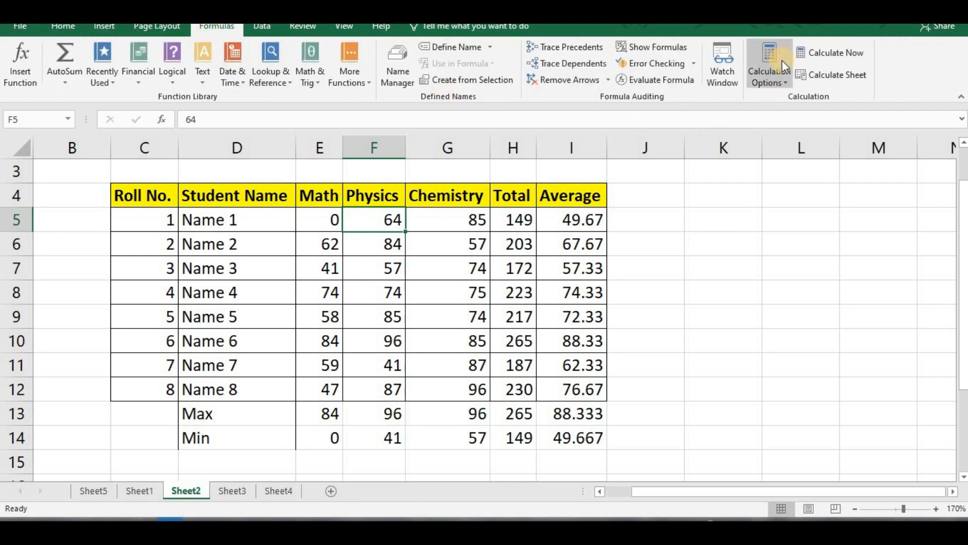
click(777, 77)
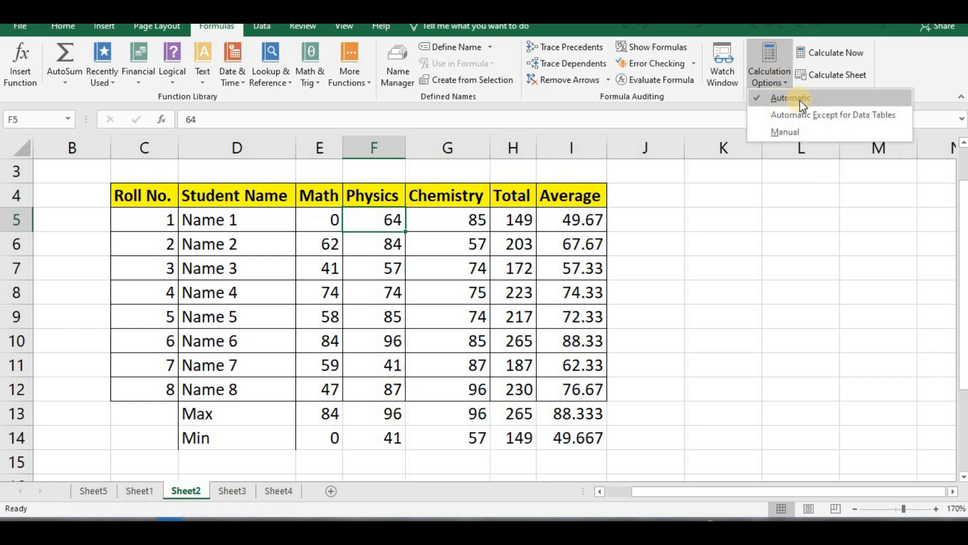
click(788, 127)
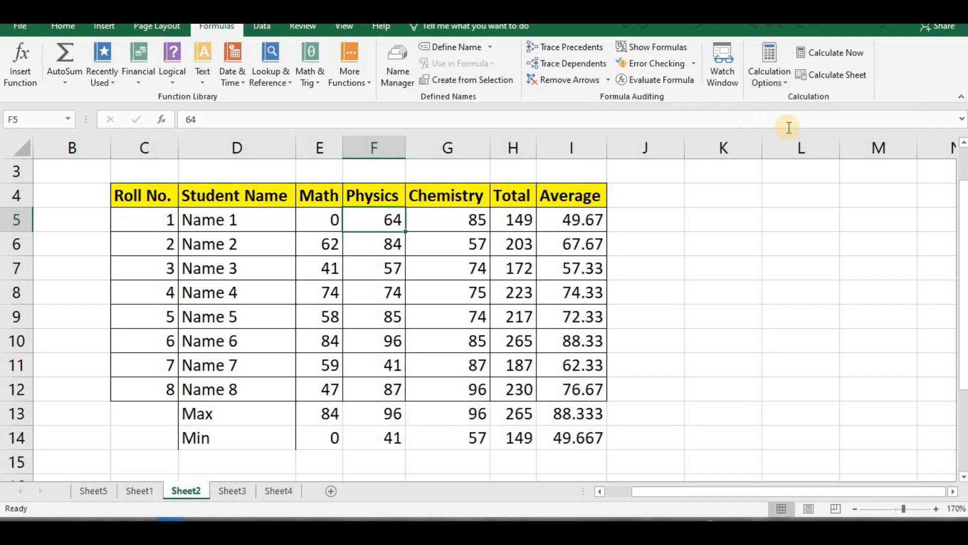
- Set the Math mark of Name 1 in cell E5 to 1 and check the MIN formula in E14
click(336, 227)
text(1)
key(Tab)
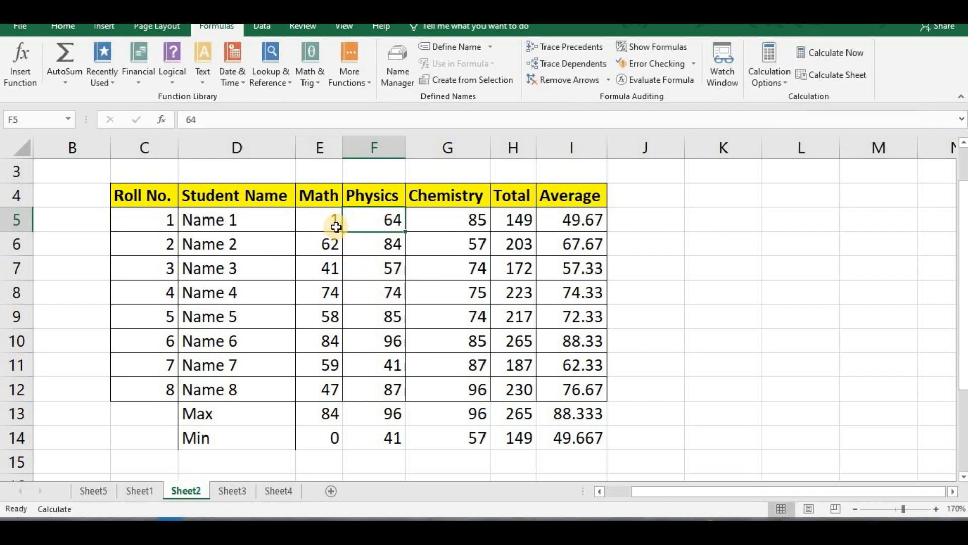
click(327, 442)
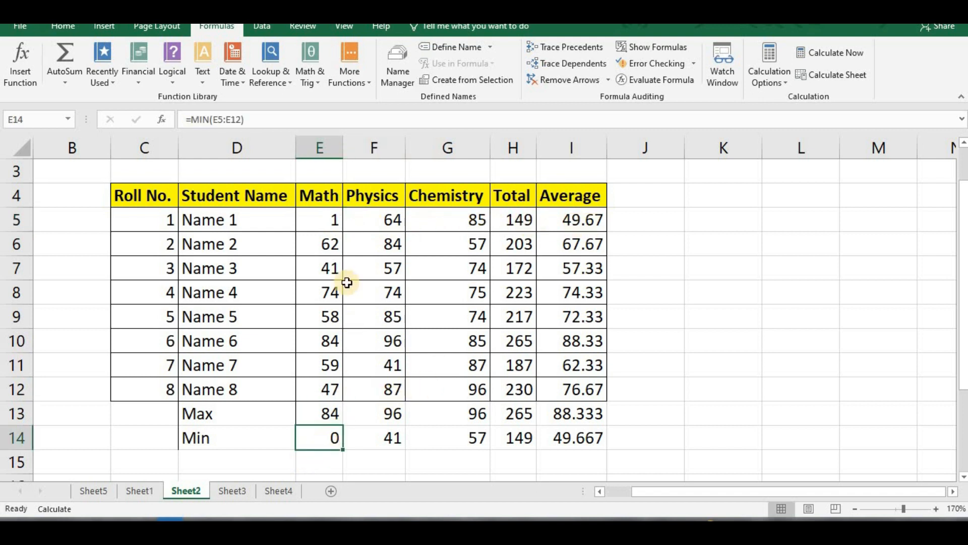
click(326, 226)
click(329, 440)
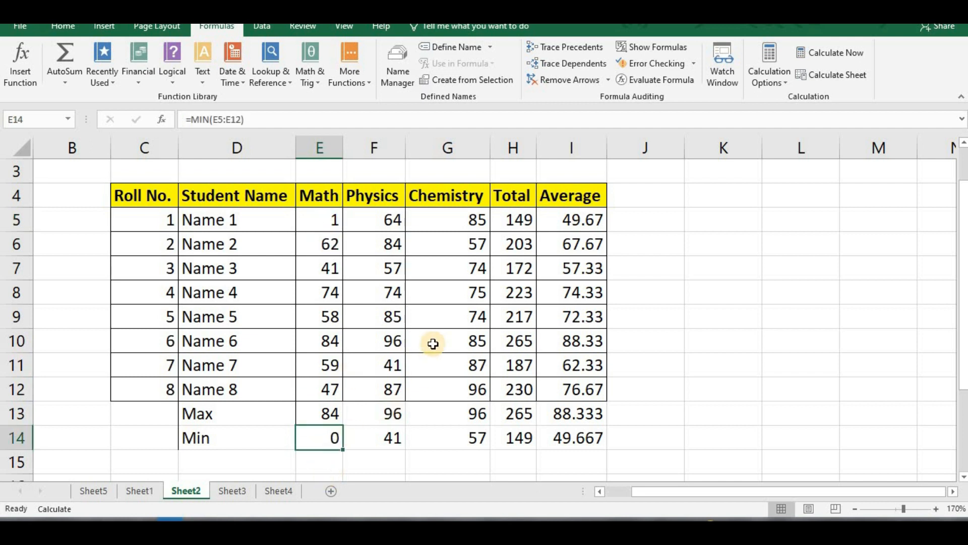
- Set the workbook's calculation option to Automatic
click(768, 74)
click(785, 99)
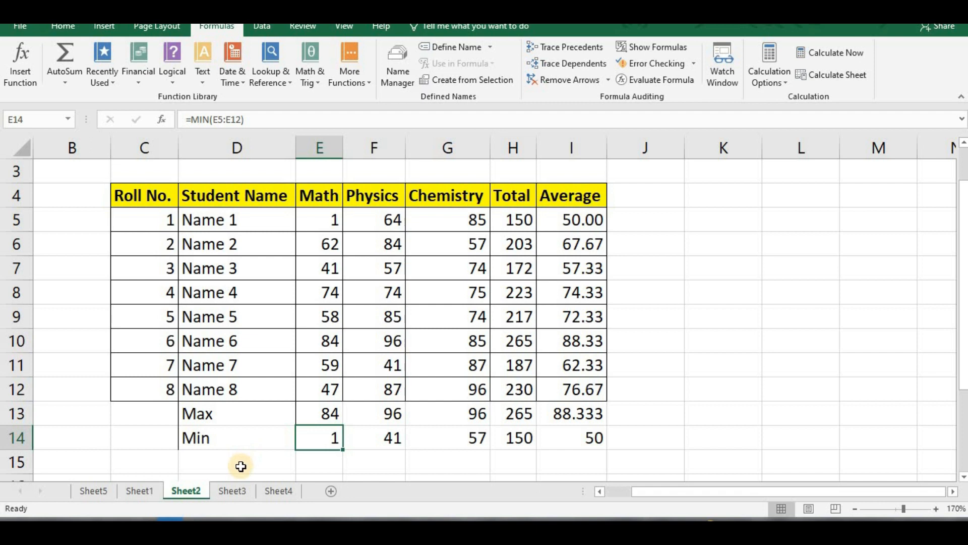
- Open Sheet4 and examine the spacing of the Item names in cells D5 to D7
click(280, 491)
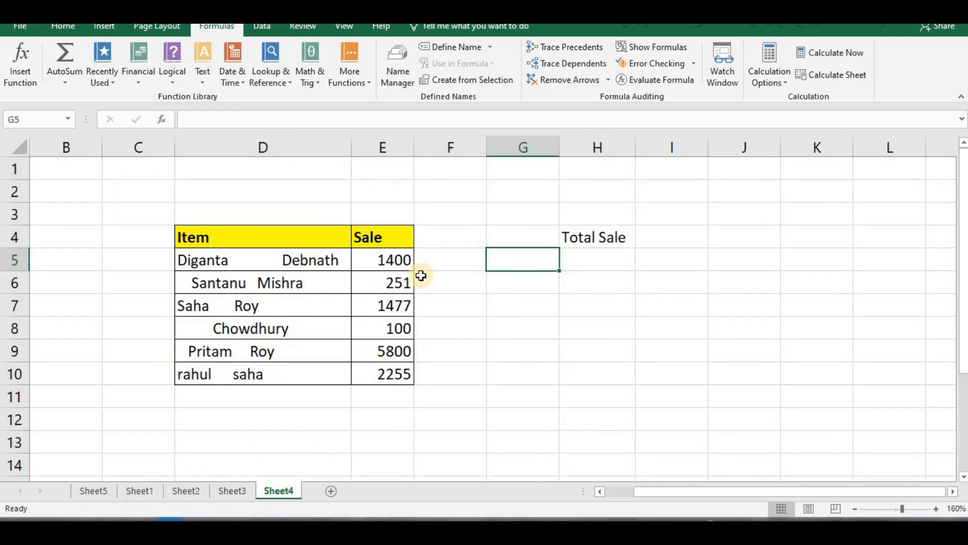
click(269, 264)
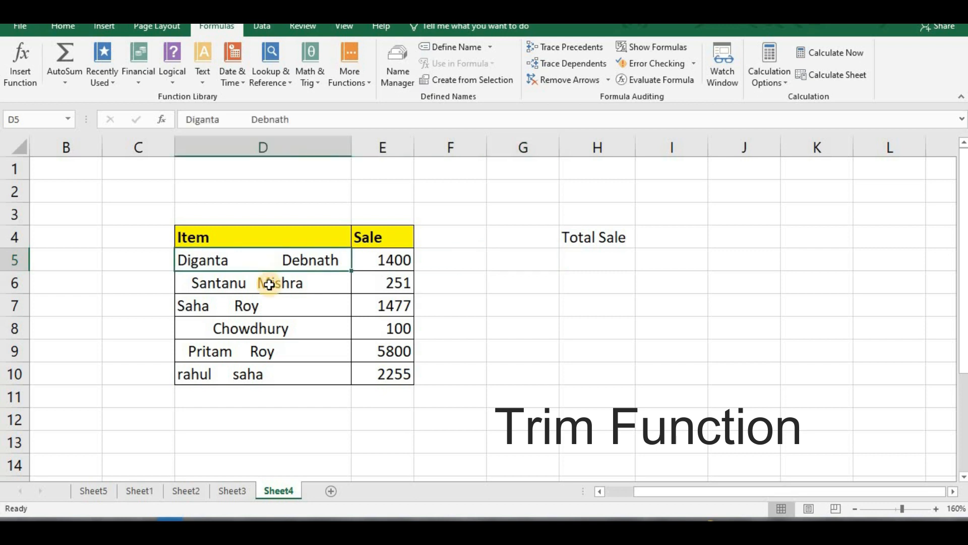
click(270, 284)
click(268, 309)
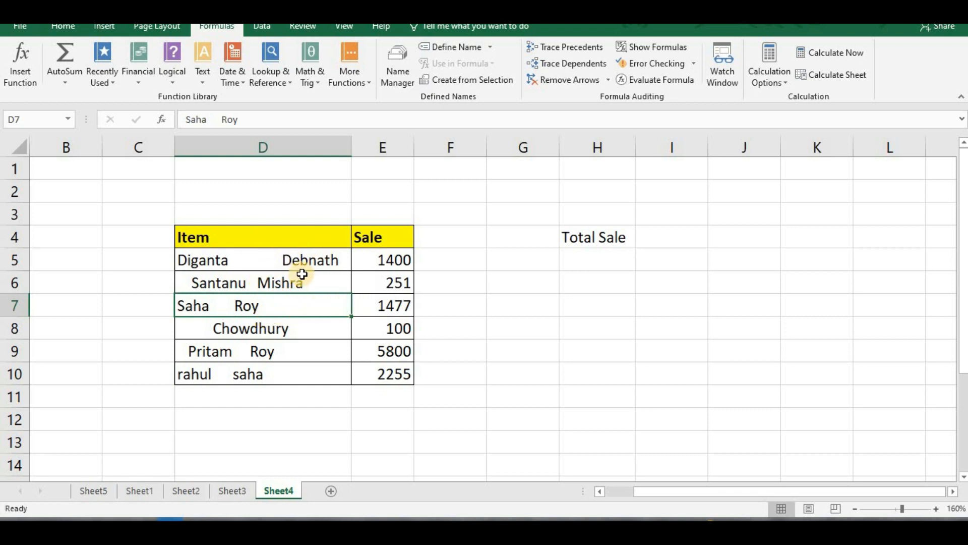
click(454, 258)
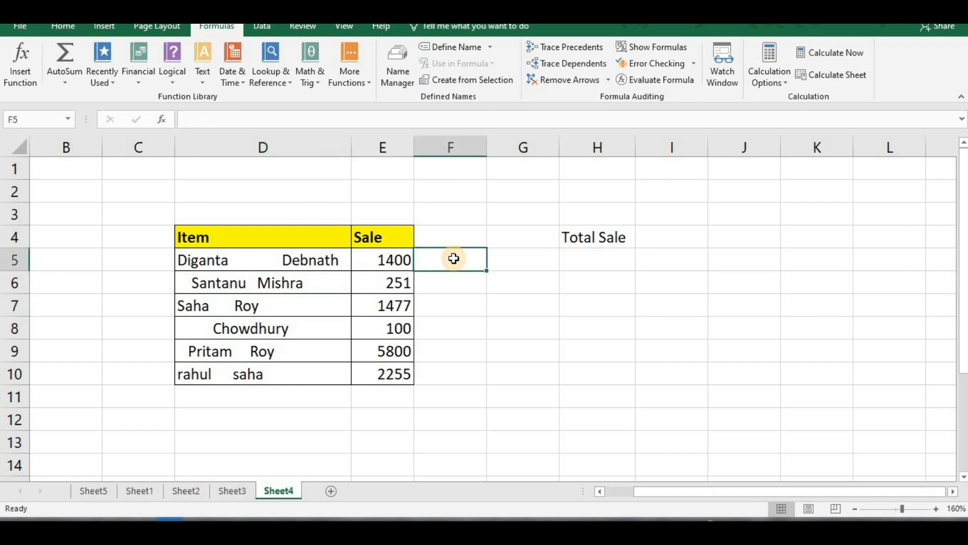
text(=)
key(Escape)
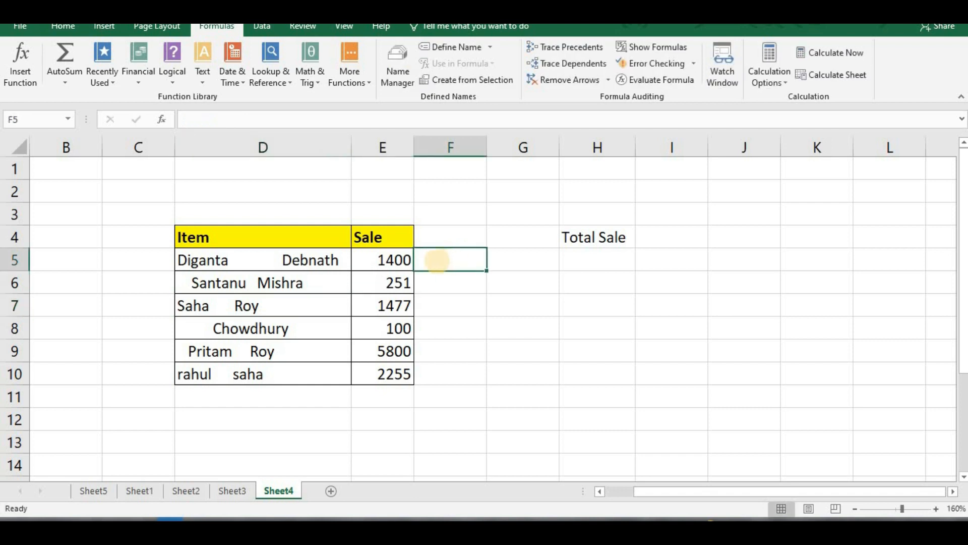
- Remove the extra spaces from the first Item name in cell F5 with the formula =TRIM(D5)
click(277, 264)
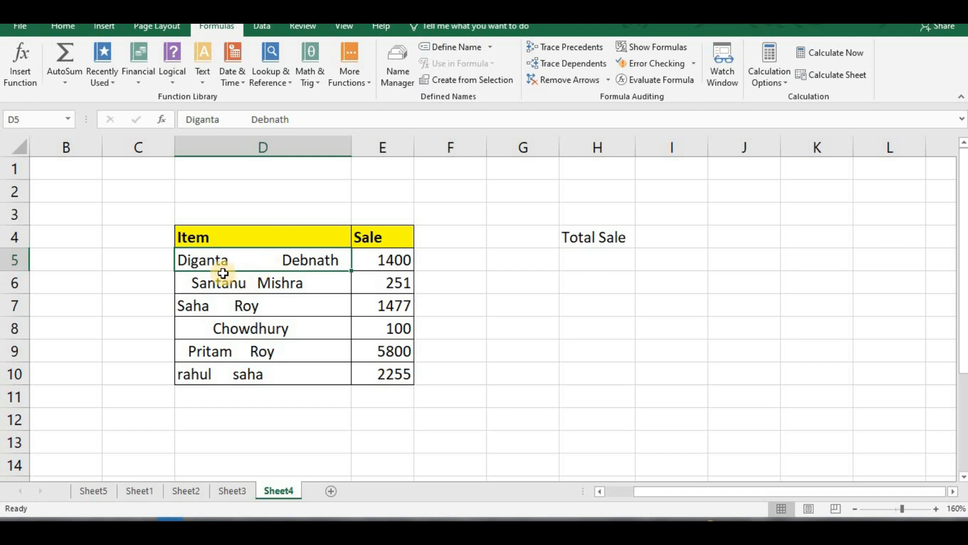
click(276, 286)
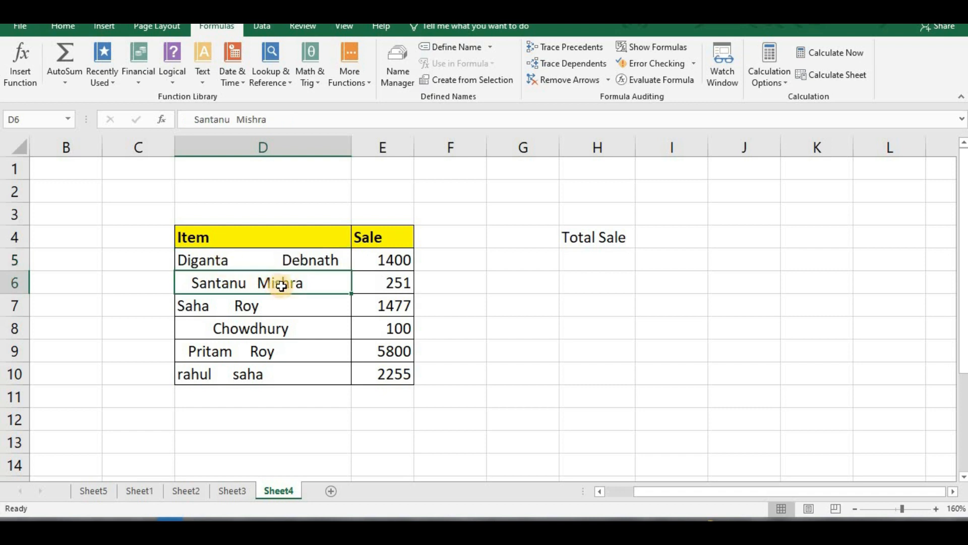
click(313, 258)
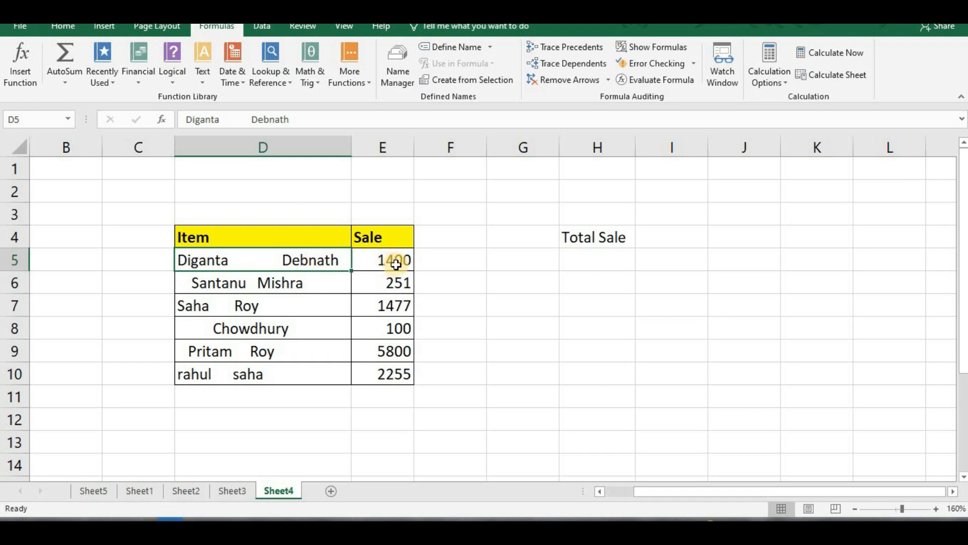
click(456, 263)
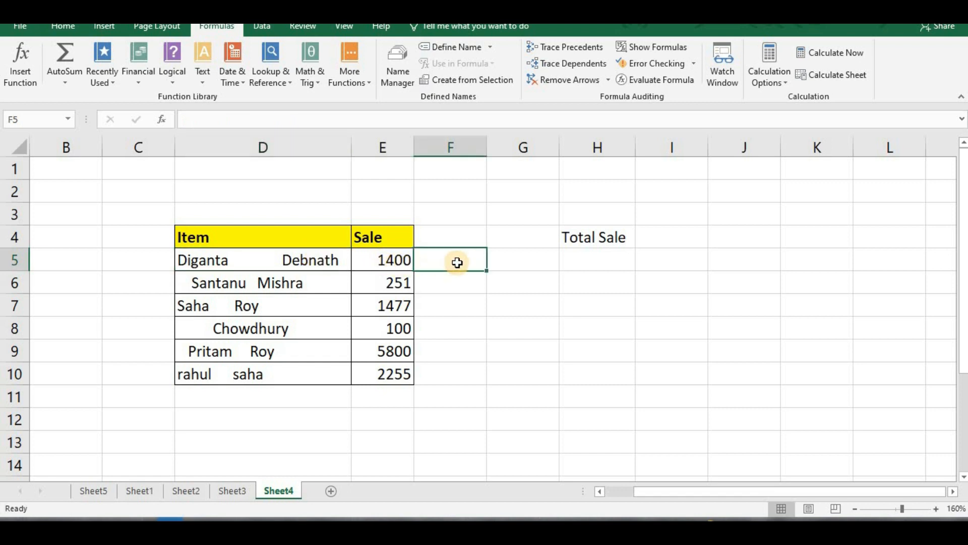
text(=tr)
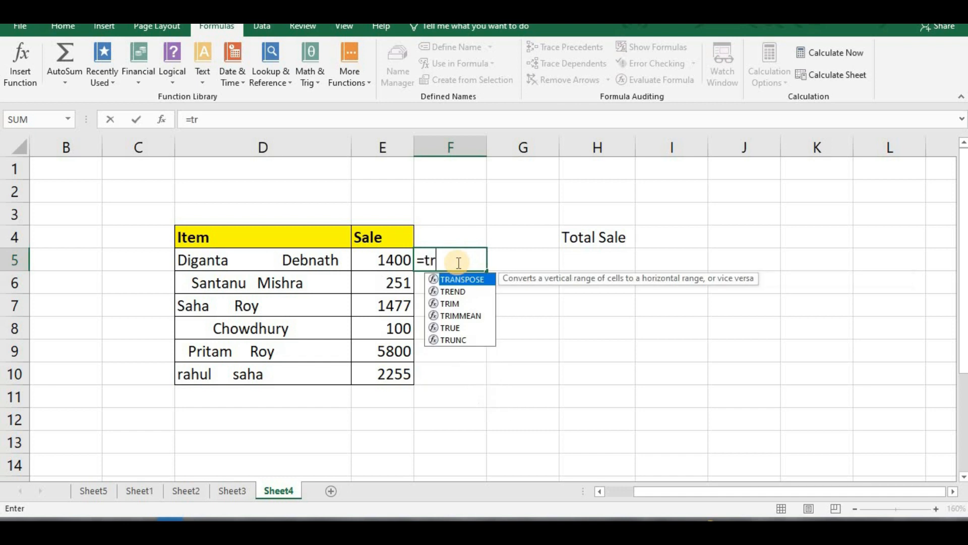
text(im()
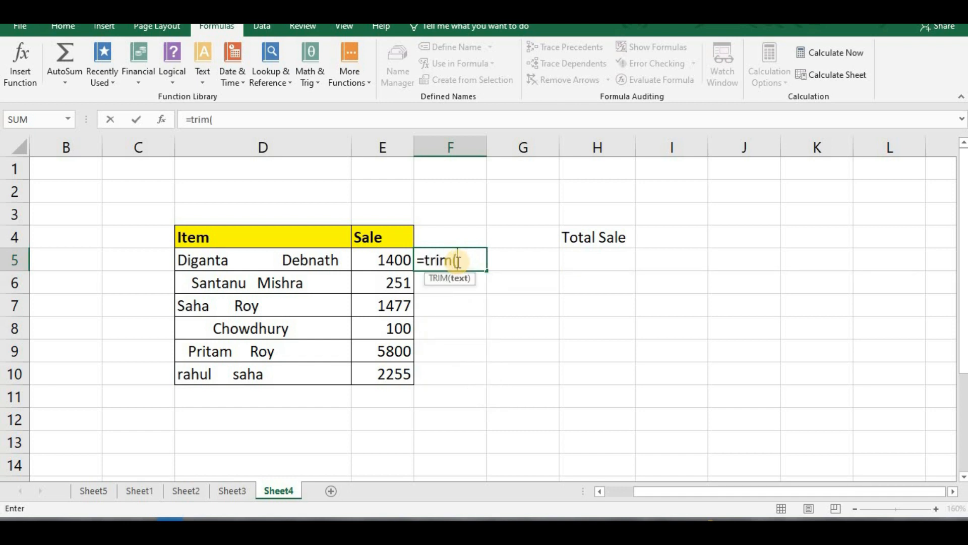
click(320, 260)
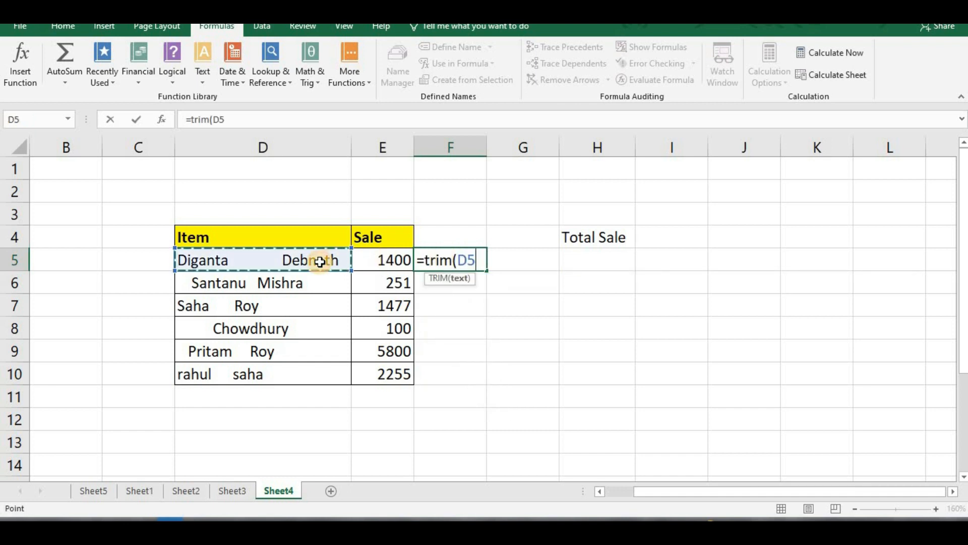
text())
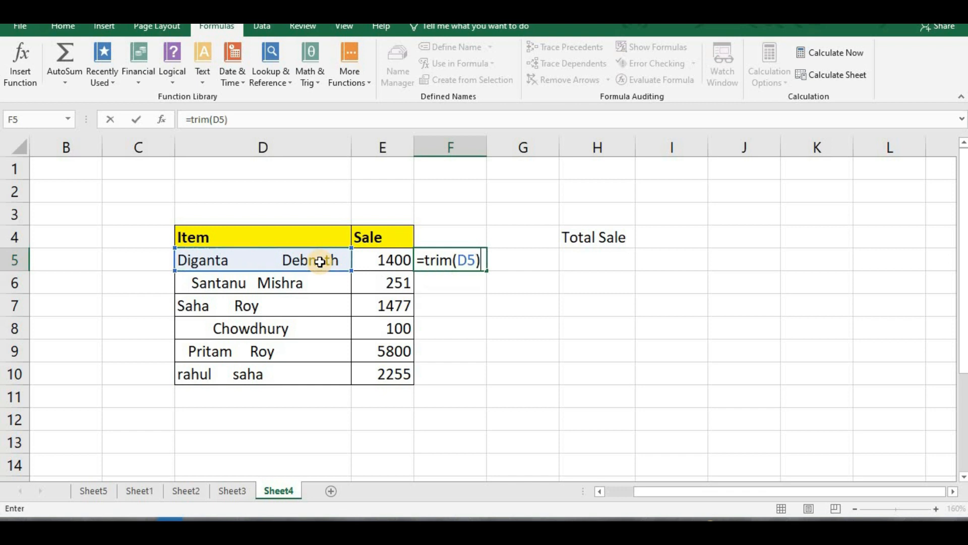
key(Return)
- Widen column F to fit the trimmed name and fill the TRIM formula down to F10
drag(488, 136, 532, 137)
click(497, 263)
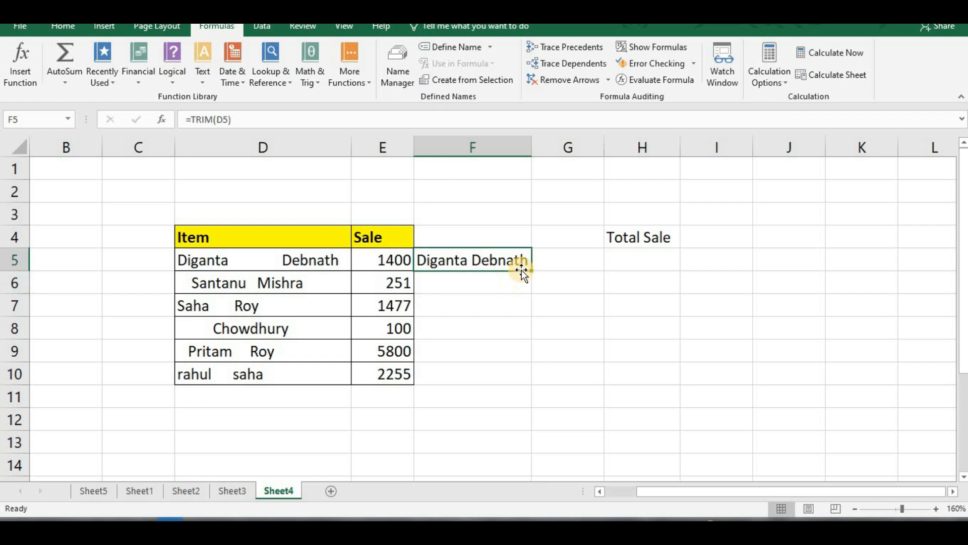
drag(532, 270, 518, 375)
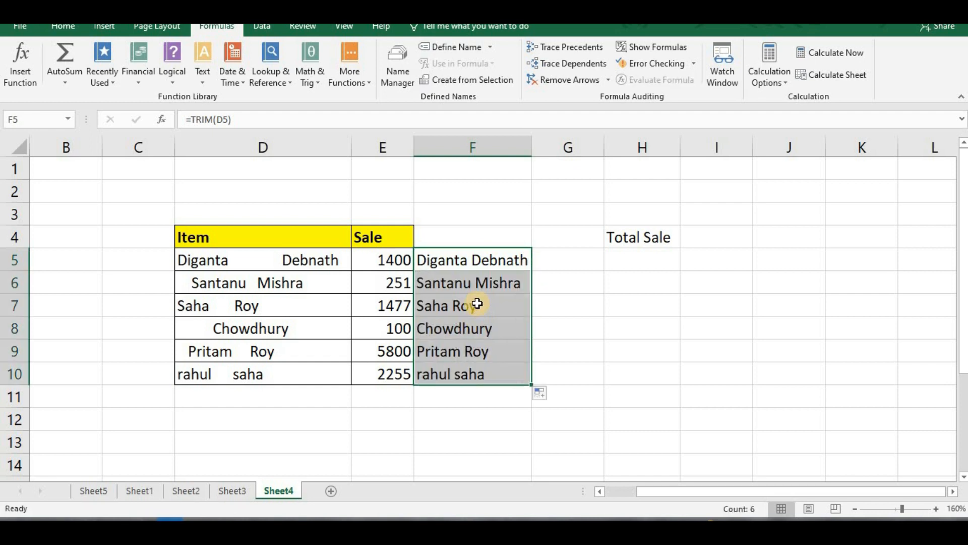
- Check the TRIM formulas and cleaned names in cells F6 to F10
click(477, 288)
click(472, 308)
click(471, 333)
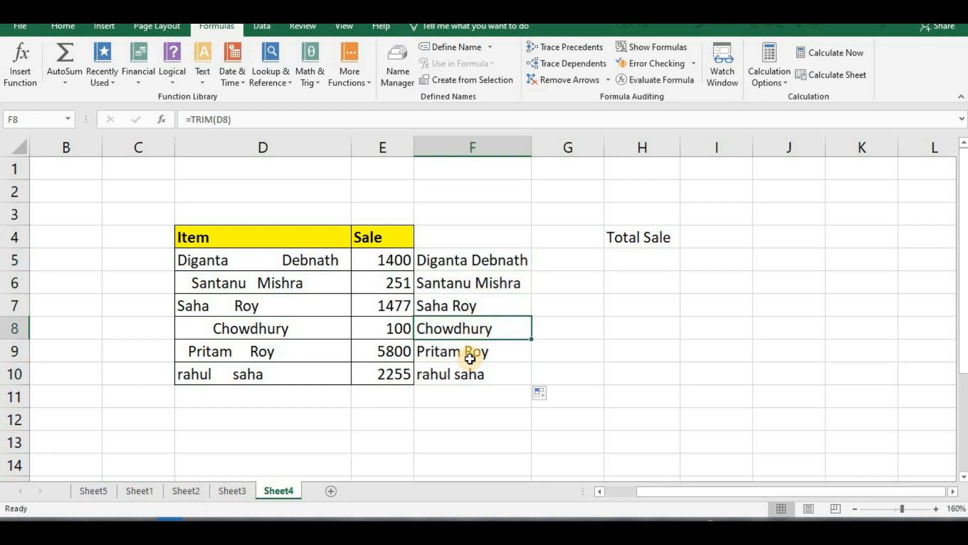
click(469, 355)
click(467, 380)
click(461, 301)
click(471, 275)
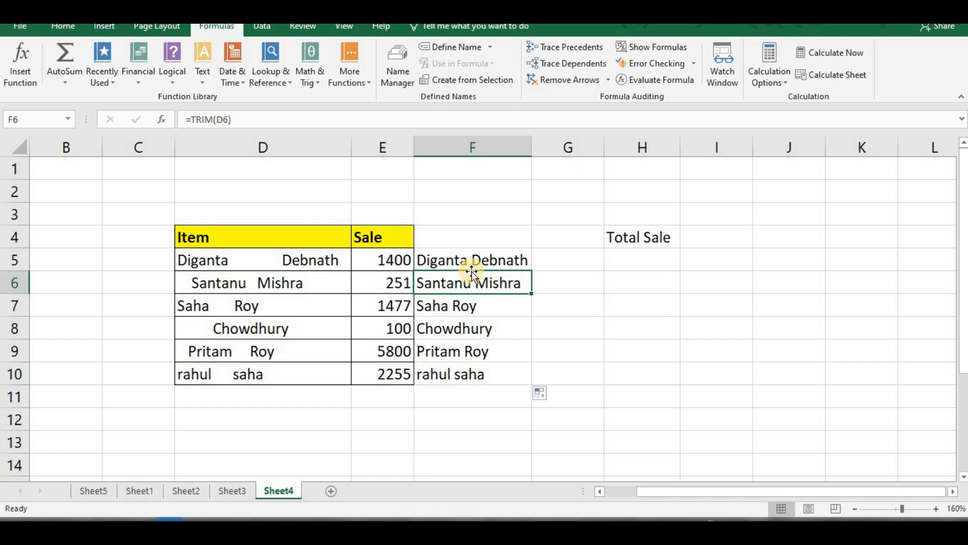
- Count the characters of the first trimmed name in cell G5 with the formula =LEN(F5)
click(576, 261)
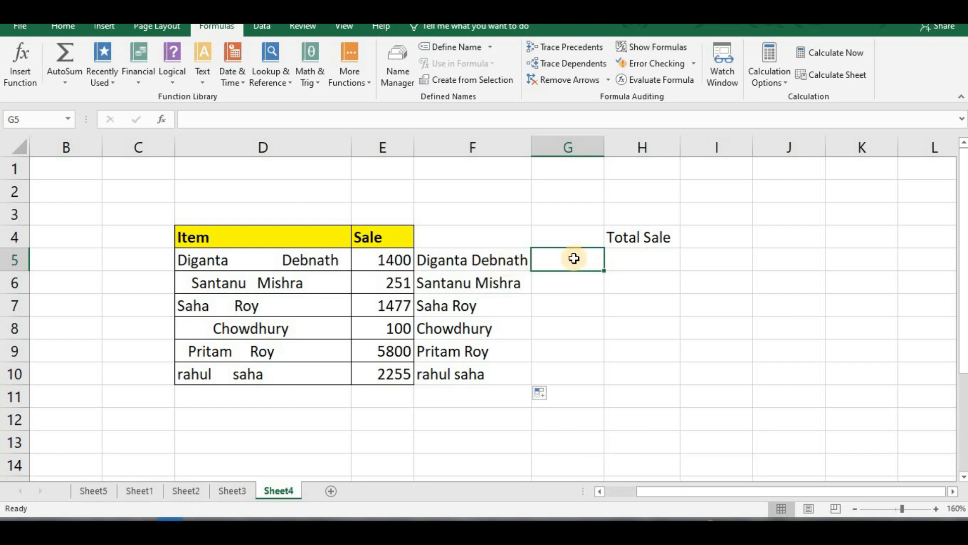
text(=l)
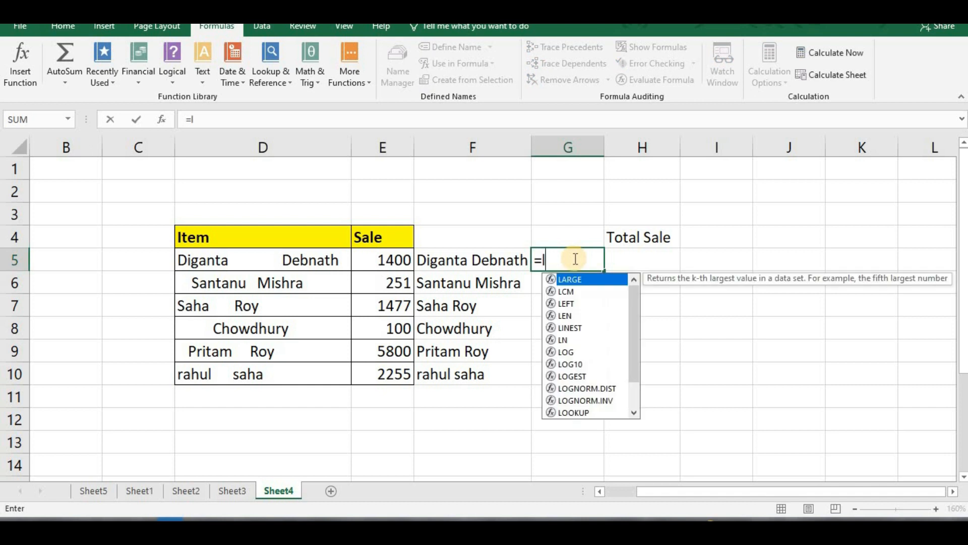
text(en()
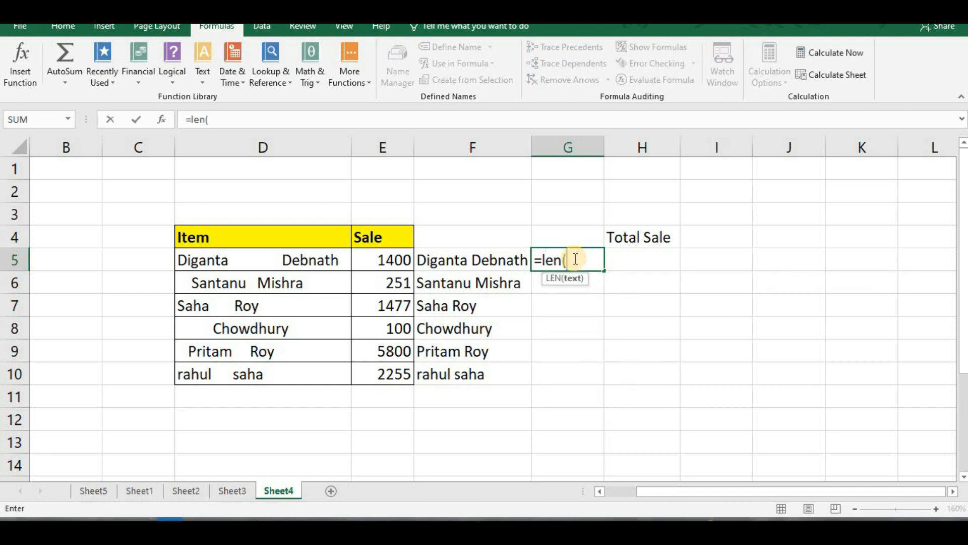
click(493, 261)
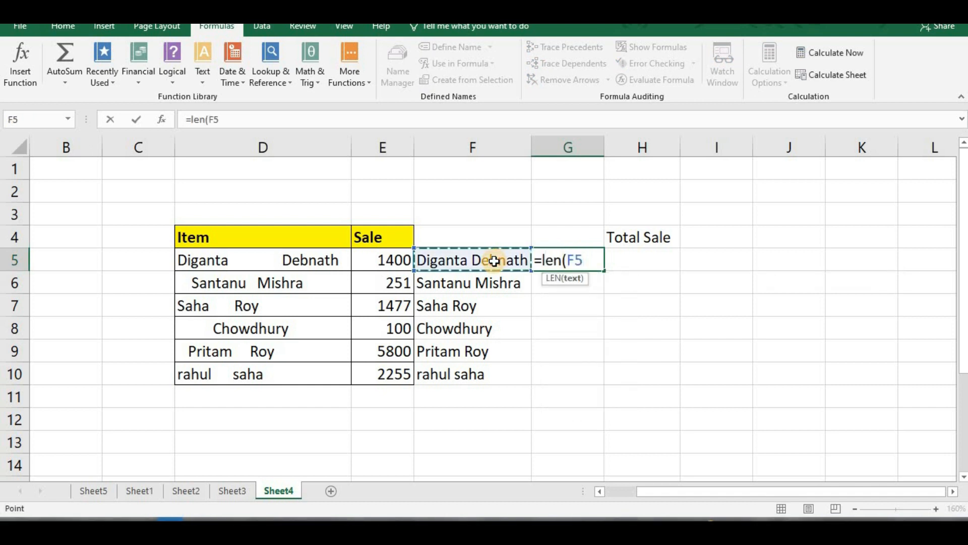
text())
key(Return)
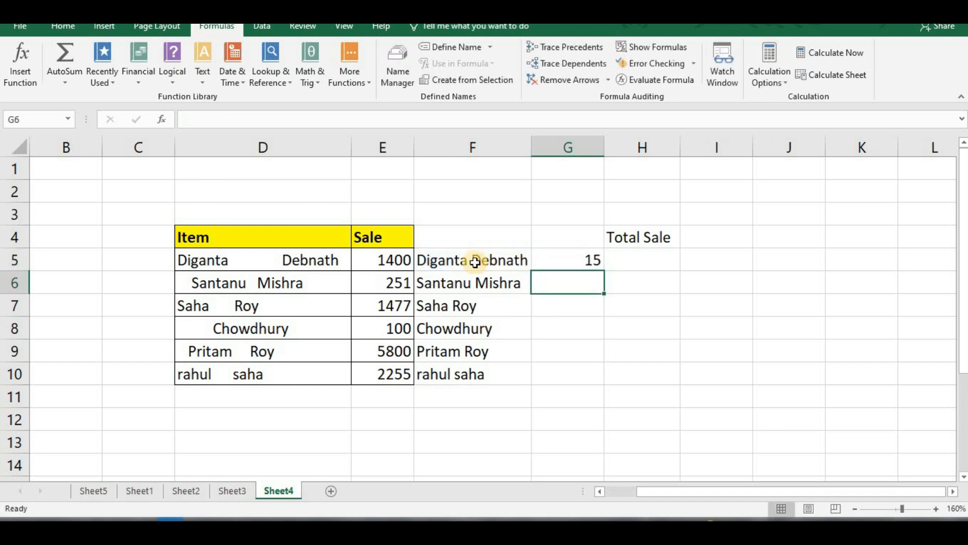
- Fill the LEN formula from G5 down to G10 and check the copied formulas
click(594, 263)
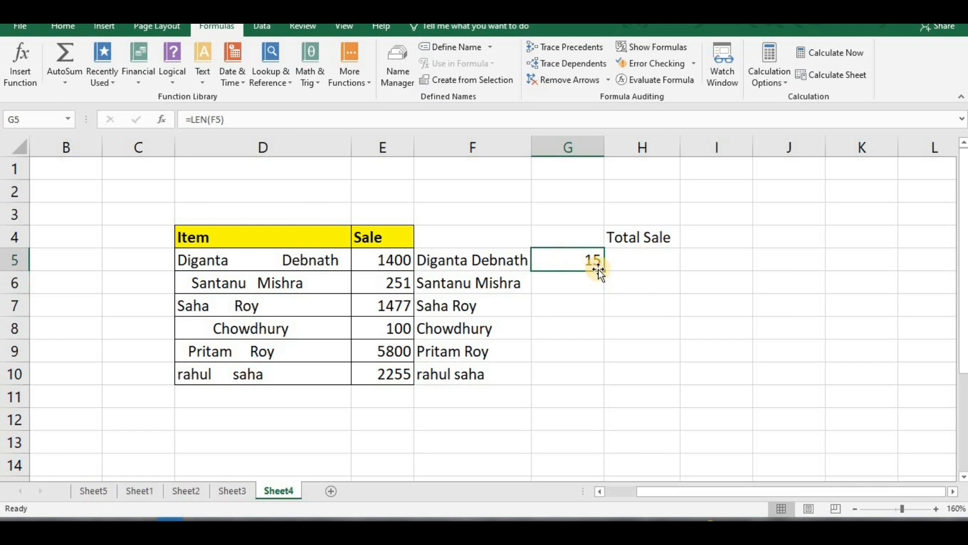
drag(604, 271, 592, 376)
drag(595, 314, 573, 274)
click(568, 371)
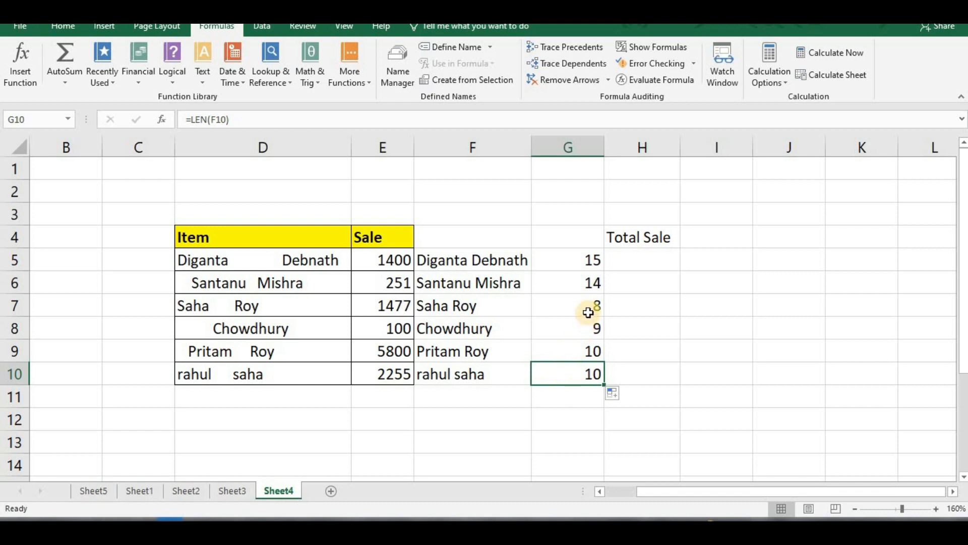
click(564, 292)
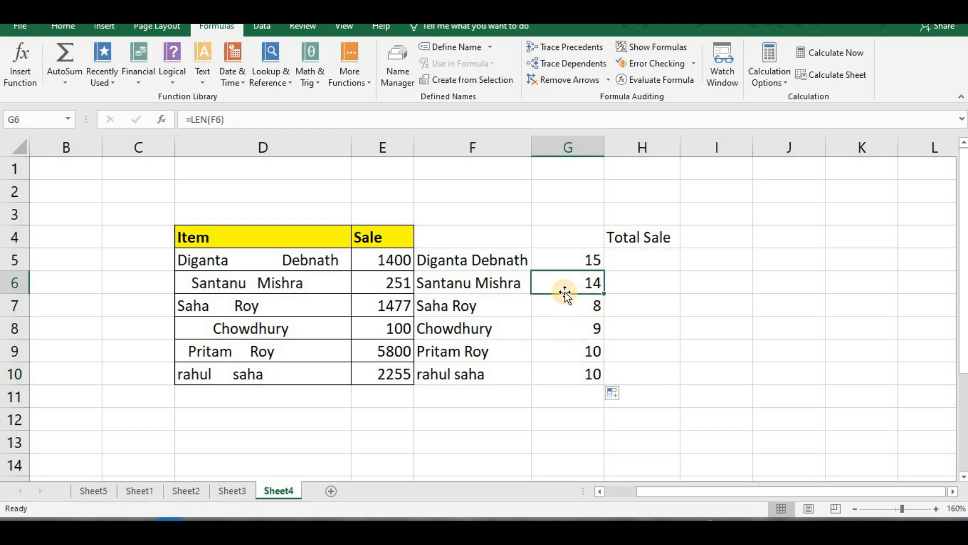